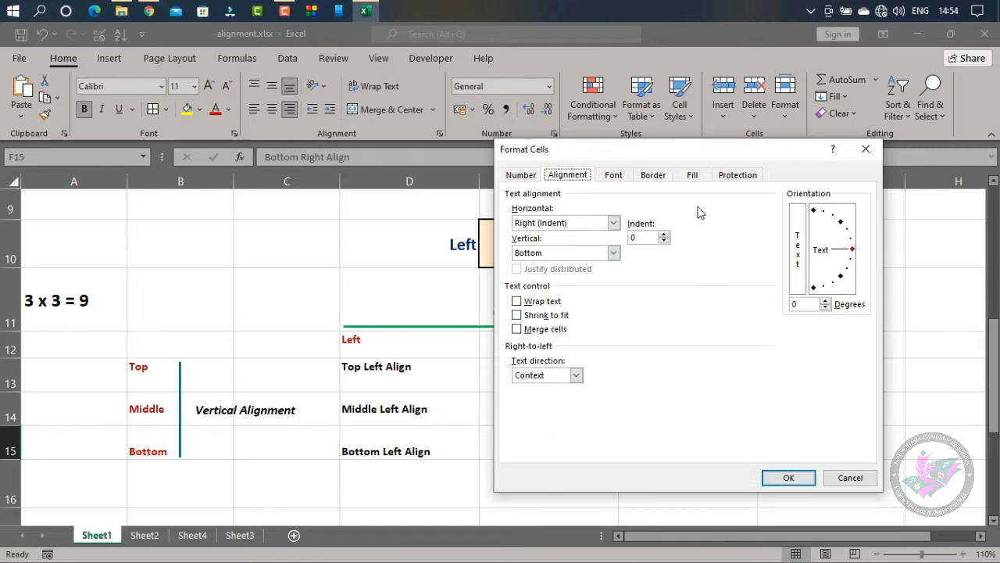
Dismiss the cell formatting settings without changes and clear the sample texts in B3:F3 of Sheet2
{"action": "left_click", "coordinate": [850, 480]}
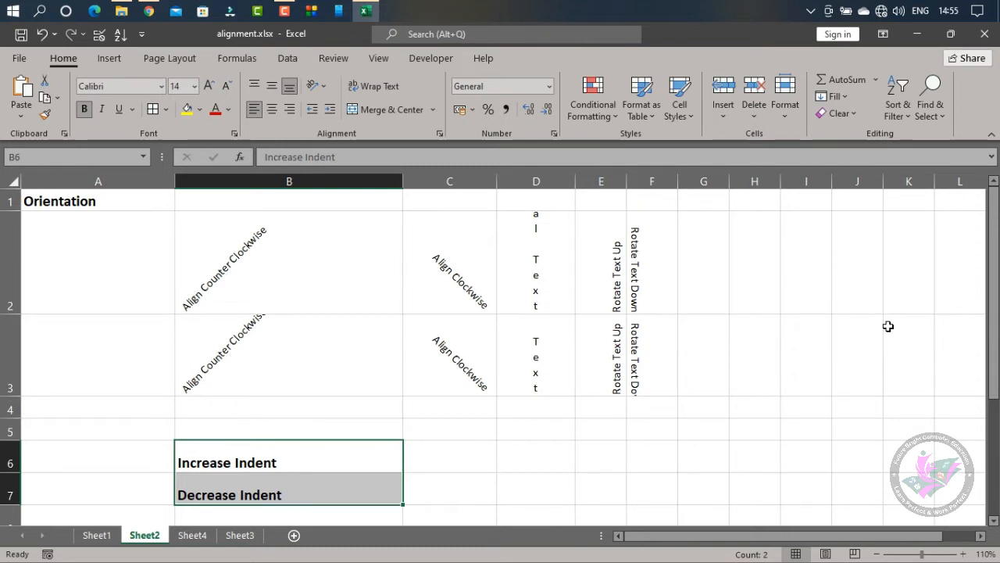
{"action": "left_click_drag", "start_coordinate": [242, 361], "coordinate": [638, 360]}
{"action": "key", "text": "Delete"}
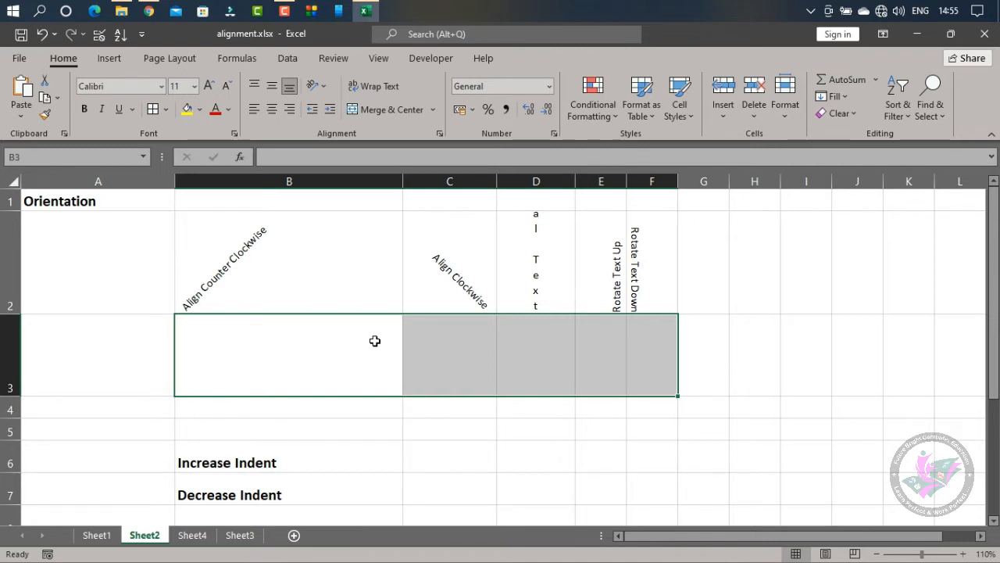
{"action": "left_click_drag", "start_coordinate": [337, 331], "coordinate": [638, 355]}
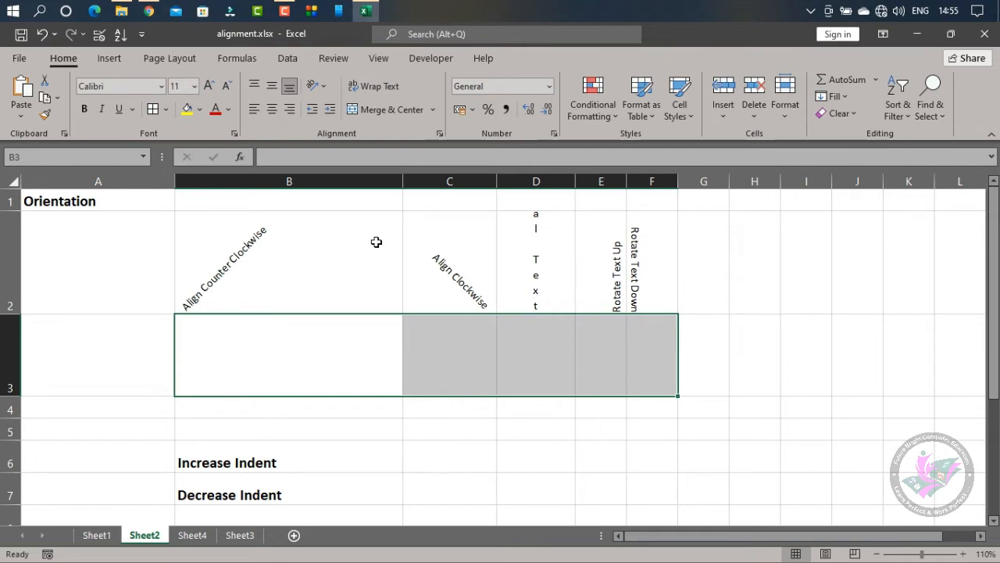
Widen column B and increase the height of row 3 to make room for angled text
{"action": "left_click_drag", "start_coordinate": [403, 182], "coordinate": [443, 193]}
{"action": "left_click", "coordinate": [371, 364]}
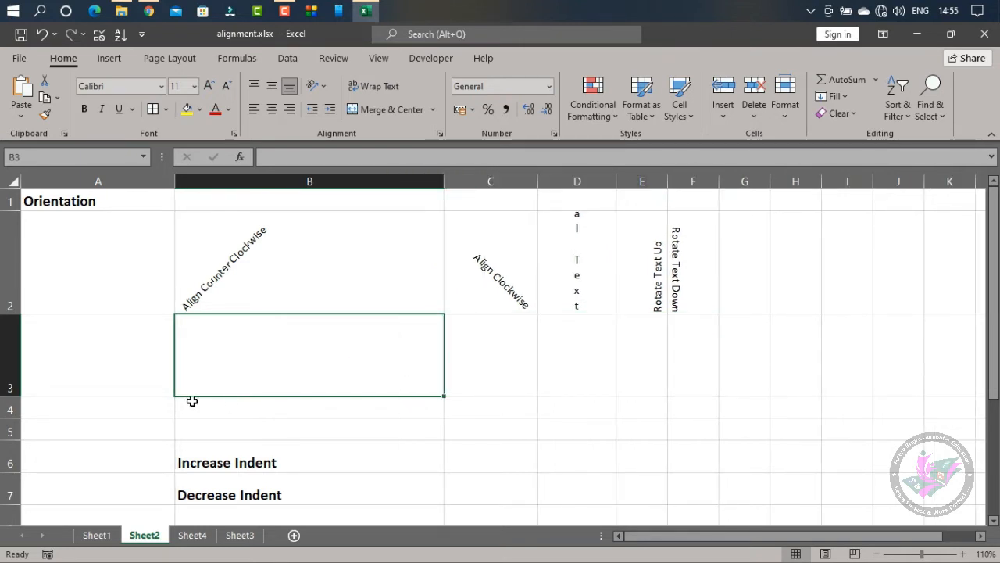
{"action": "left_click_drag", "start_coordinate": [33, 397], "coordinate": [33, 427]}
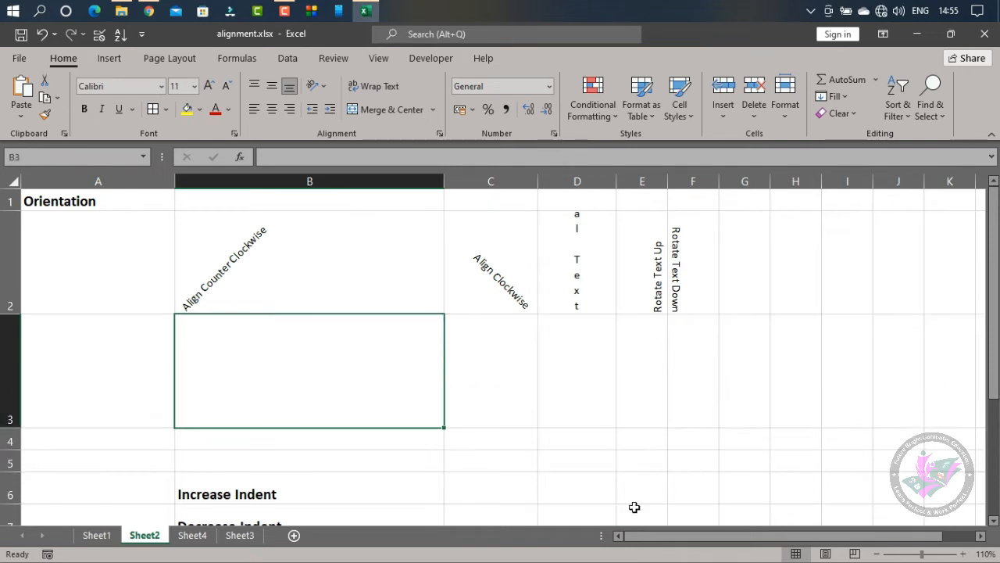
{"action": "left_click", "coordinate": [876, 553]}
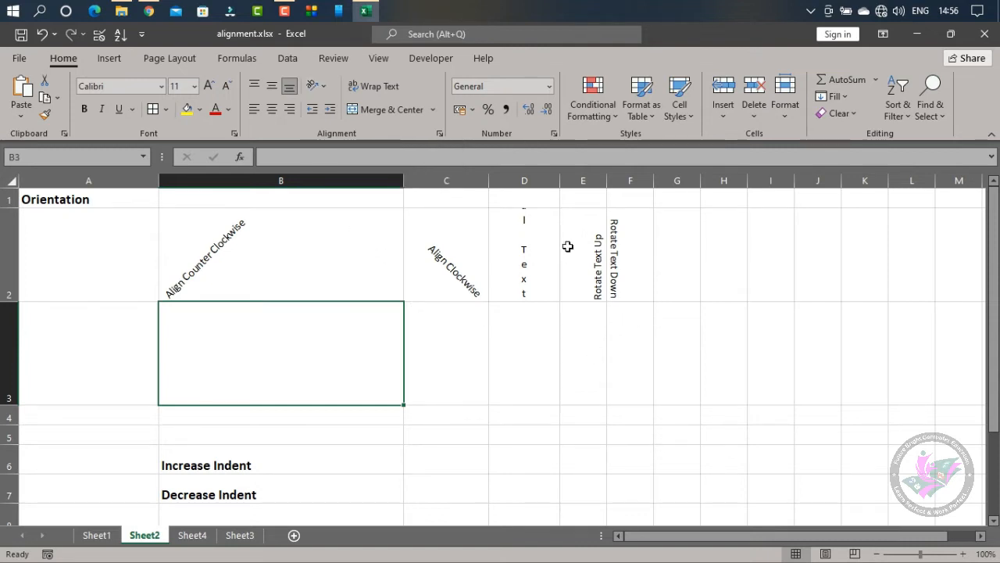
Narrow column I to less than half its width
{"action": "left_click_drag", "start_coordinate": [795, 183], "coordinate": [767, 186]}
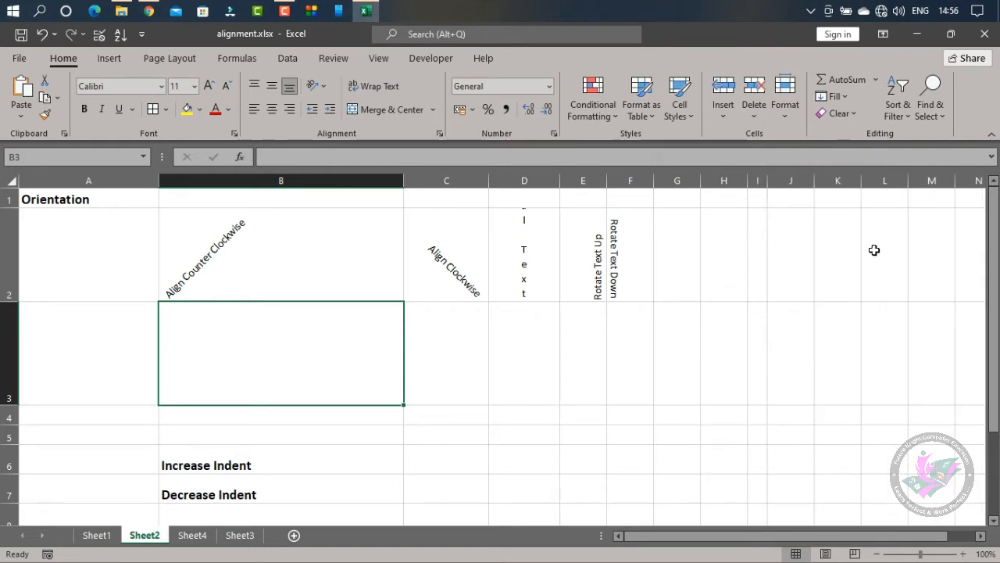
{"action": "left_click", "coordinate": [758, 214]}
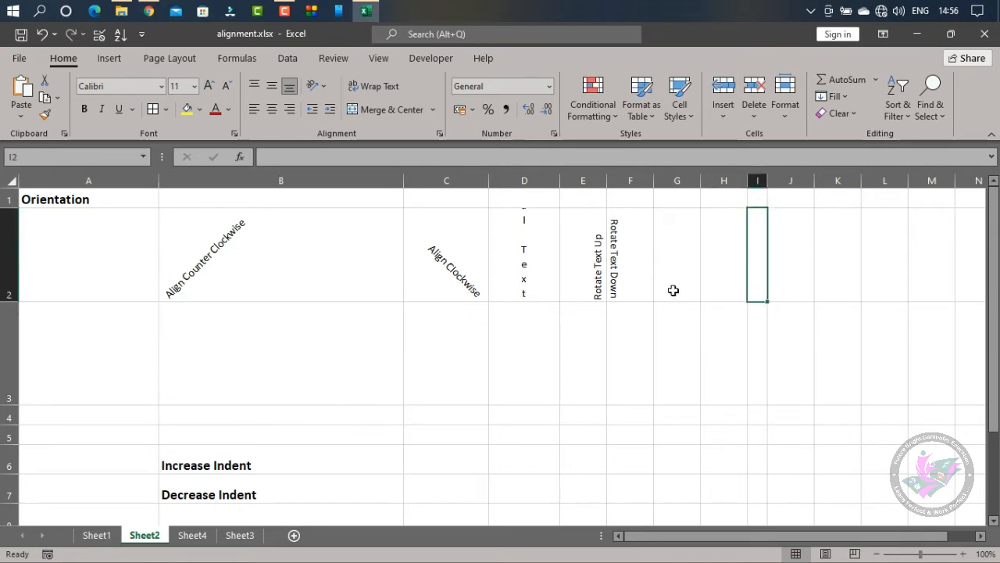
{"action": "left_click_drag", "start_coordinate": [595, 250], "coordinate": [630, 250]}
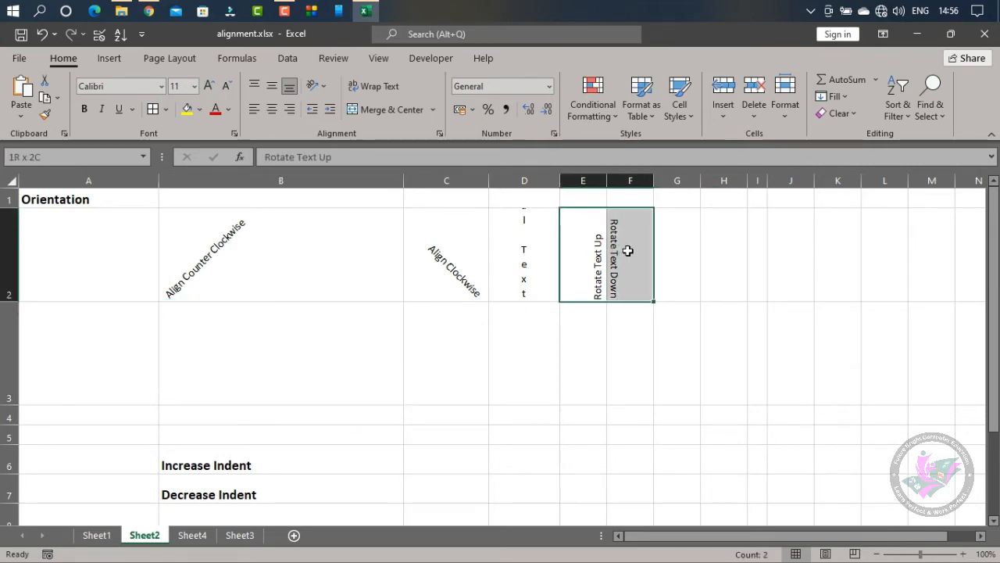
{"action": "left_click", "coordinate": [751, 244]}
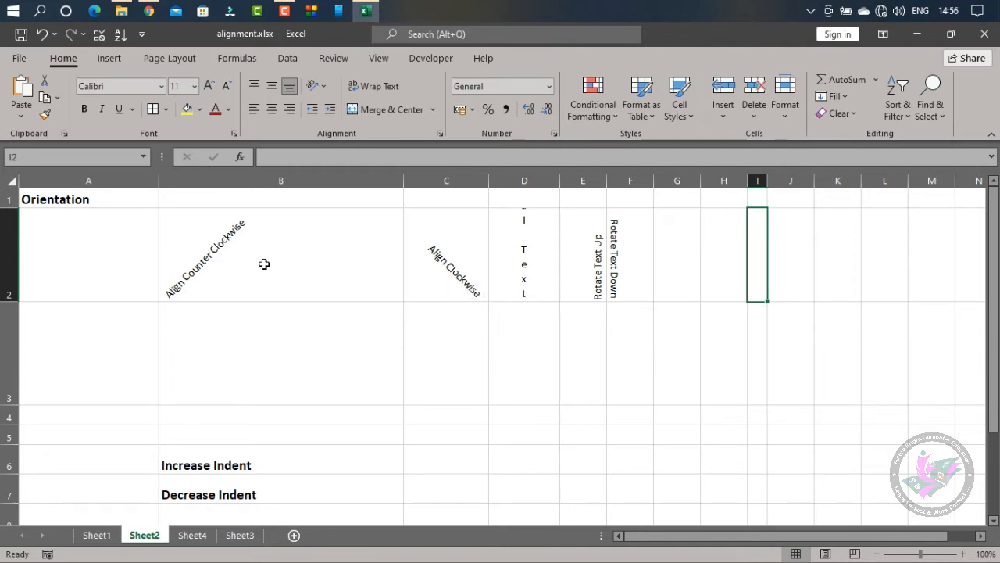
{"action": "left_click_drag", "start_coordinate": [264, 264], "coordinate": [622, 253]}
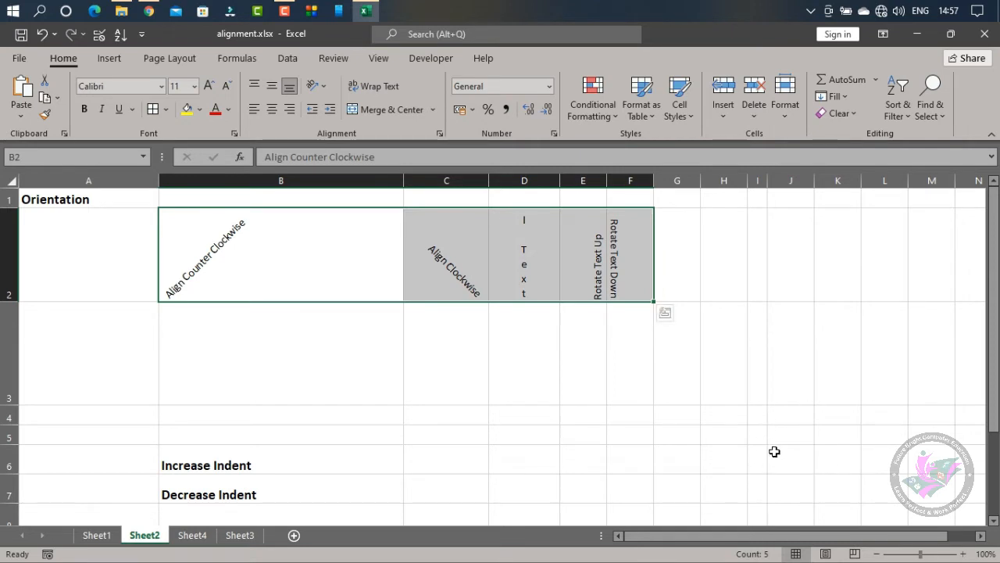
{"action": "left_click", "coordinate": [398, 373]}
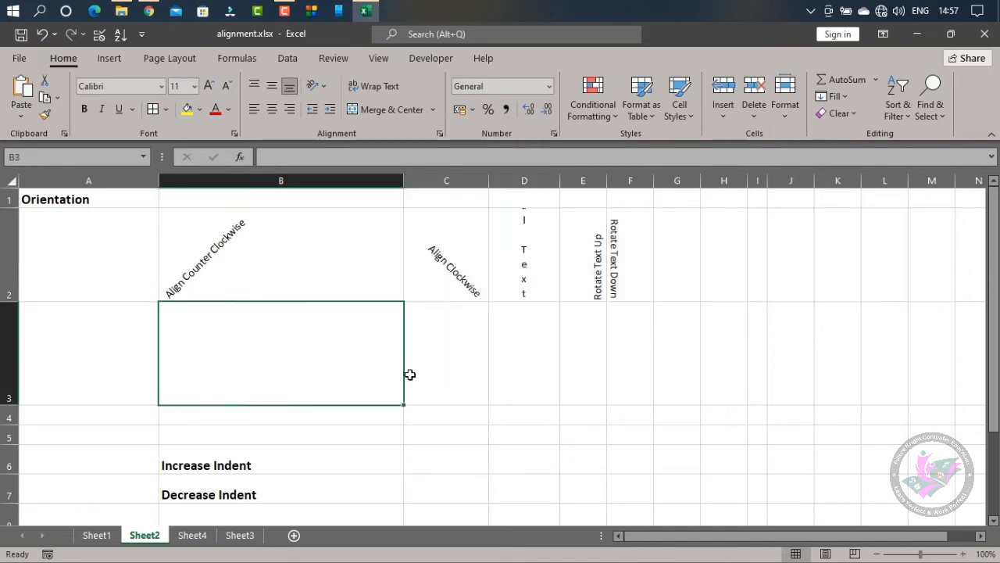
{"action": "left_click", "coordinate": [316, 86]}
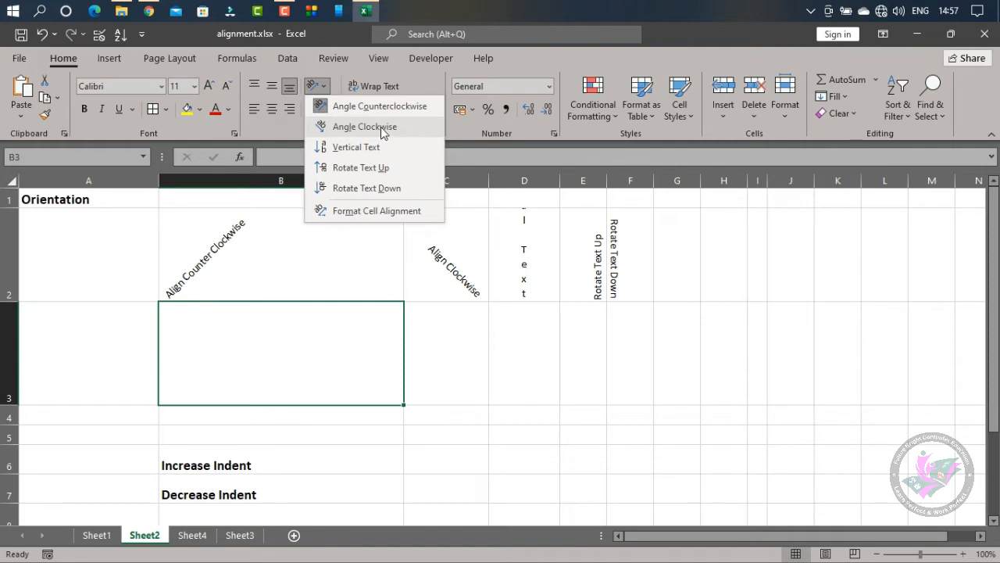
{"action": "left_click", "coordinate": [462, 366]}
{"action": "left_click", "coordinate": [817, 344]}
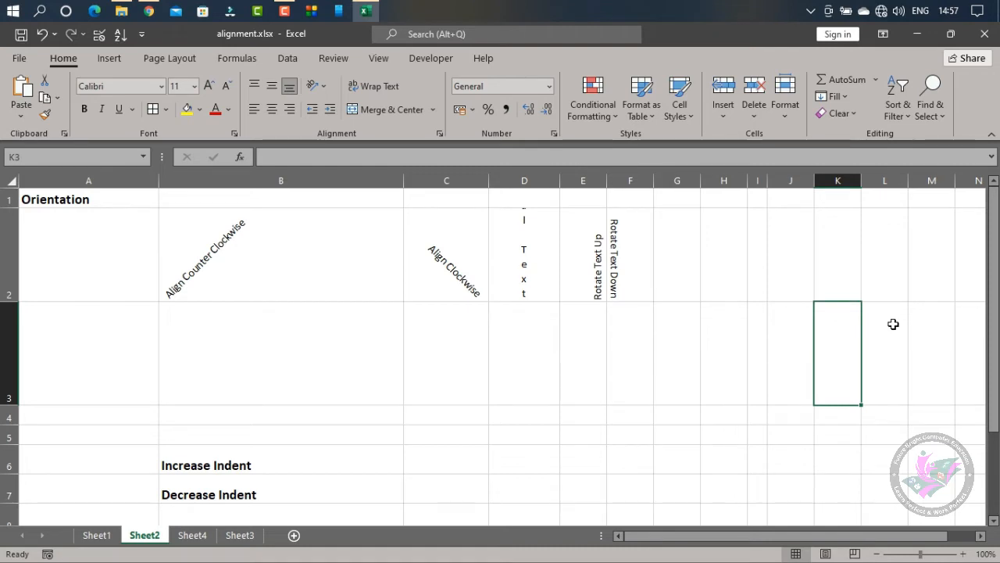
{"action": "left_click", "coordinate": [722, 347]}
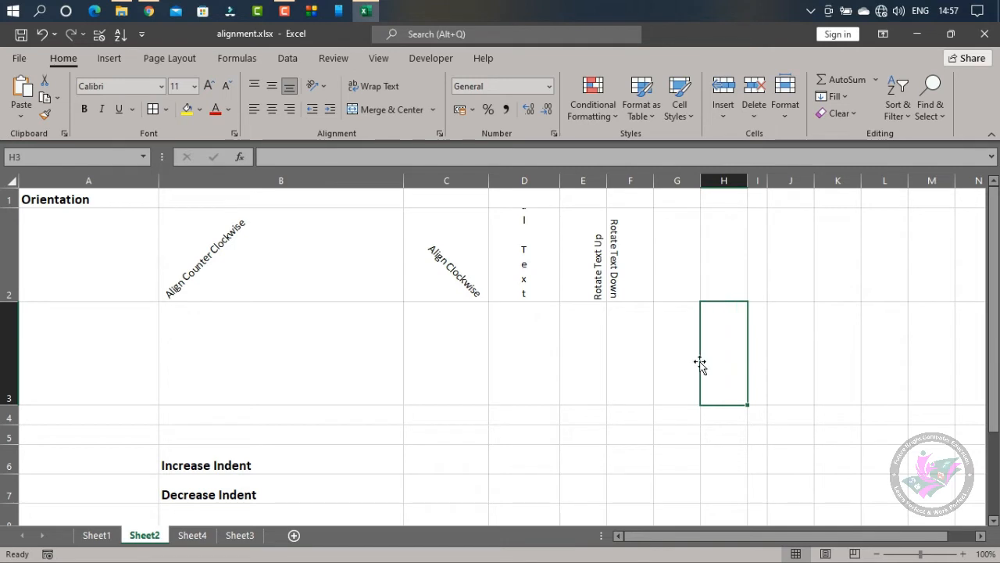
Enter the text "Align Counter Clockwise" in cell B3
{"action": "left_click", "coordinate": [236, 336]}
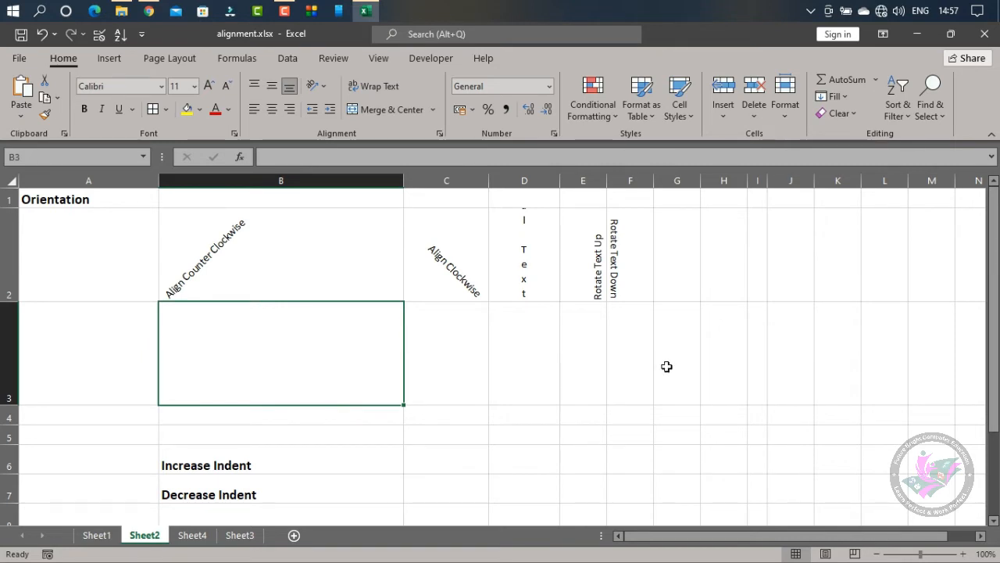
{"action": "type", "text": "Align Counter Clockwise"}
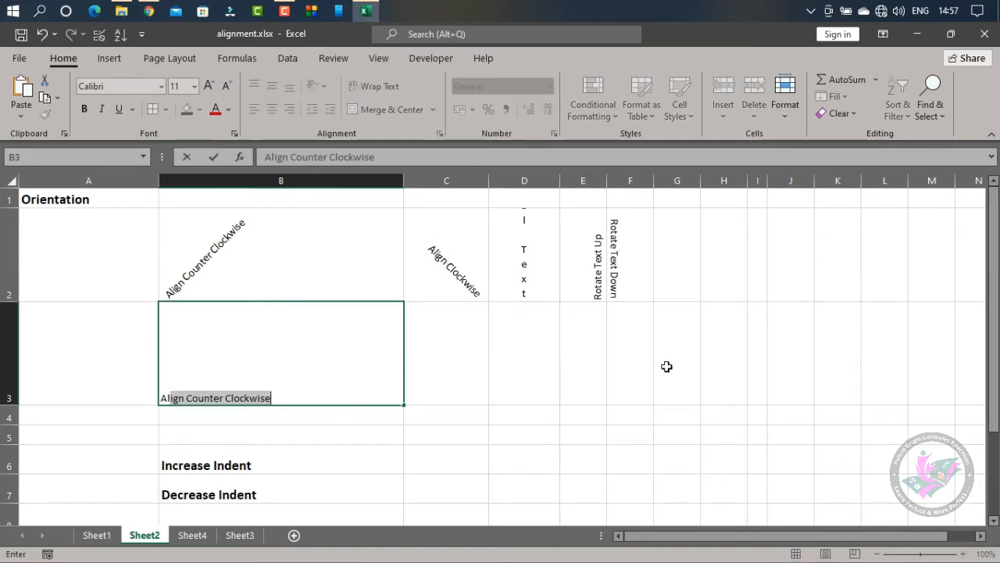
{"action": "key", "text": "Return"}
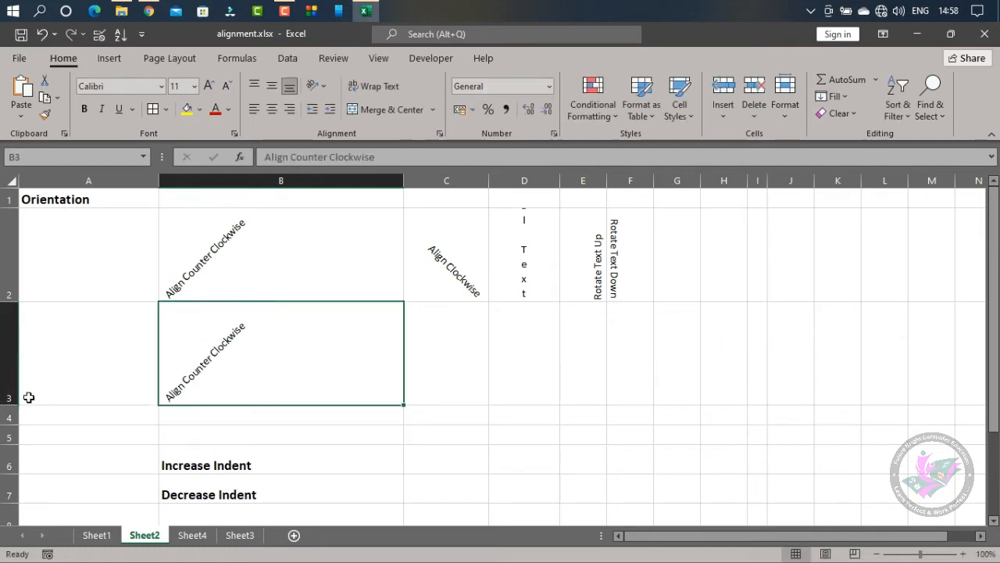
Apply Angle Counterclockwise to all of row 3 and switch it off again to reset the row to horizontal text
{"action": "left_click", "coordinate": [9, 391]}
{"action": "left_click", "coordinate": [316, 85]}
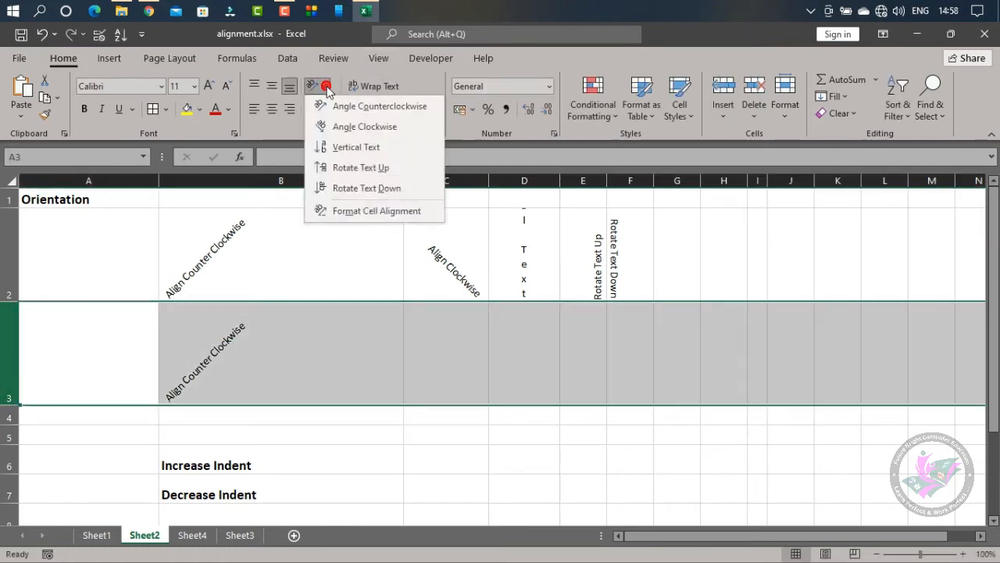
{"action": "left_click", "coordinate": [360, 107]}
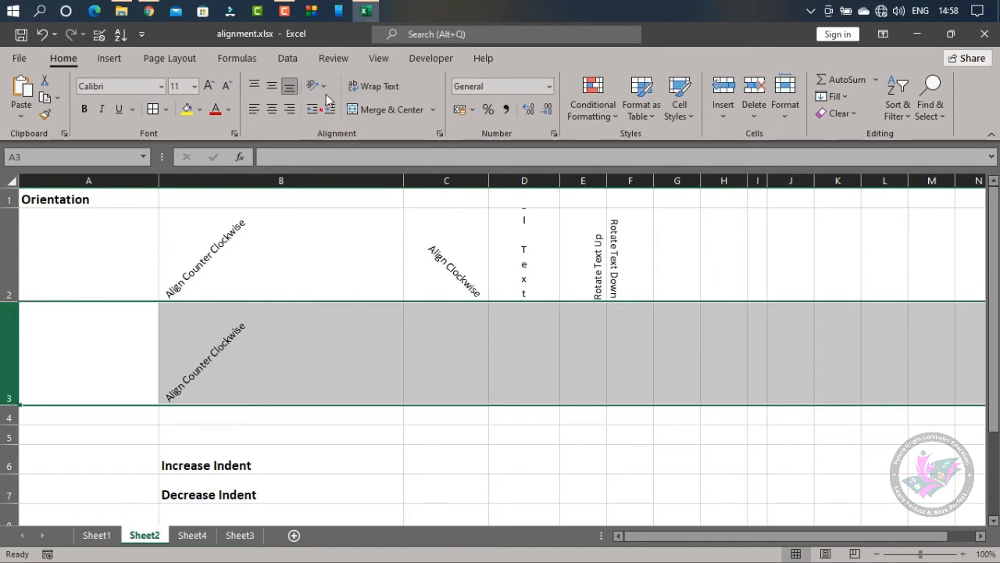
{"action": "left_click", "coordinate": [315, 85]}
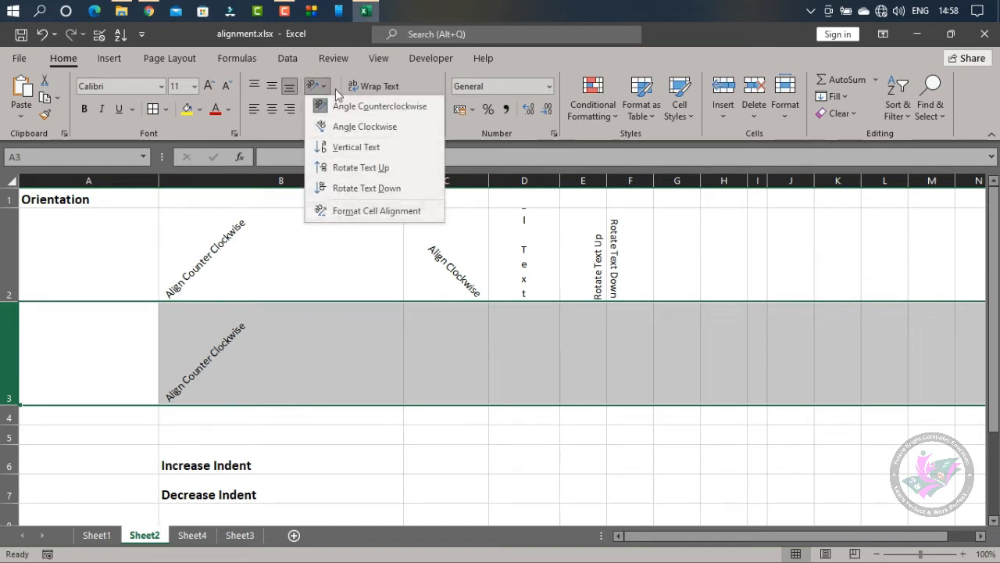
{"action": "left_click", "coordinate": [360, 107]}
Set the orientation of the "Align Counter Clockwise" text in B3 to Angle Counterclockwise
{"action": "left_click", "coordinate": [352, 396]}
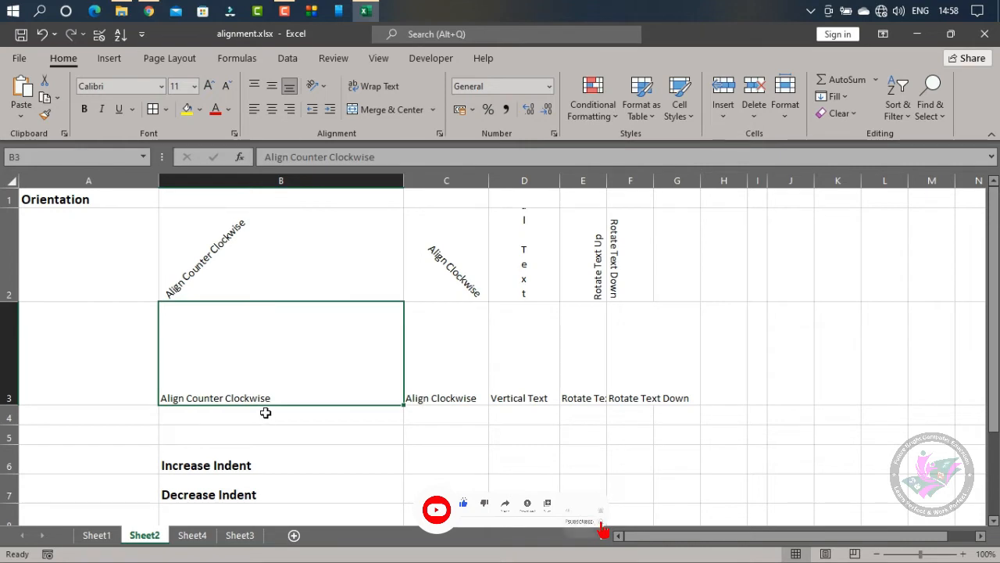
{"action": "left_click", "coordinate": [325, 88]}
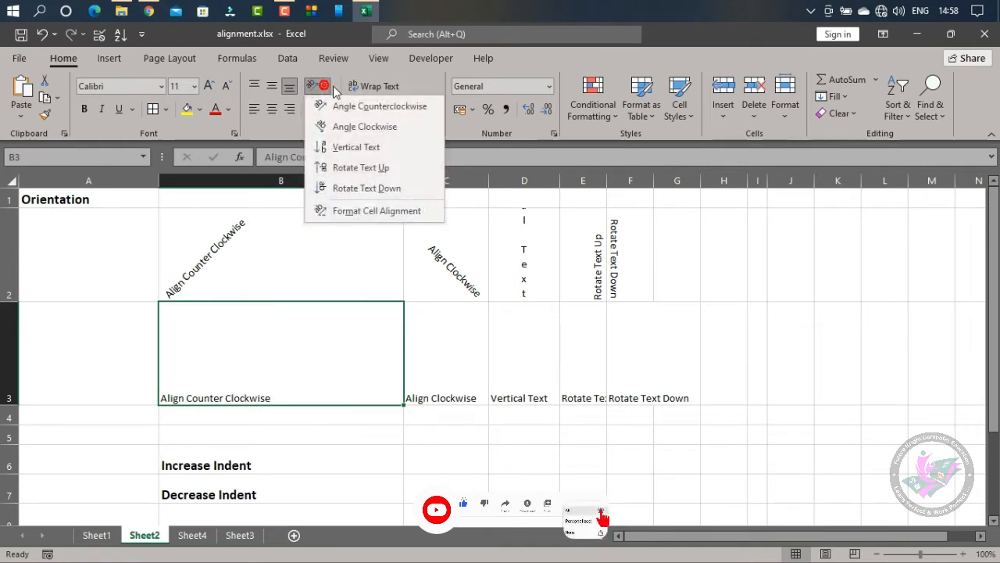
{"action": "left_click", "coordinate": [367, 110]}
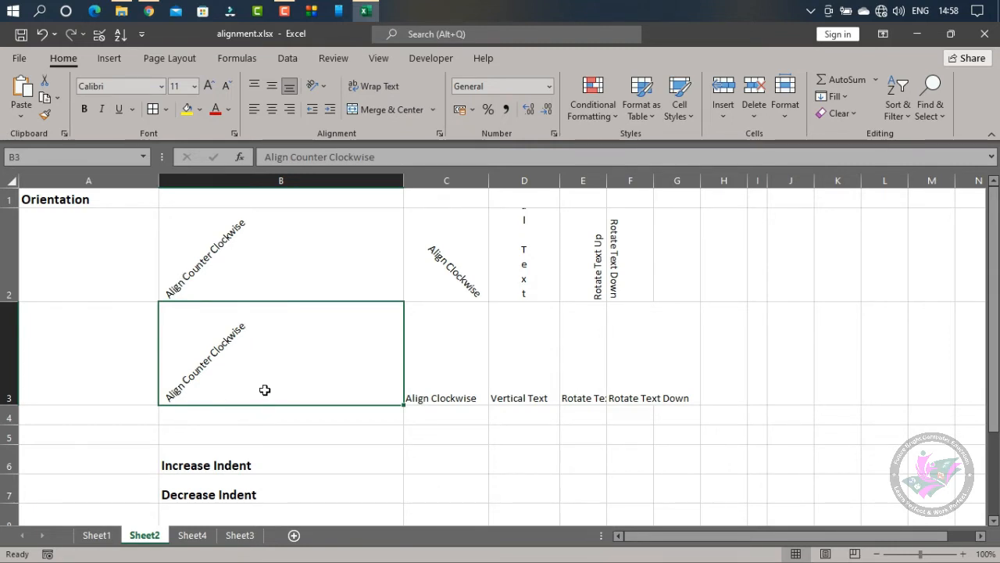
Set the orientation of the "Align Clockwise" text in C3 to Angle Clockwise
{"action": "left_click", "coordinate": [457, 383]}
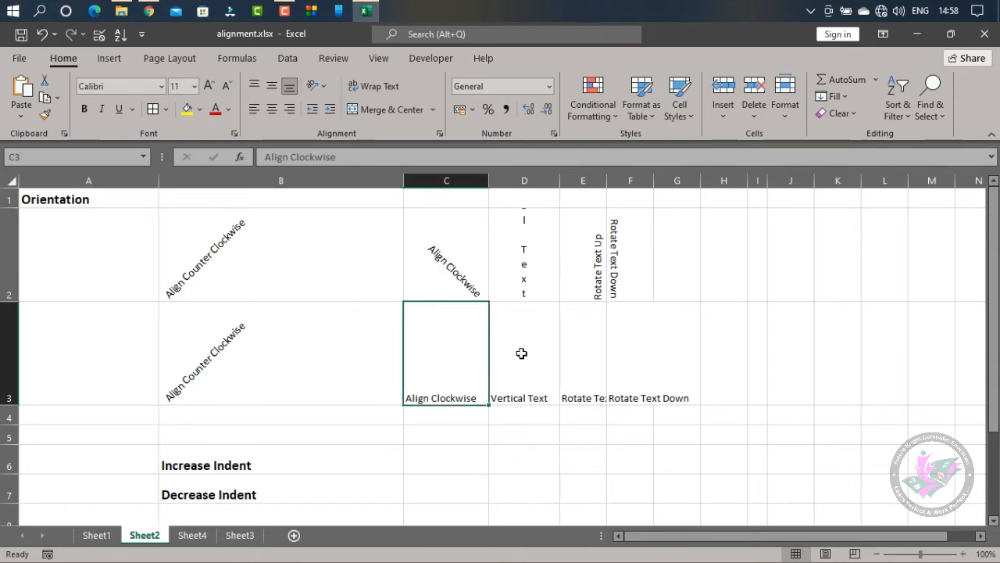
{"action": "left_click", "coordinate": [324, 84]}
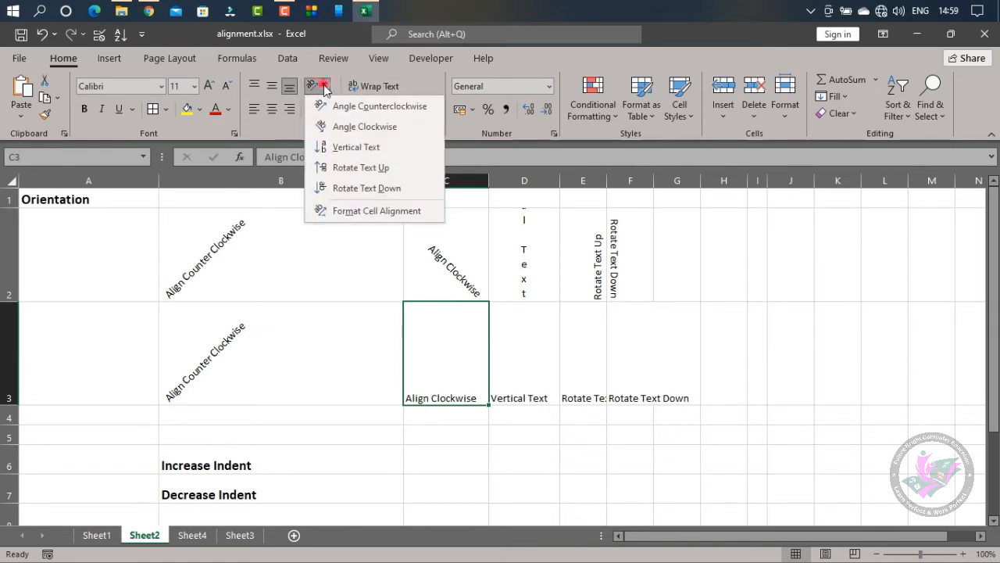
{"action": "left_click", "coordinate": [328, 126]}
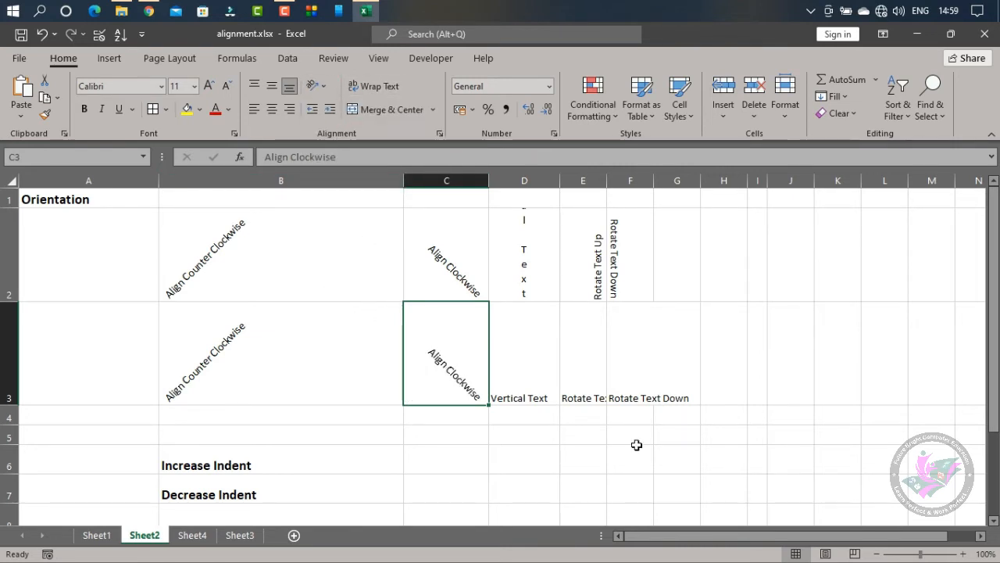
Set the orientation of D3 to Vertical Text and enlarge row 3 until the whole stacked text fits
{"action": "left_click", "coordinate": [516, 350]}
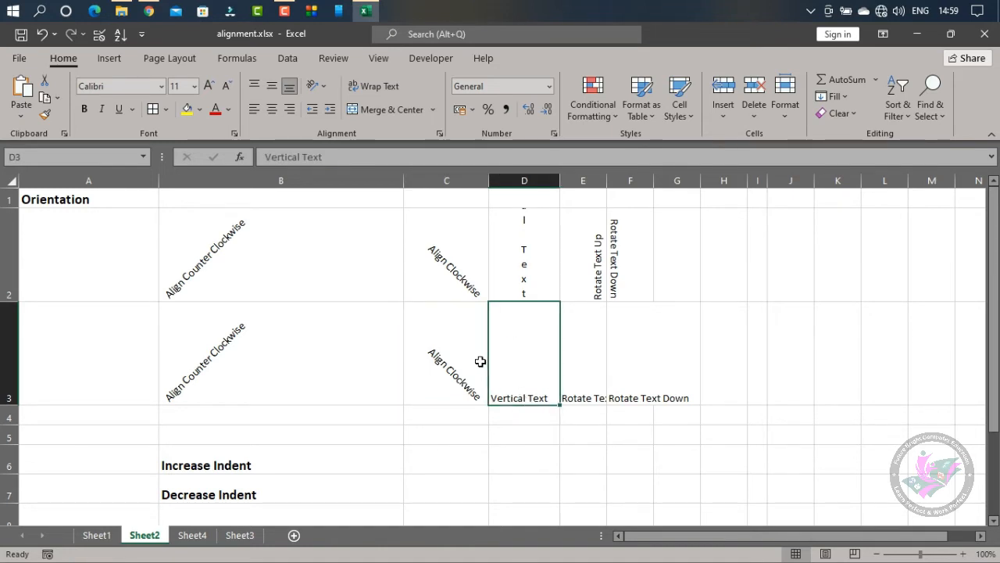
{"action": "left_click", "coordinate": [324, 85]}
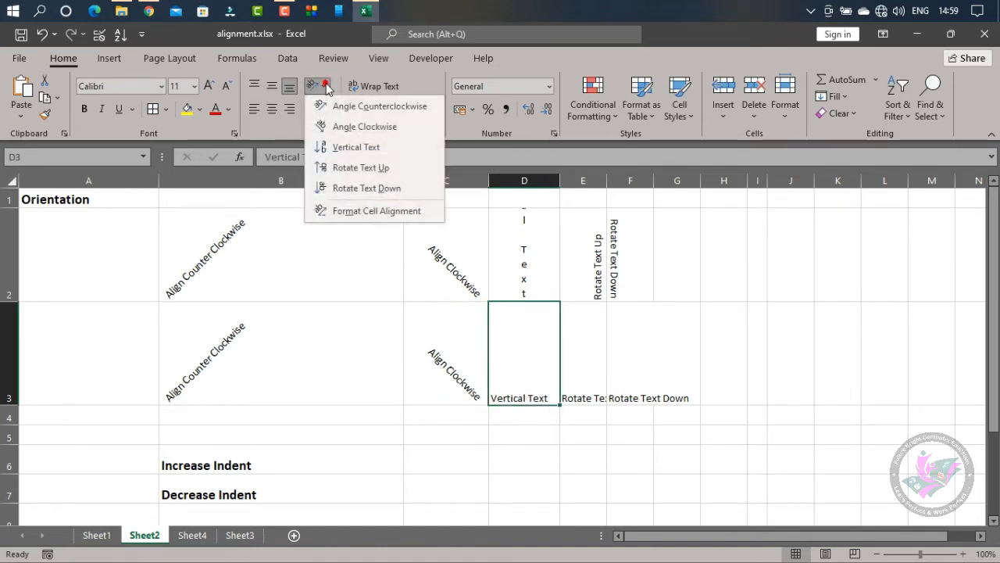
{"action": "left_click", "coordinate": [383, 146]}
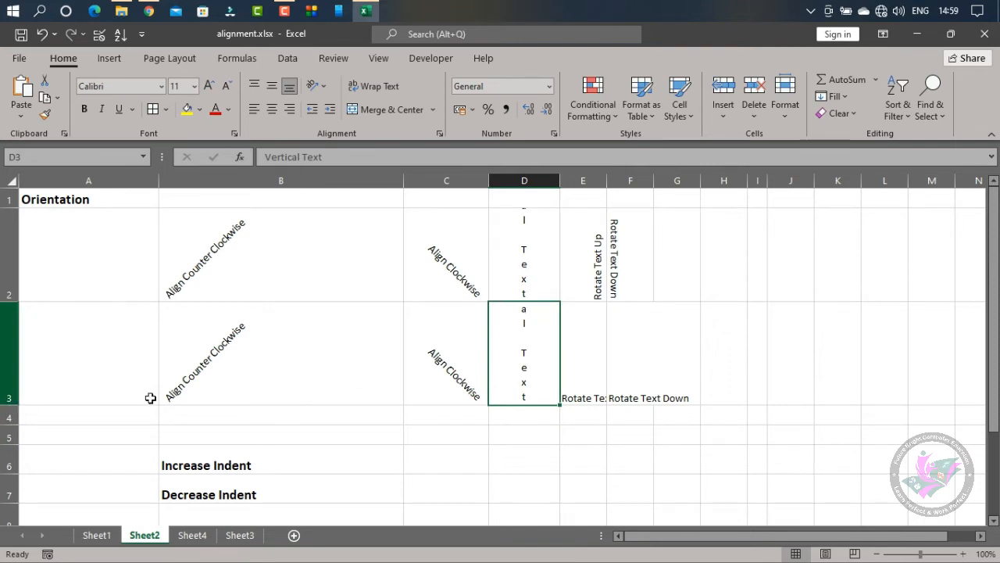
{"action": "double_click", "coordinate": [8, 400]}
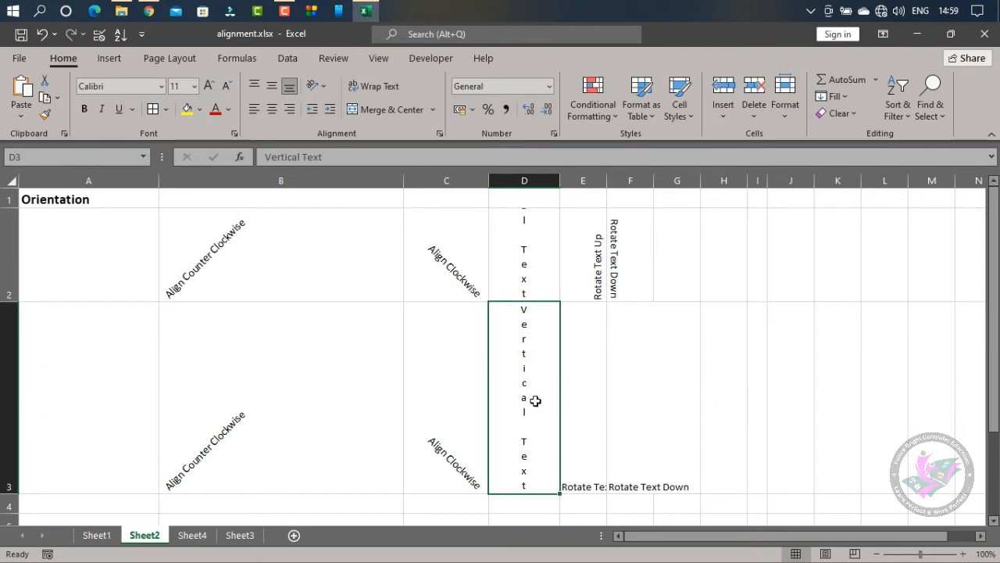
{"action": "mouse_move", "coordinate": [11, 494]}
{"action": "left_mouse_down"}
{"action": "mouse_move", "coordinate": [13, 400]}
{"action": "mouse_move", "coordinate": [9, 492]}
{"action": "left_mouse_up"}
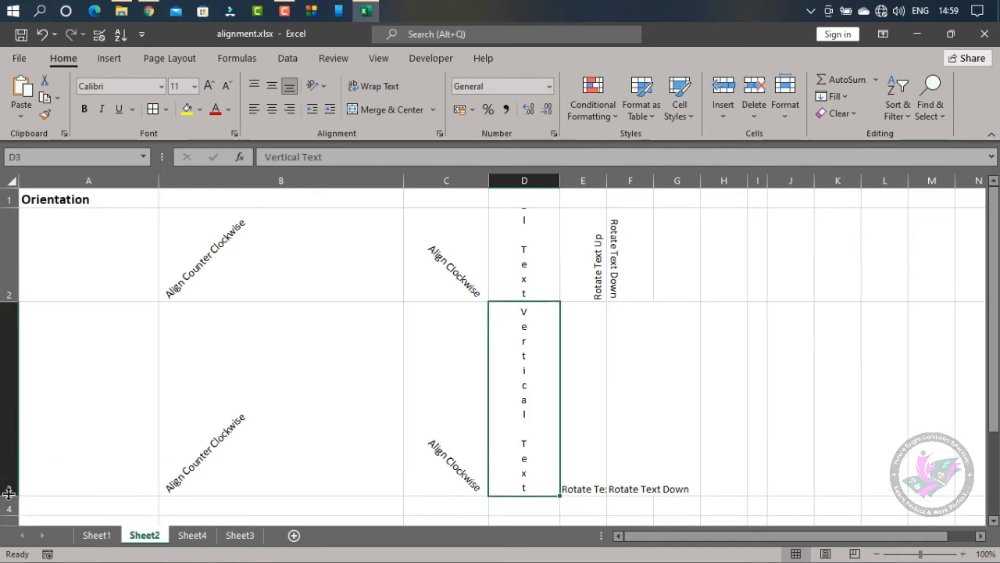
Set the orientation of the "Rotate Text Up" text in E3 to Rotate Text Up
{"action": "left_click", "coordinate": [583, 448]}
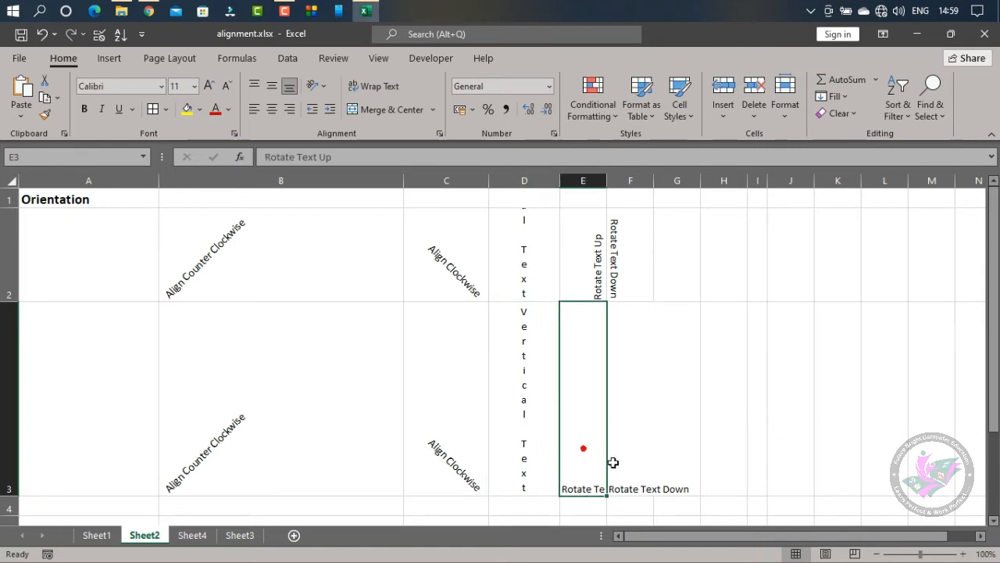
{"action": "left_click", "coordinate": [316, 86]}
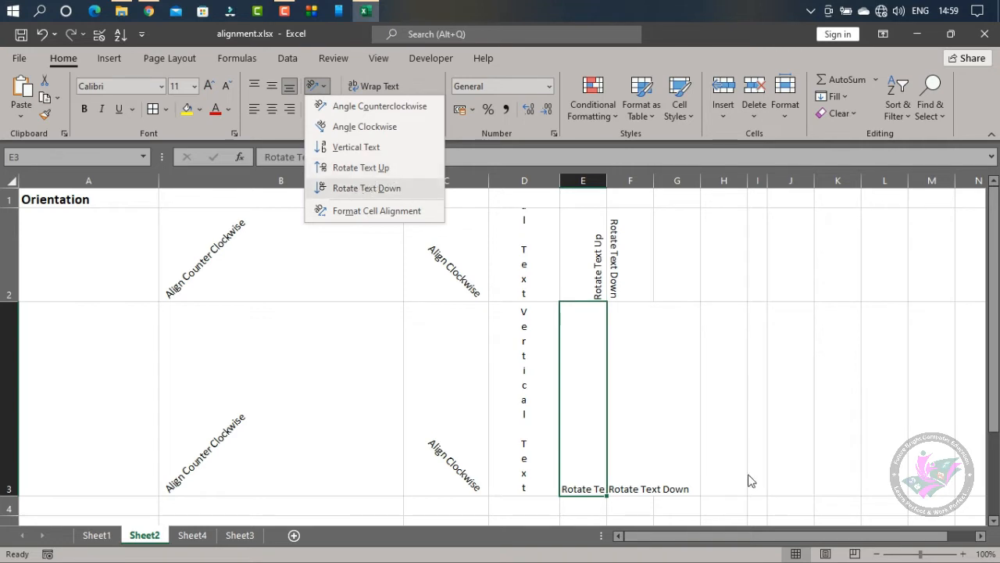
{"action": "left_click", "coordinate": [583, 399]}
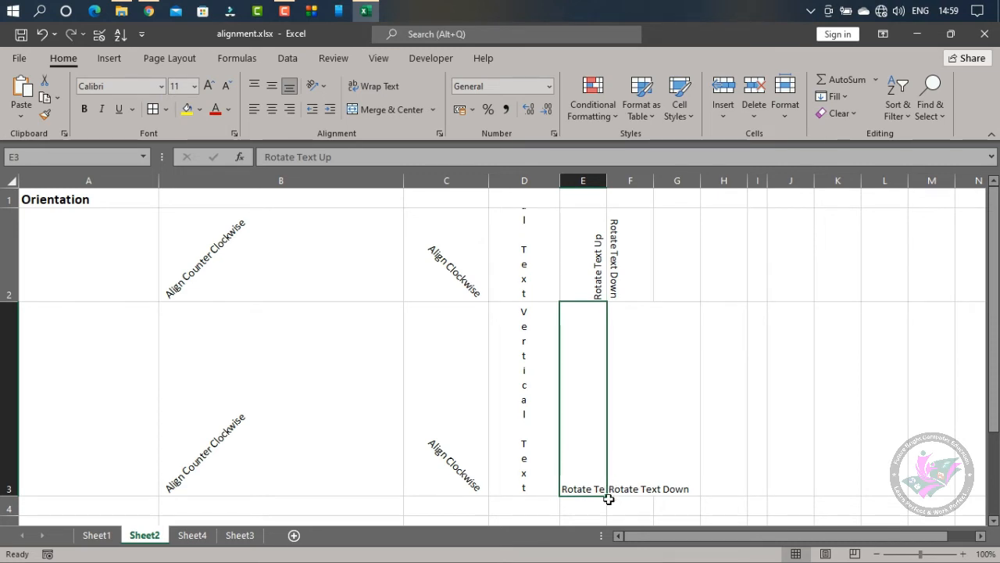
{"action": "left_click", "coordinate": [326, 86]}
{"action": "left_click", "coordinate": [367, 169]}
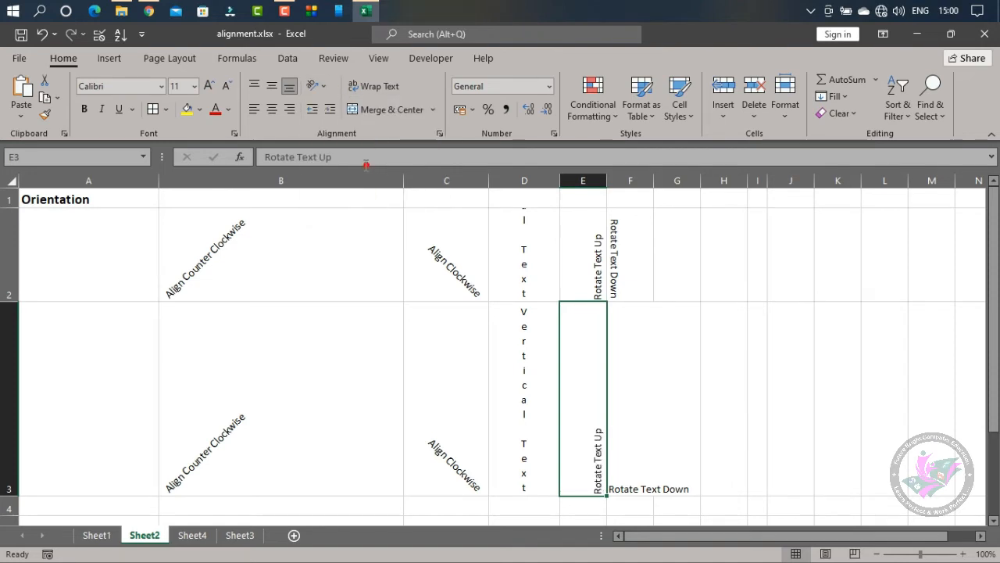
Set the orientation of the "Rotate Text Down" text in F3 to Rotate Text Down and open the Format Cell Alignment settings
{"action": "left_click", "coordinate": [637, 485]}
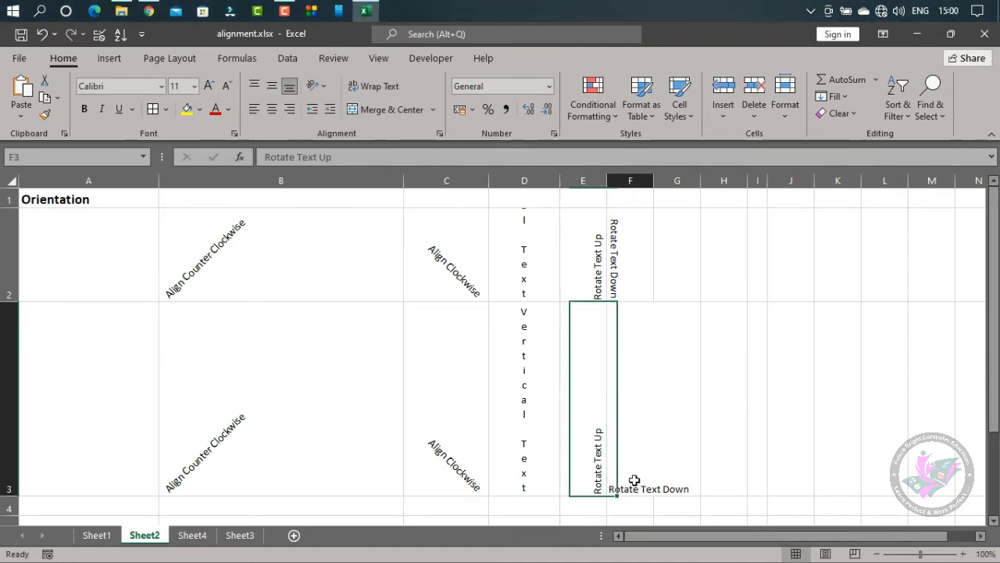
{"action": "left_click", "coordinate": [322, 87]}
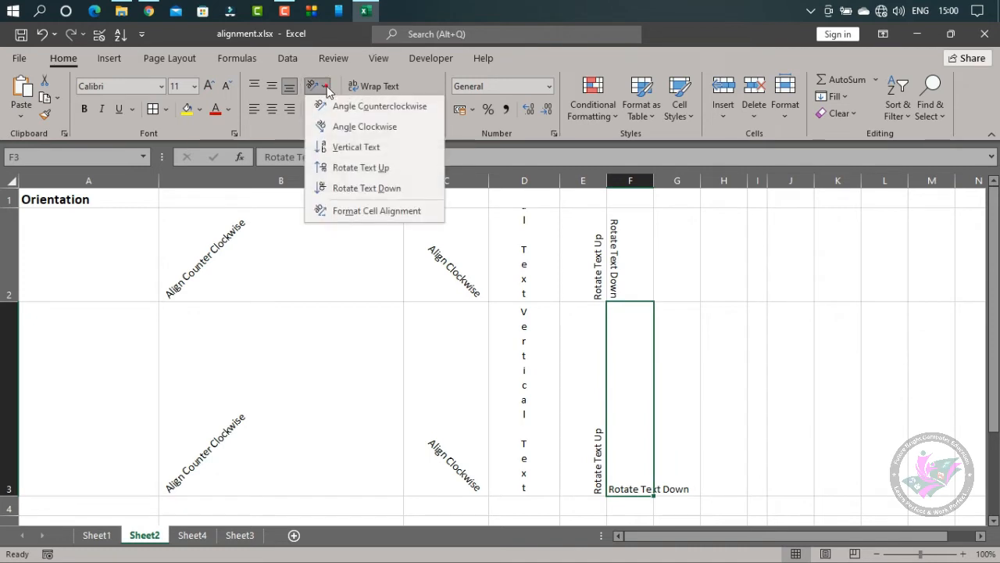
{"action": "left_click", "coordinate": [363, 189]}
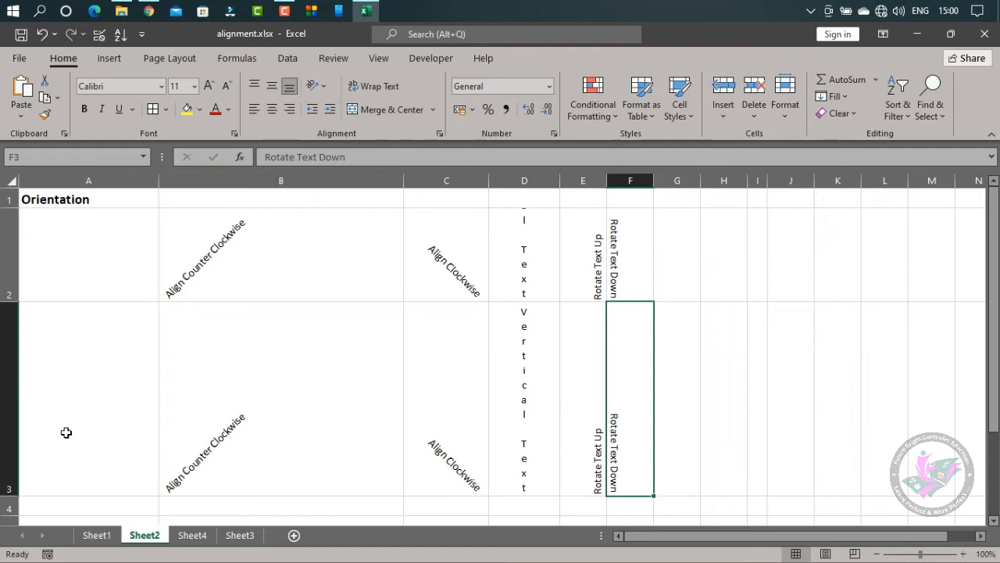
{"action": "left_click", "coordinate": [314, 85]}
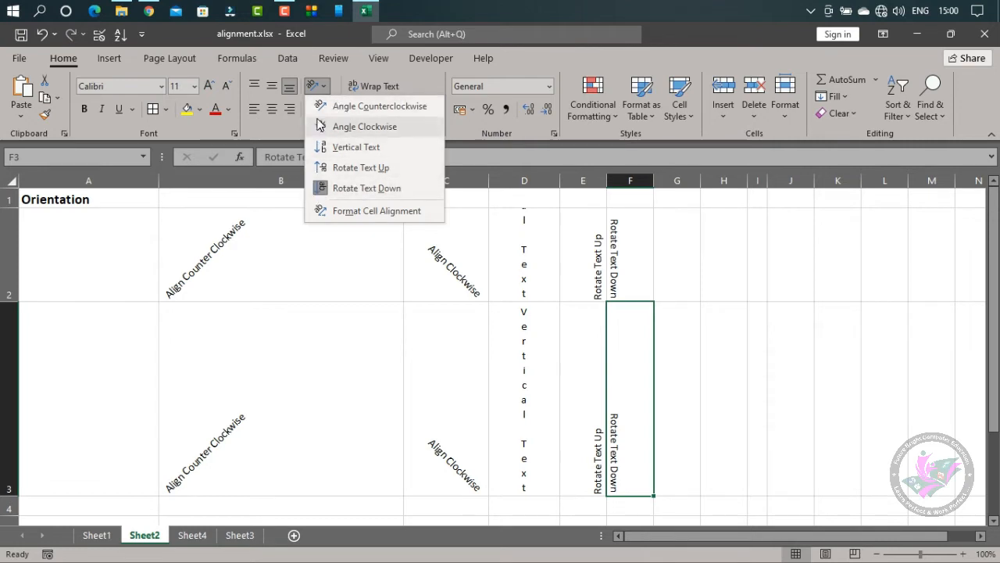
{"action": "left_click", "coordinate": [378, 215]}
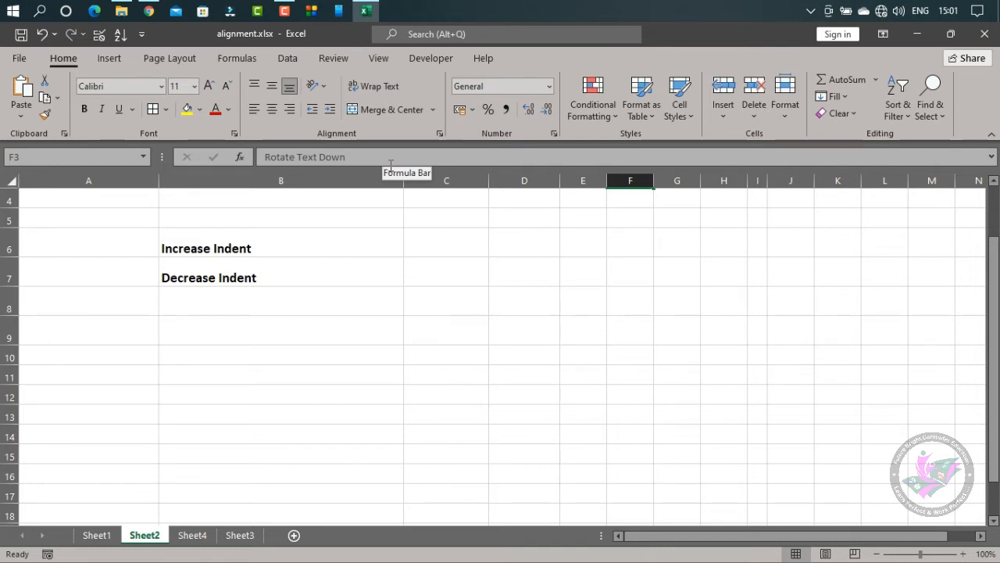
Copy the full Lorem ipsum text from cell A3 of Sheet3 and return to cell B6 of Sheet2
{"action": "left_click", "coordinate": [175, 243]}
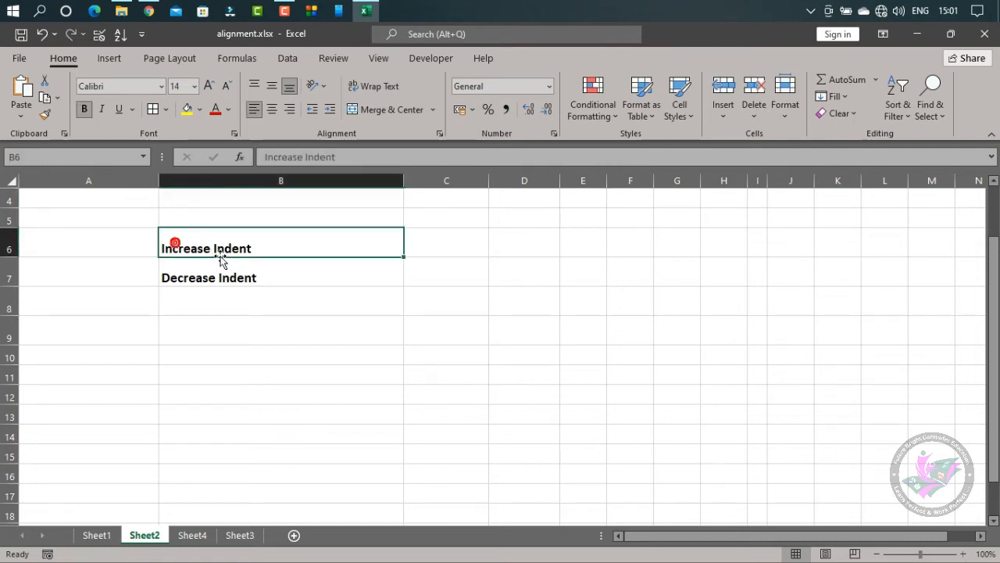
{"action": "left_click", "coordinate": [239, 537]}
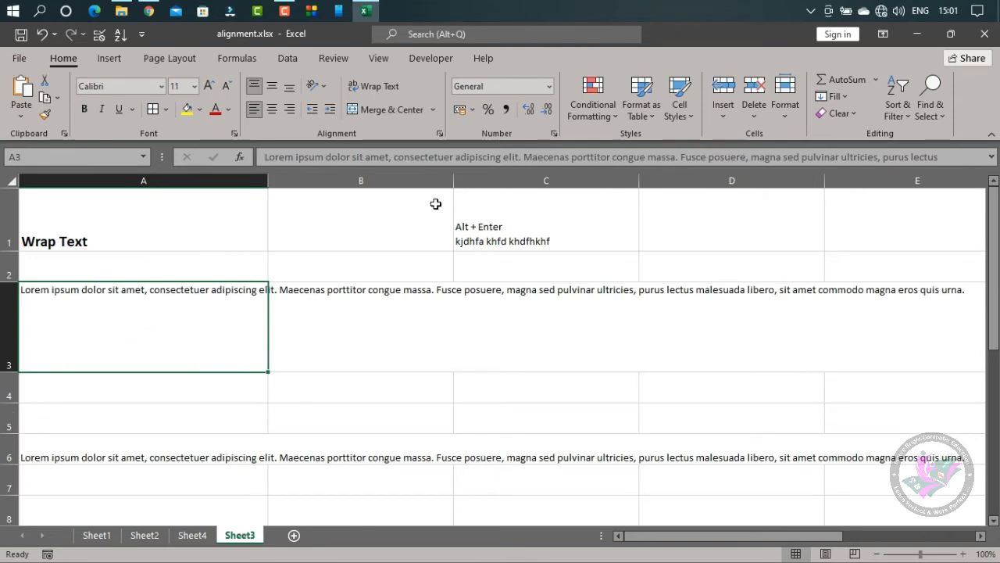
{"action": "left_click_drag", "start_coordinate": [264, 155], "coordinate": [864, 239]}
{"action": "key", "text": "ctrl+c"}
{"action": "key", "text": "Escape"}
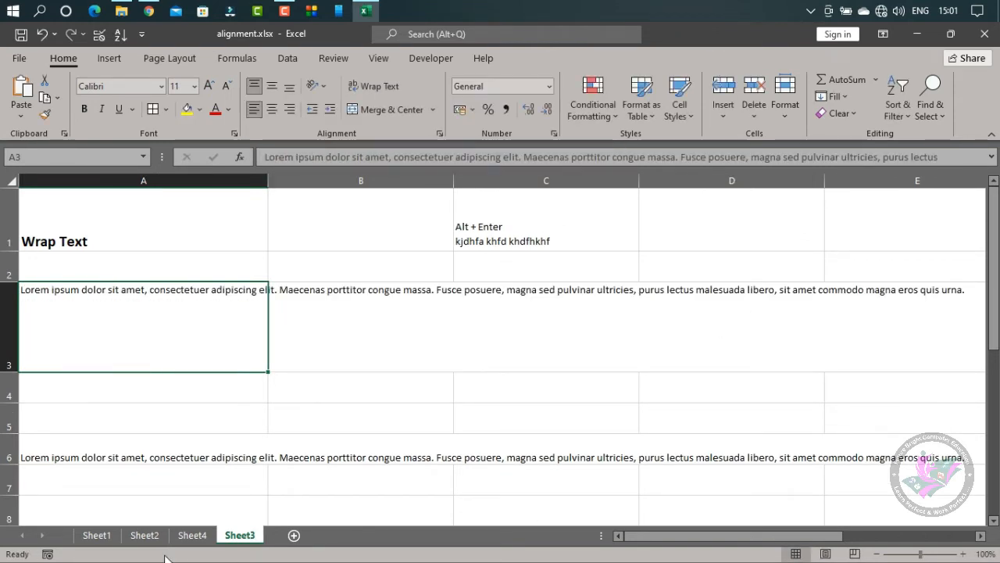
{"action": "left_click", "coordinate": [145, 535]}
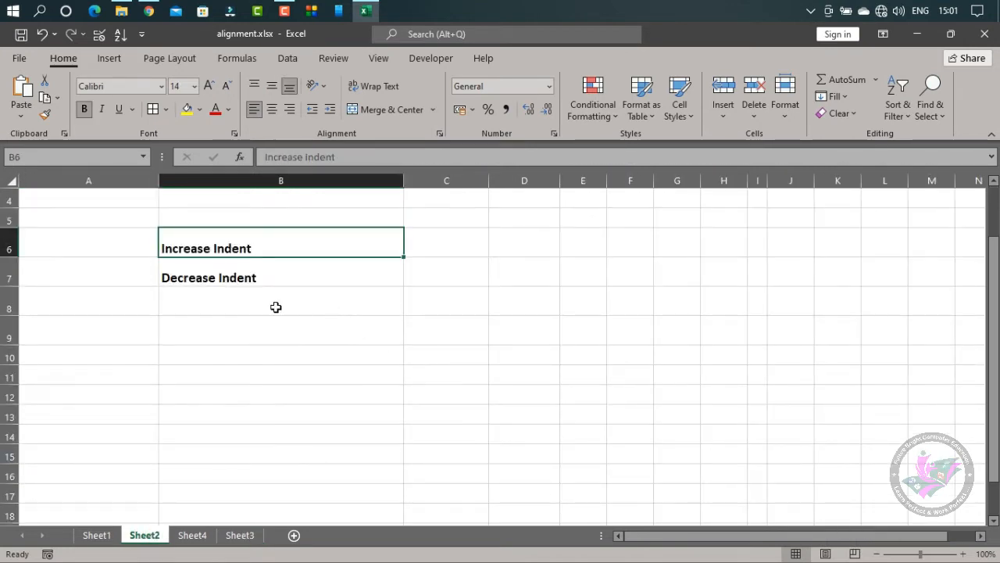
Increase the indent of the "Increase Indent" text in B6 by three levels and decrease it back to zero
{"action": "left_click", "coordinate": [330, 110]}
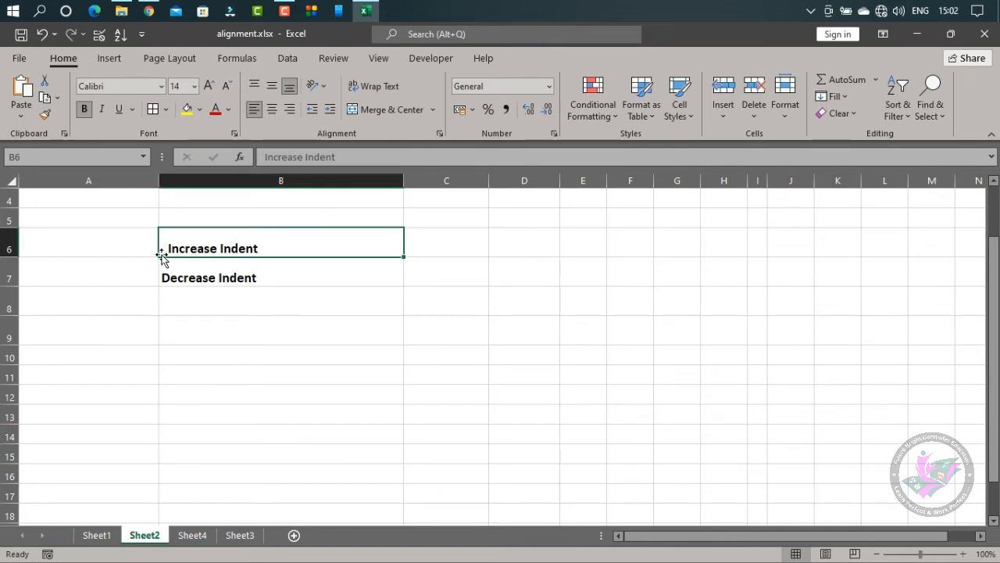
{"action": "left_click", "coordinate": [330, 110]}
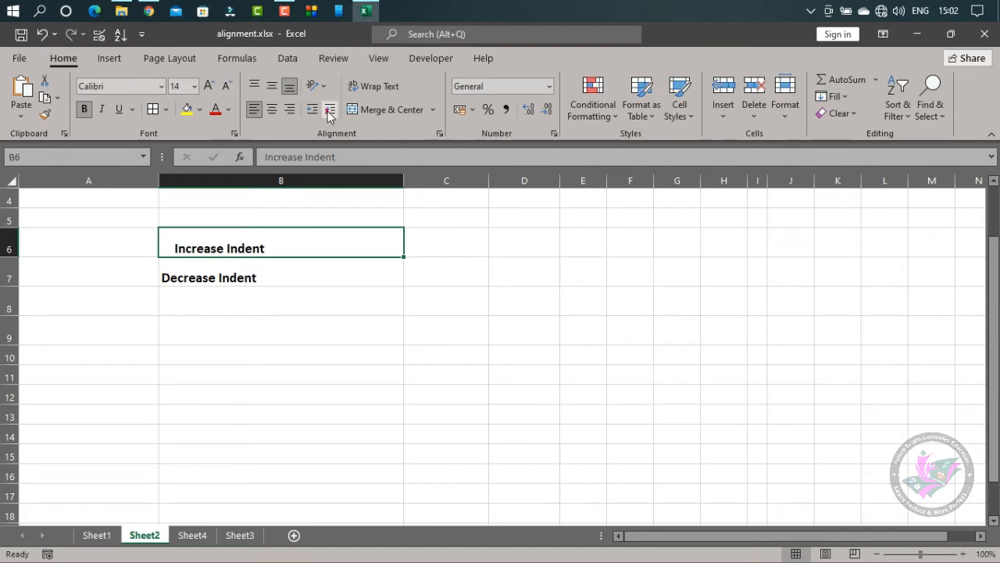
{"action": "left_click", "coordinate": [330, 110]}
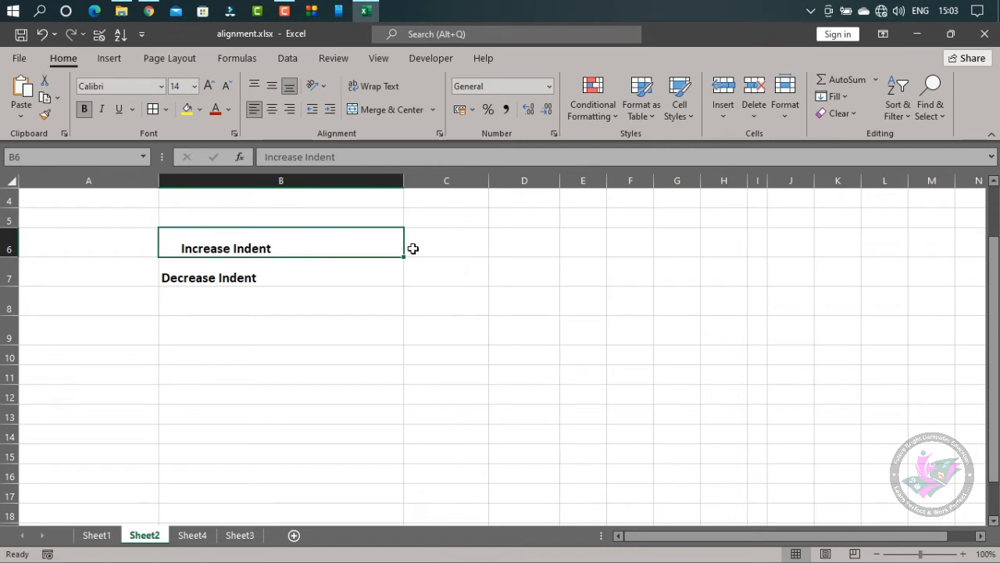
{"action": "left_click", "coordinate": [311, 110]}
{"action": "left_click", "coordinate": [311, 110]}
{"action": "left_click", "coordinate": [312, 110]}
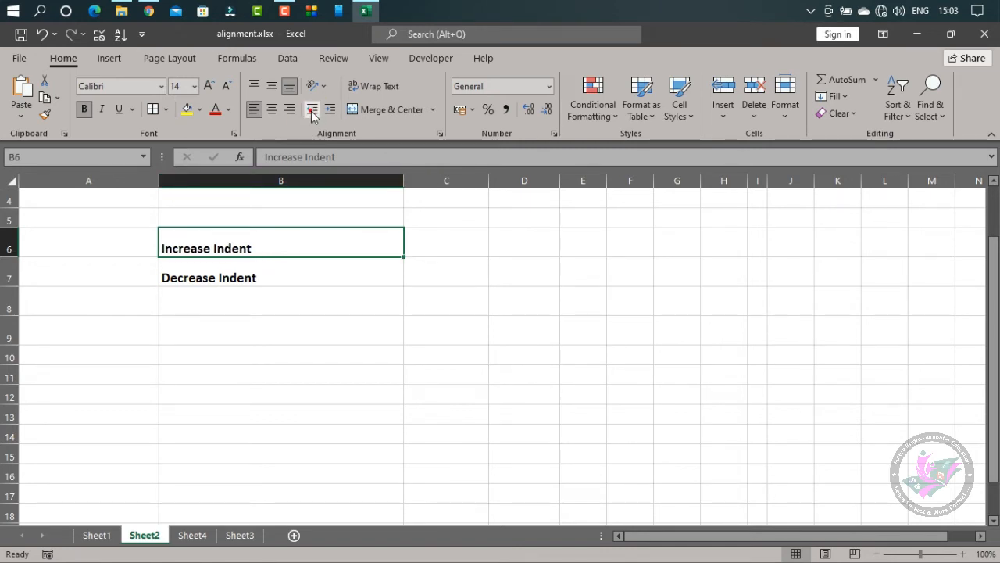
Paste the copied Lorem ipsum text into cell B9 of Sheet2
{"action": "left_click", "coordinate": [191, 329]}
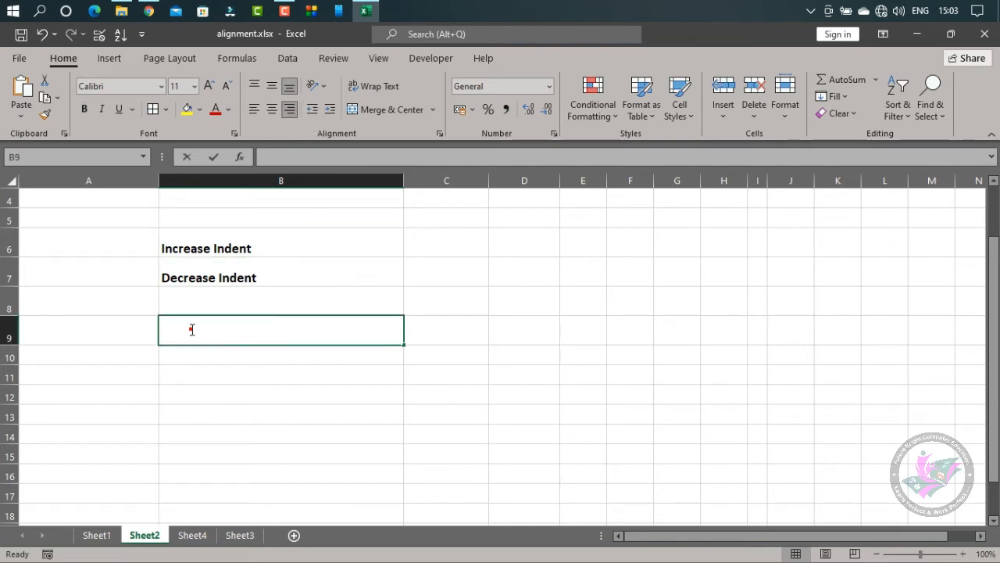
{"action": "double_click", "coordinate": [191, 328]}
{"action": "key", "text": "ctrl+v"}
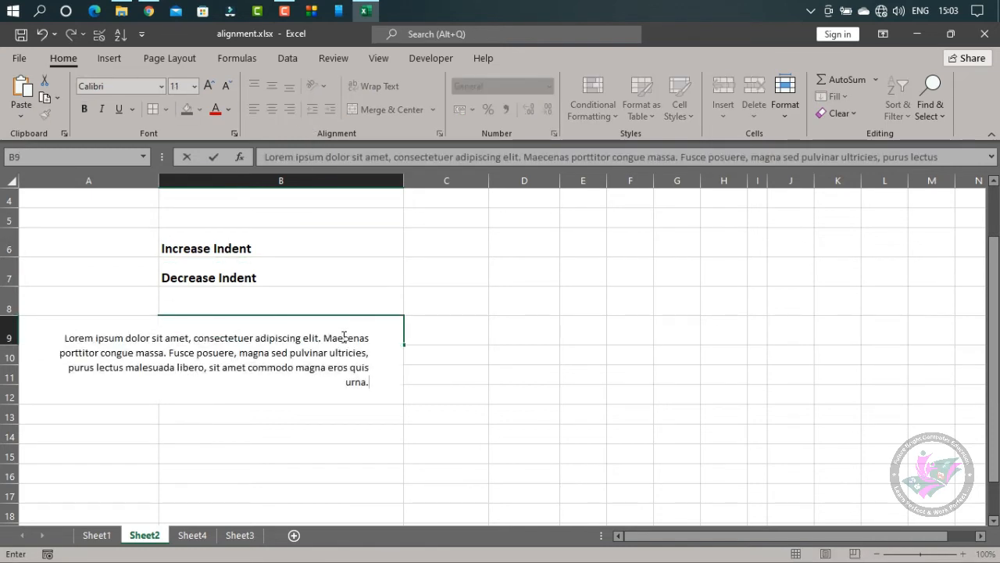
{"action": "key", "text": "Return"}
Left-align the Lorem ipsum text in B9 and remove its indent completely
{"action": "left_click", "coordinate": [343, 337]}
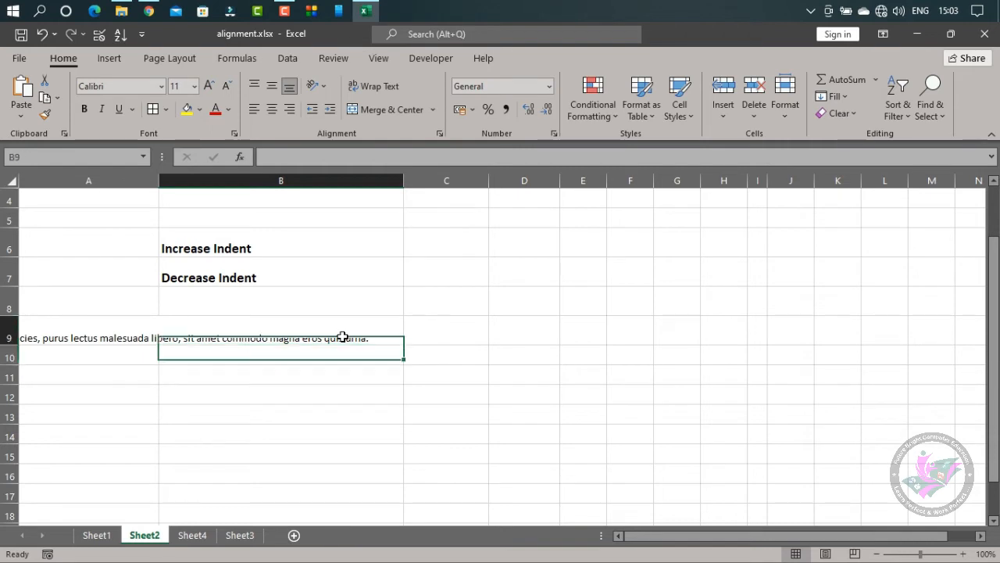
{"action": "left_click", "coordinate": [254, 109]}
{"action": "left_click", "coordinate": [314, 110]}
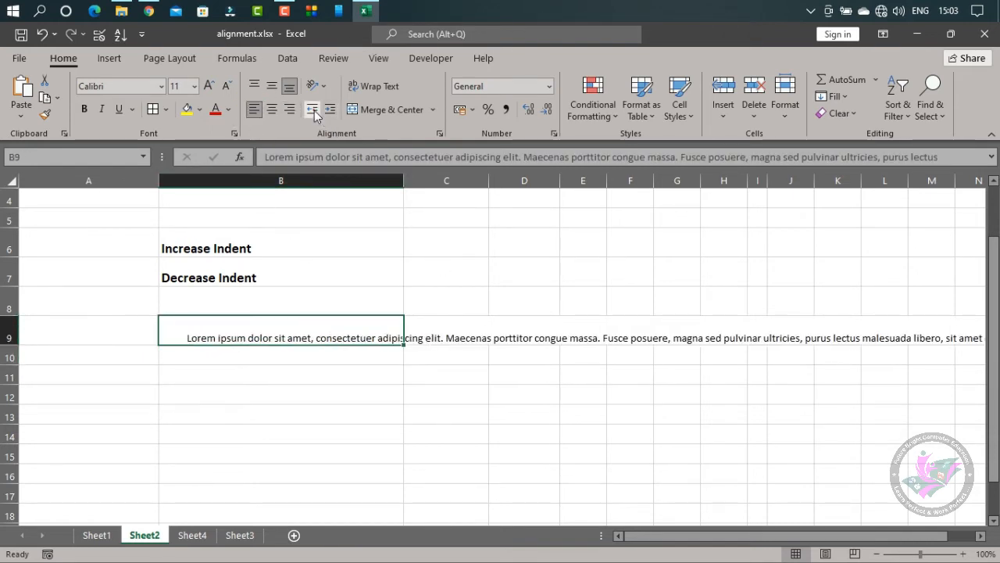
{"action": "left_click", "coordinate": [314, 110]}
{"action": "left_click", "coordinate": [314, 110]}
{"action": "left_click", "coordinate": [314, 110]}
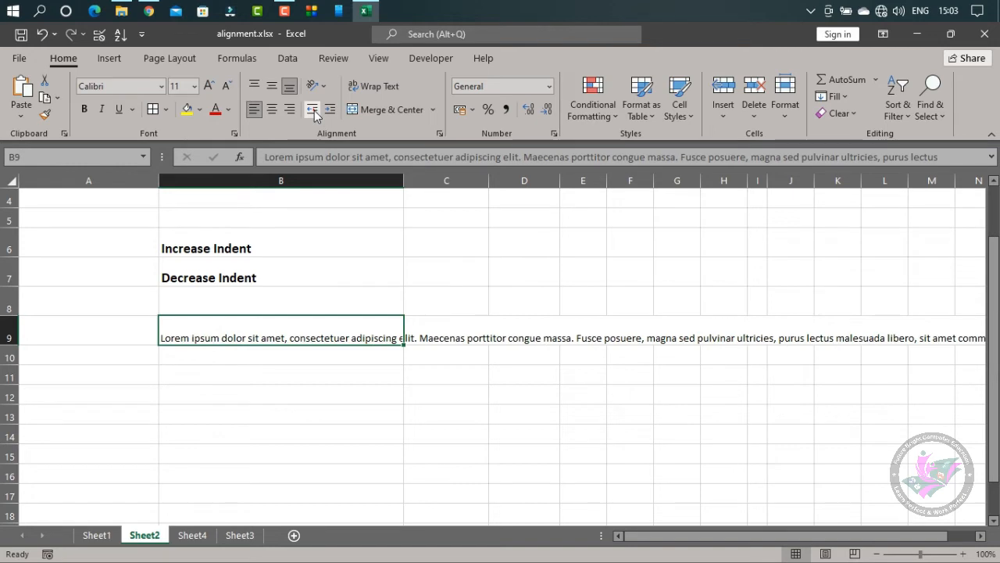
Wrap the text in B9, enlarge row 9 until the whole paragraph fits, and widen column B
{"action": "left_click", "coordinate": [274, 397]}
{"action": "left_click", "coordinate": [325, 342]}
{"action": "left_click", "coordinate": [374, 86]}
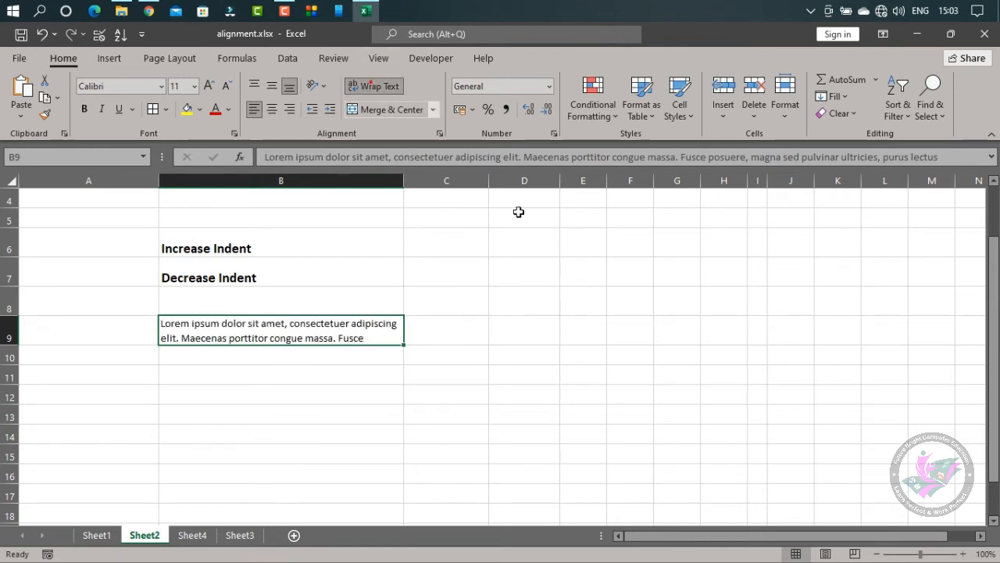
{"action": "left_click_drag", "start_coordinate": [17, 345], "coordinate": [19, 384]}
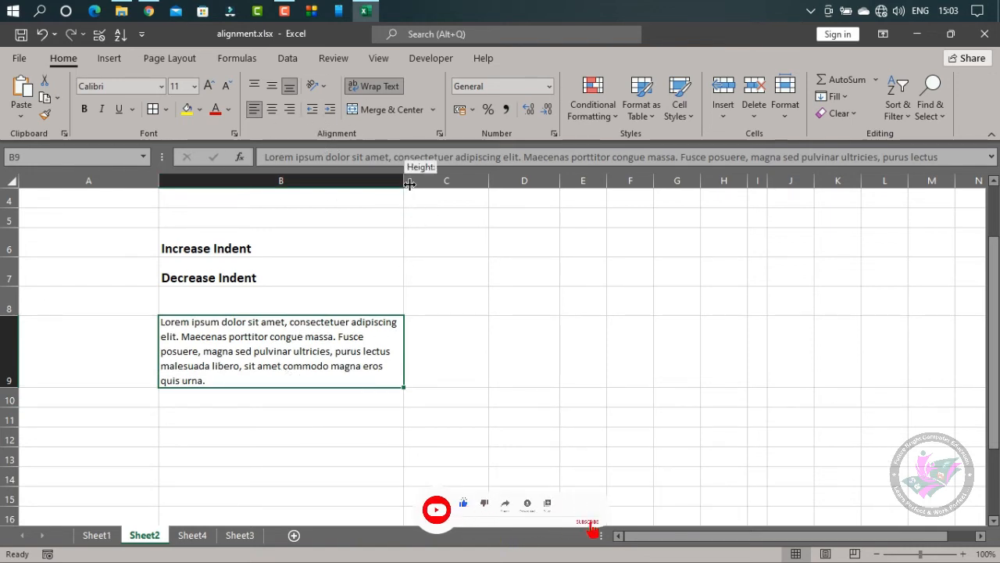
{"action": "left_click_drag", "start_coordinate": [404, 180], "coordinate": [493, 192]}
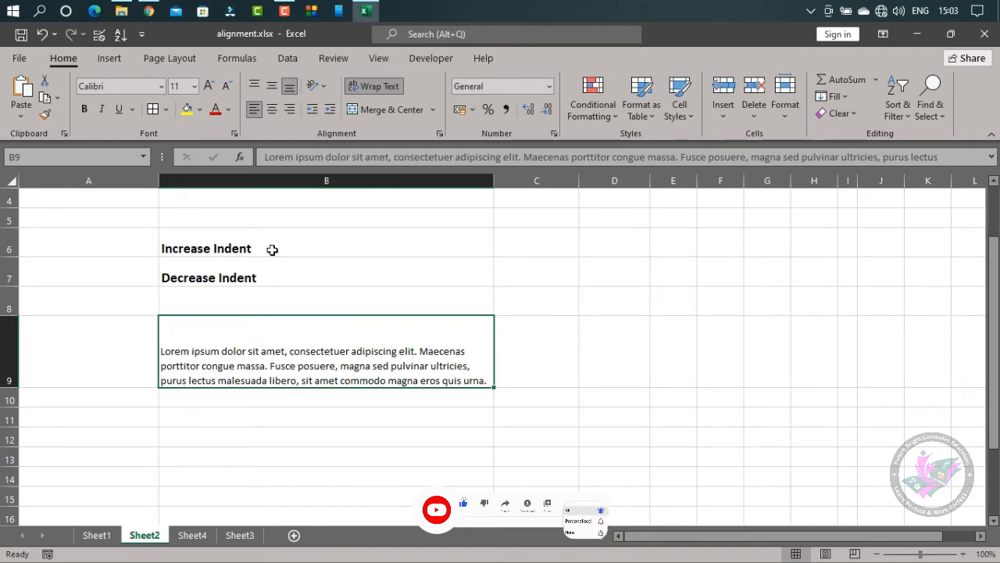
Increase the indent of the wrapped paragraph in B9 by nine levels
{"action": "left_click", "coordinate": [330, 110]}
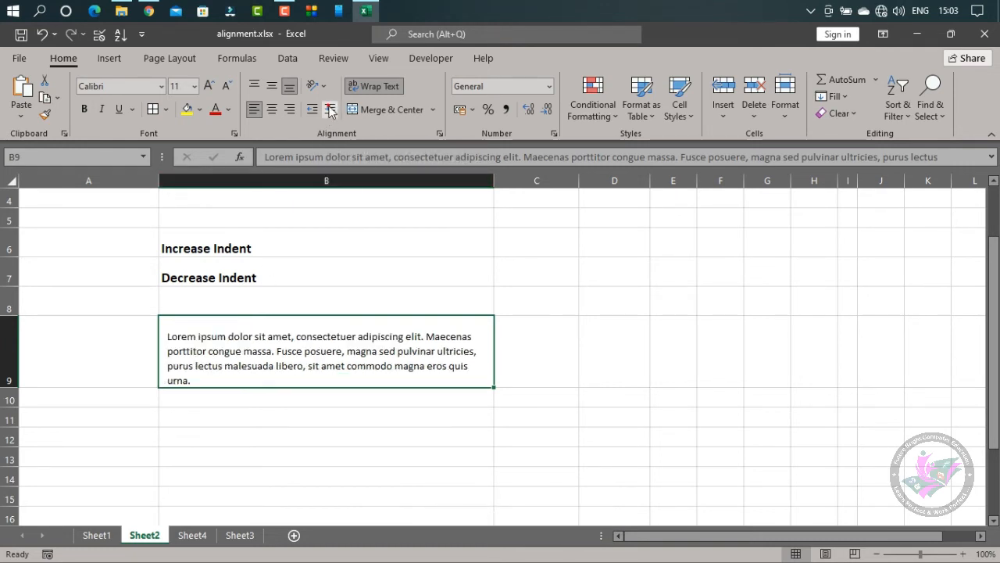
{"action": "left_click", "coordinate": [330, 110]}
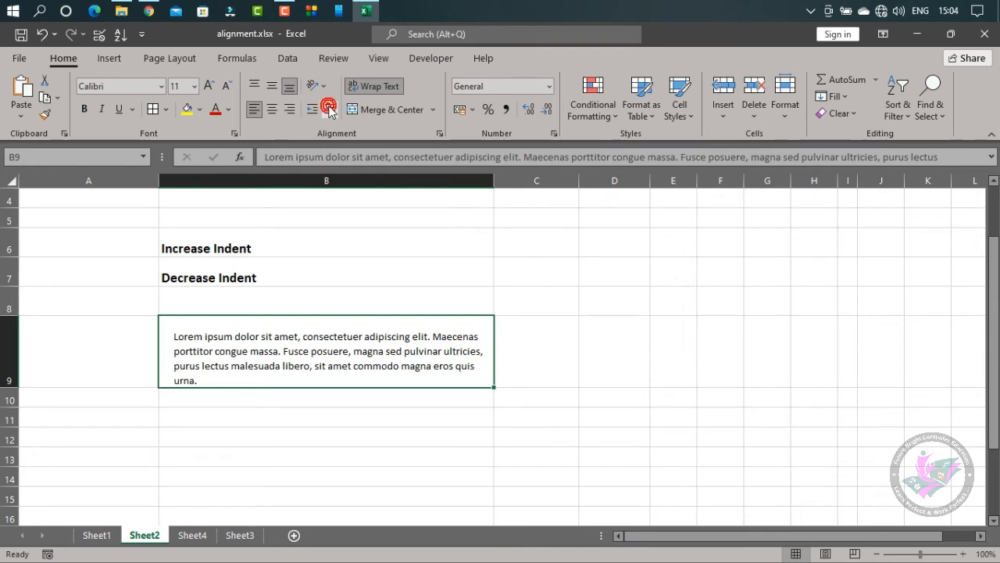
{"action": "left_click", "coordinate": [330, 111]}
{"action": "left_click", "coordinate": [330, 110]}
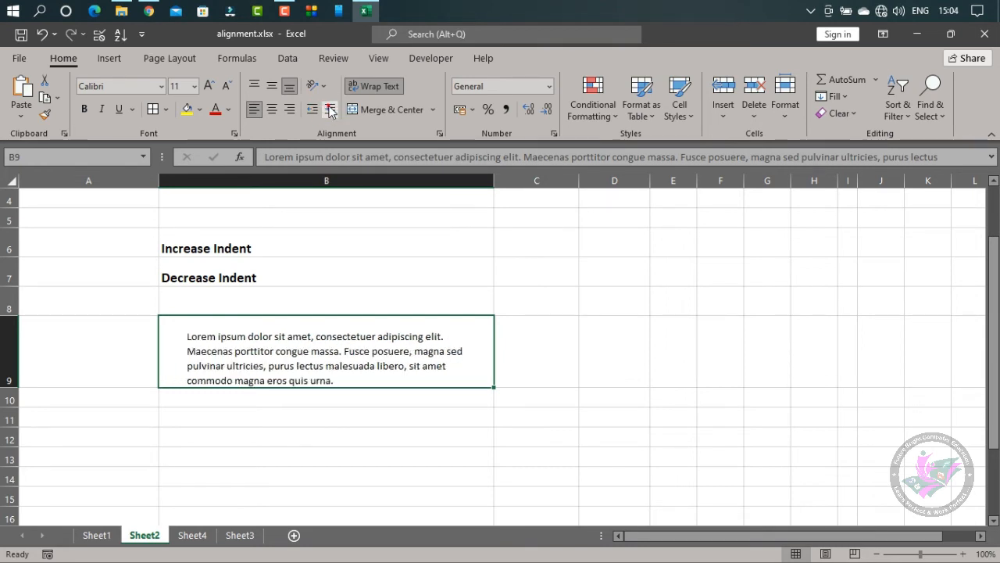
{"action": "left_click", "coordinate": [330, 110]}
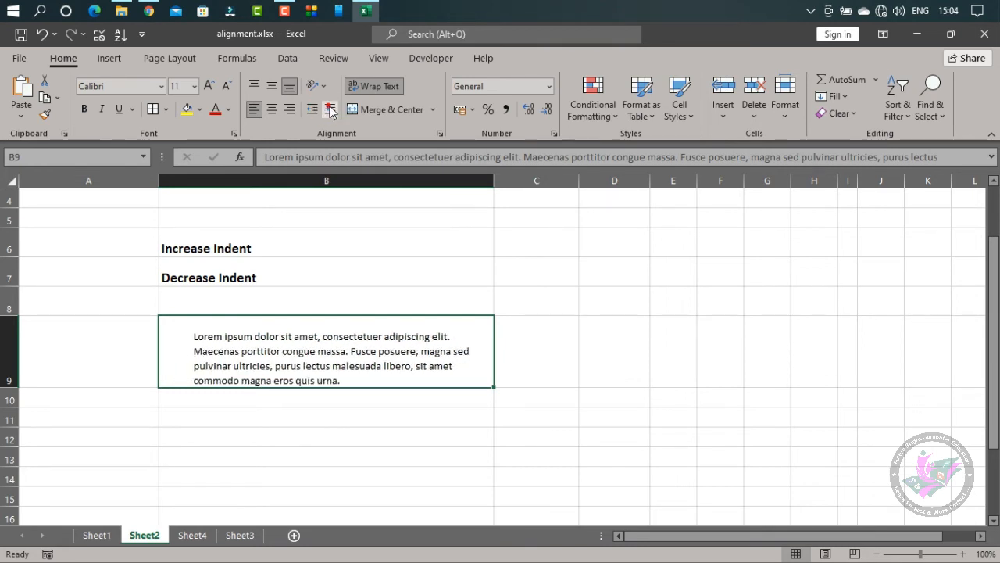
{"action": "left_click", "coordinate": [330, 110]}
{"action": "left_click", "coordinate": [329, 111]}
{"action": "left_click", "coordinate": [330, 110]}
{"action": "left_click", "coordinate": [329, 110]}
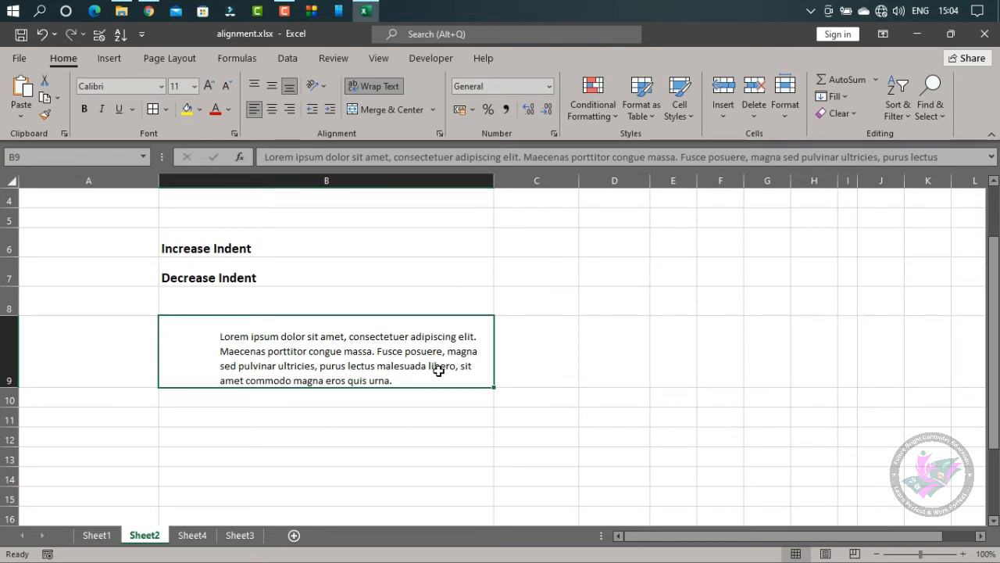
Decrease the indent of the paragraph in B9 back to zero
{"action": "left_click", "coordinate": [307, 111]}
{"action": "left_click", "coordinate": [307, 110]}
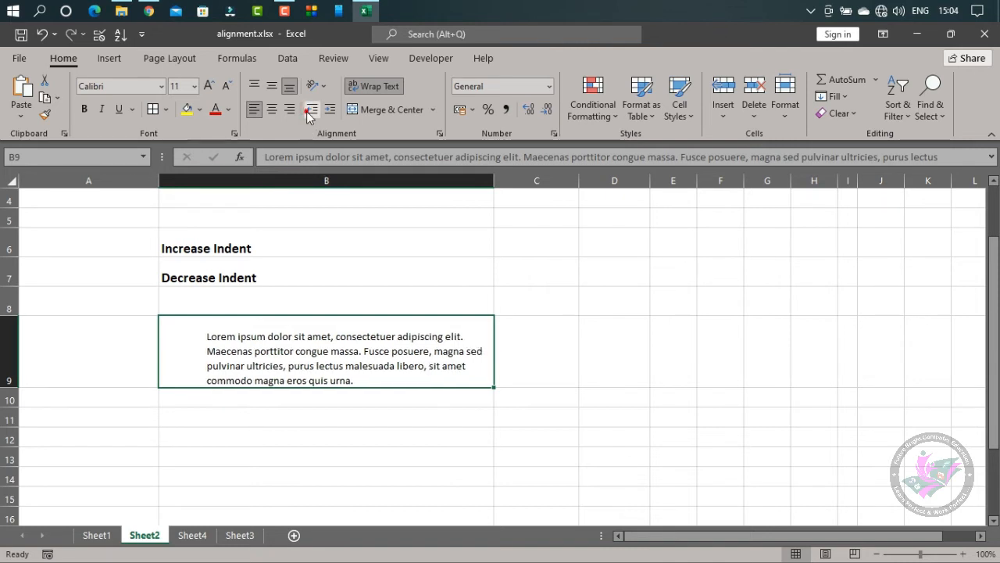
{"action": "left_click", "coordinate": [306, 111]}
{"action": "left_click", "coordinate": [307, 111]}
{"action": "left_click", "coordinate": [306, 111]}
{"action": "left_click", "coordinate": [306, 111]}
{"action": "left_click", "coordinate": [307, 111]}
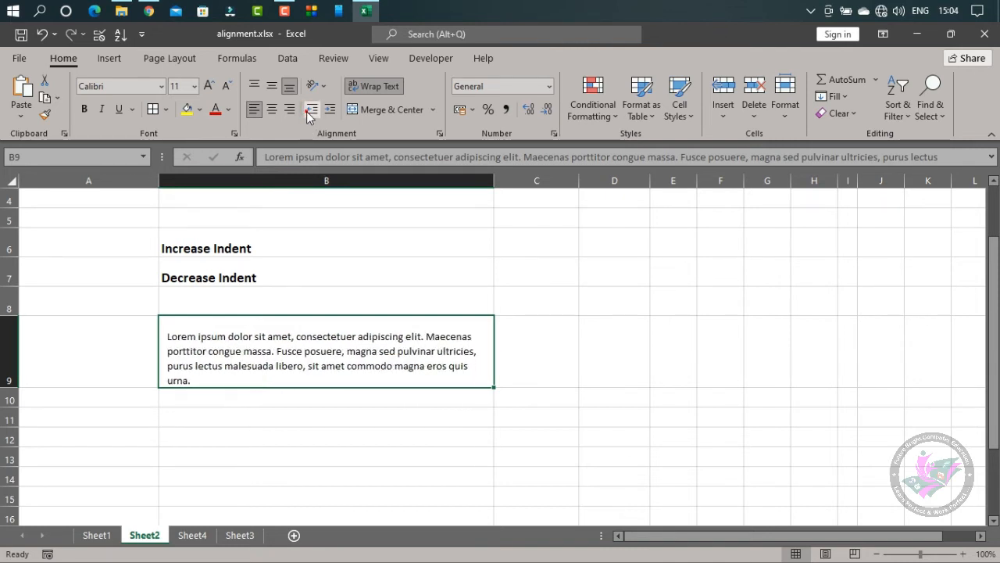
{"action": "left_click", "coordinate": [306, 111]}
{"action": "left_click", "coordinate": [564, 400]}
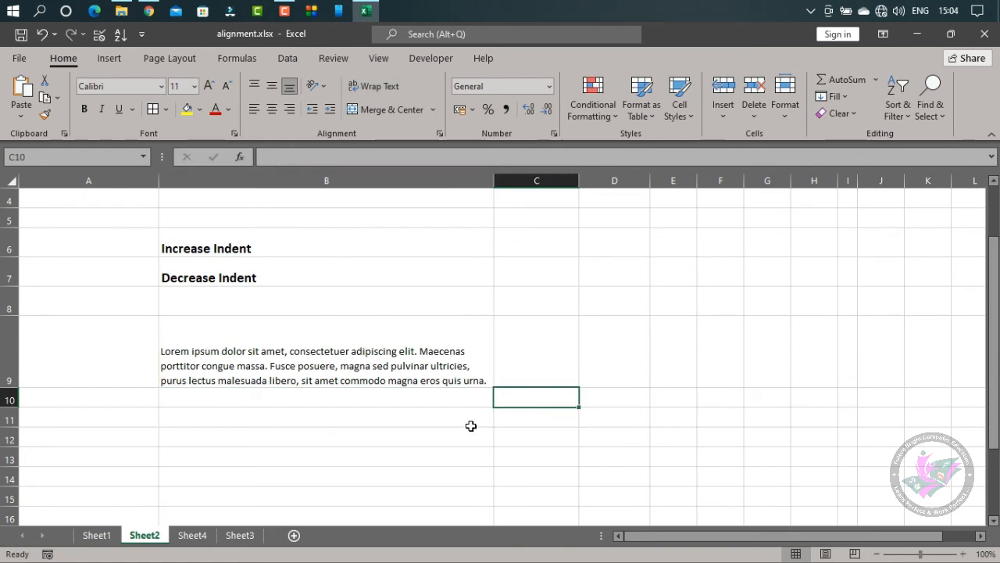
Increase the indent of the wrapped Lorem ipsum paragraph in B9 by several levels
{"action": "left_click", "coordinate": [363, 359]}
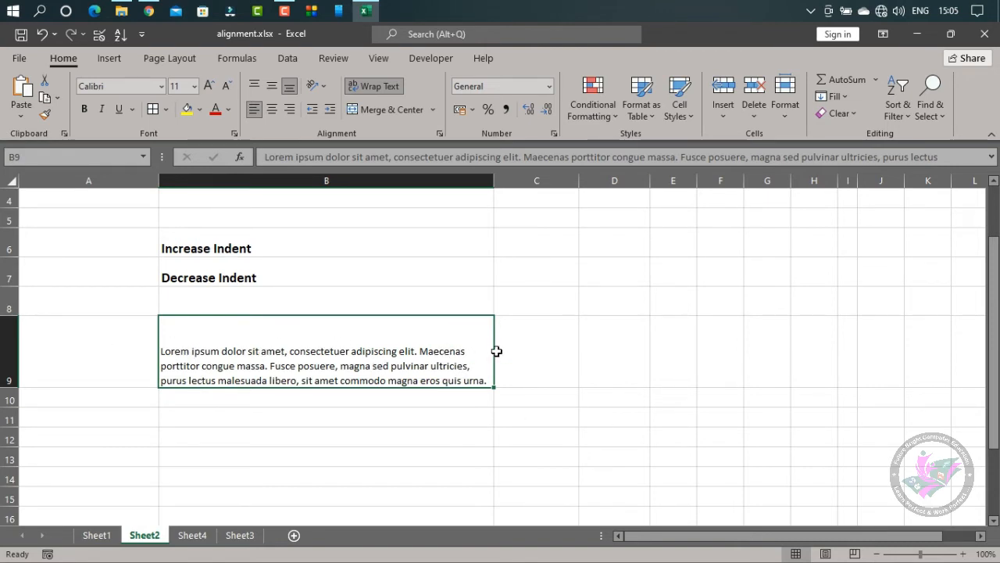
{"action": "left_click", "coordinate": [331, 112]}
{"action": "left_click", "coordinate": [331, 111]}
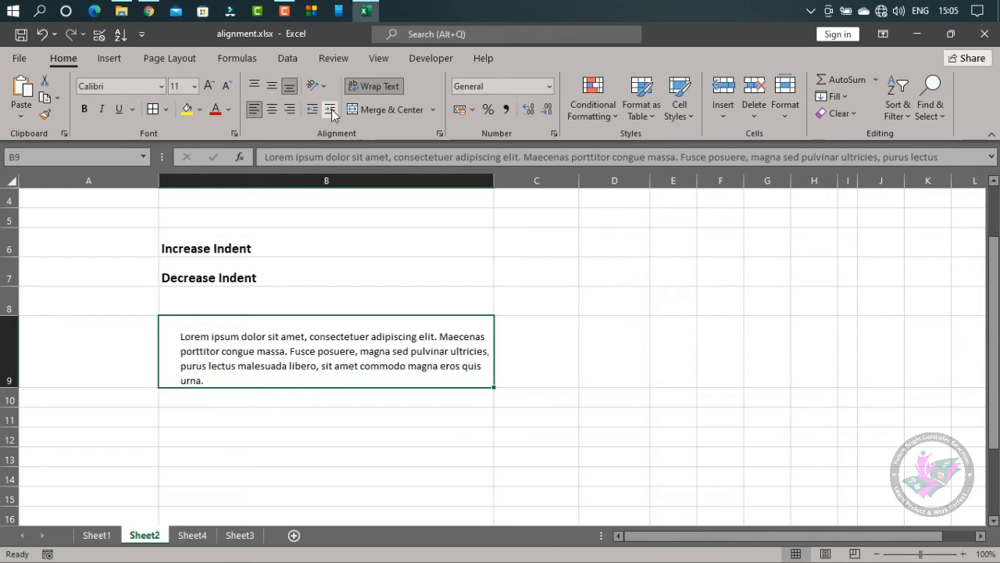
{"action": "left_click", "coordinate": [331, 112]}
{"action": "left_click", "coordinate": [332, 112]}
{"action": "left_click", "coordinate": [331, 112]}
{"action": "left_click", "coordinate": [331, 111]}
{"action": "left_click", "coordinate": [331, 112]}
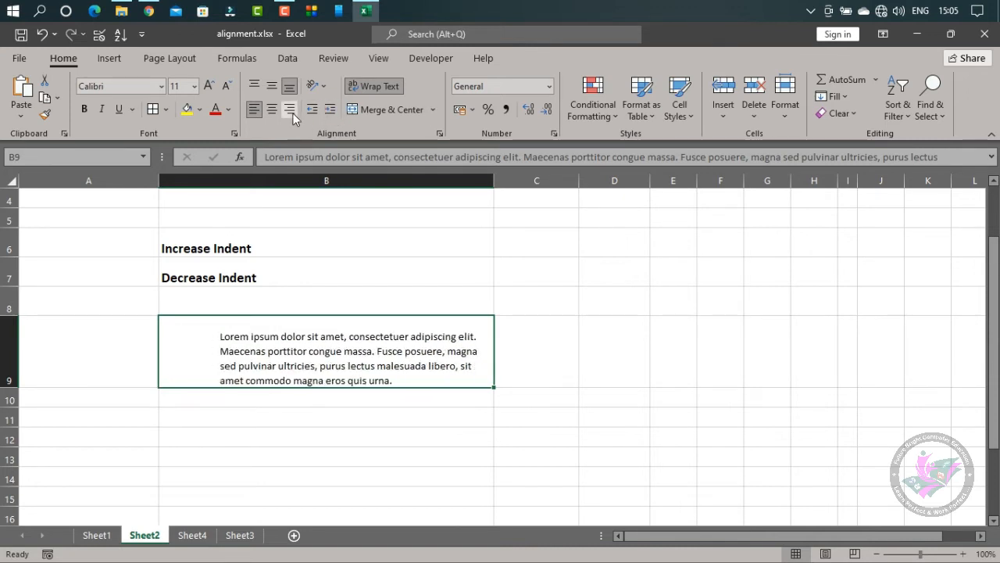
Alternate the indented paragraph in B9 between right and left alignment, ending with right alignment
{"action": "left_click", "coordinate": [290, 109]}
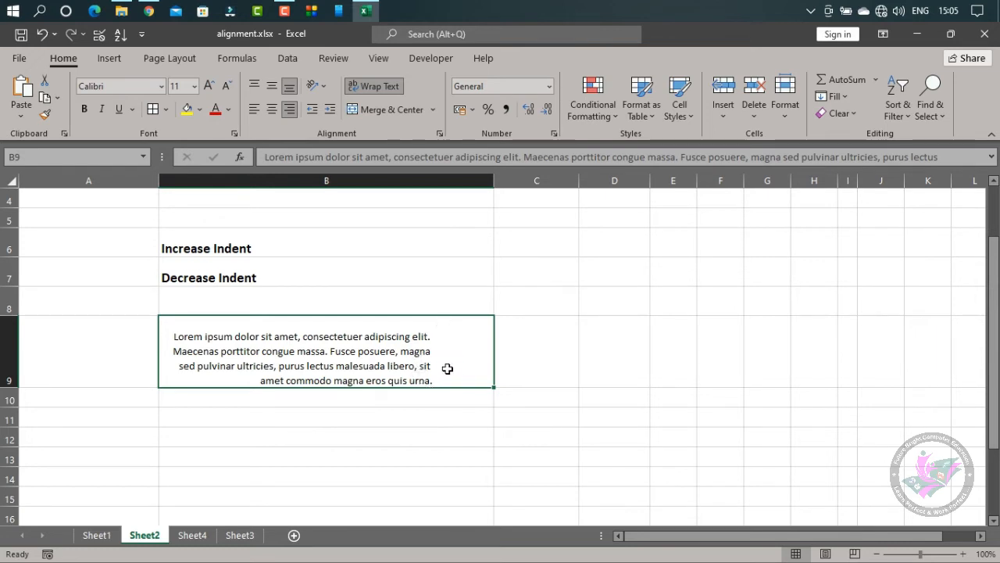
{"action": "left_click", "coordinate": [253, 111]}
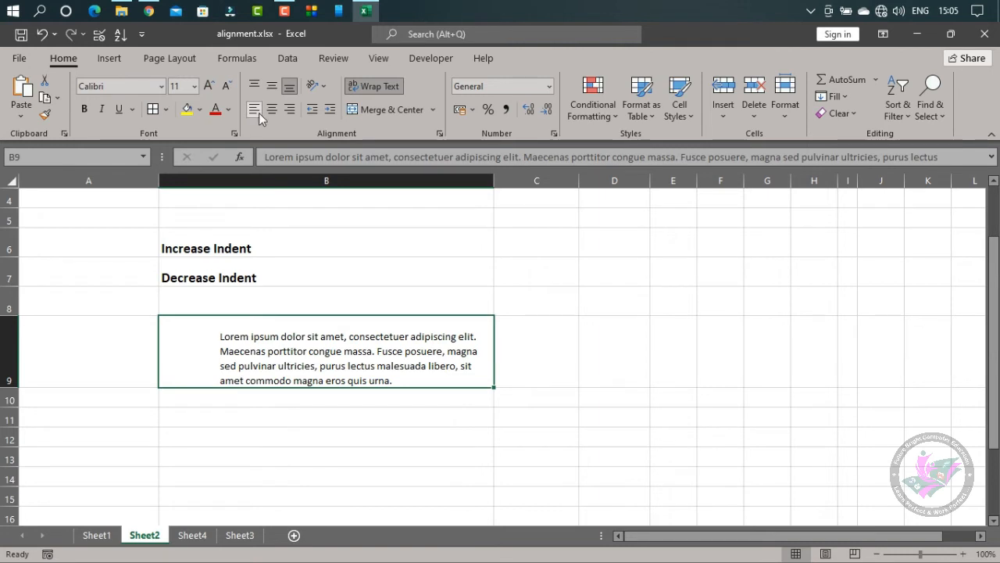
{"action": "left_click", "coordinate": [290, 109]}
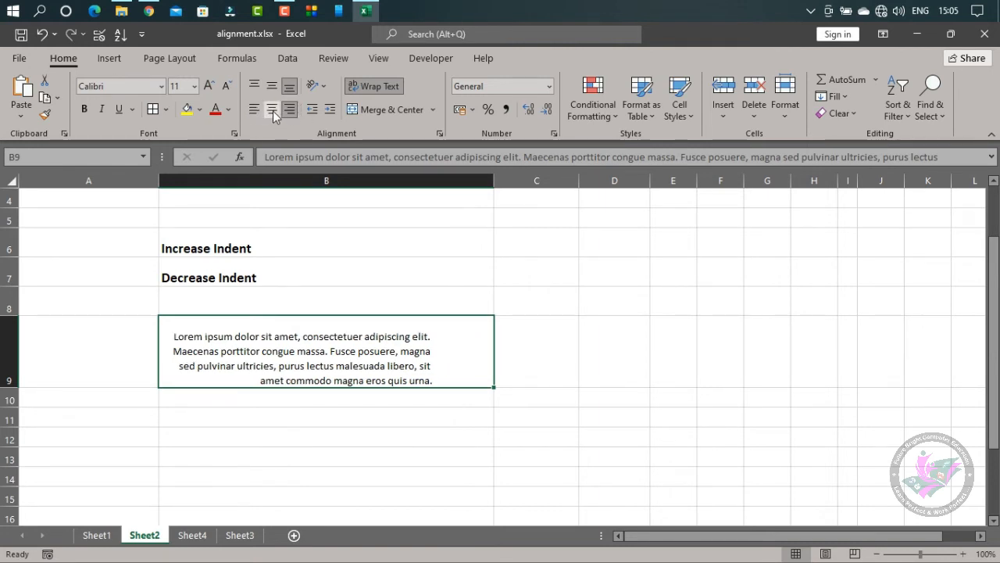
{"action": "left_click", "coordinate": [253, 111]}
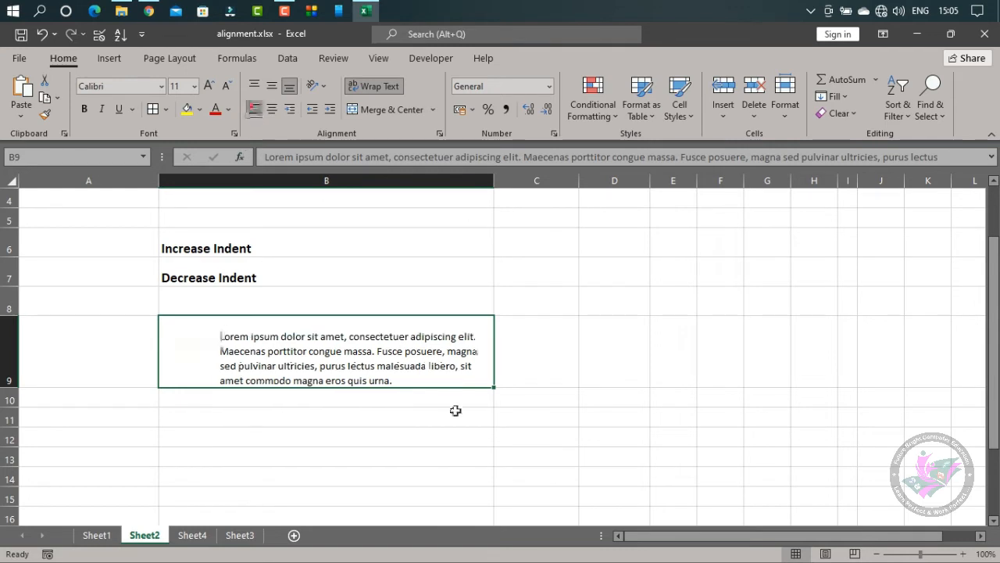
{"action": "left_click", "coordinate": [290, 110]}
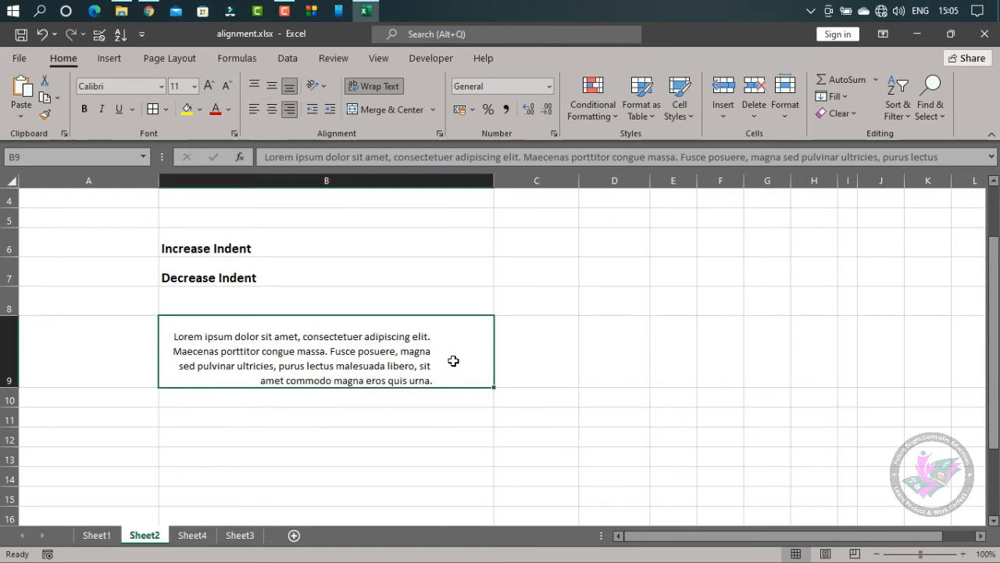
Decrease the indent of the paragraph in B9 by five levels and align its text to the right
{"action": "left_click", "coordinate": [311, 111]}
{"action": "left_click", "coordinate": [311, 111]}
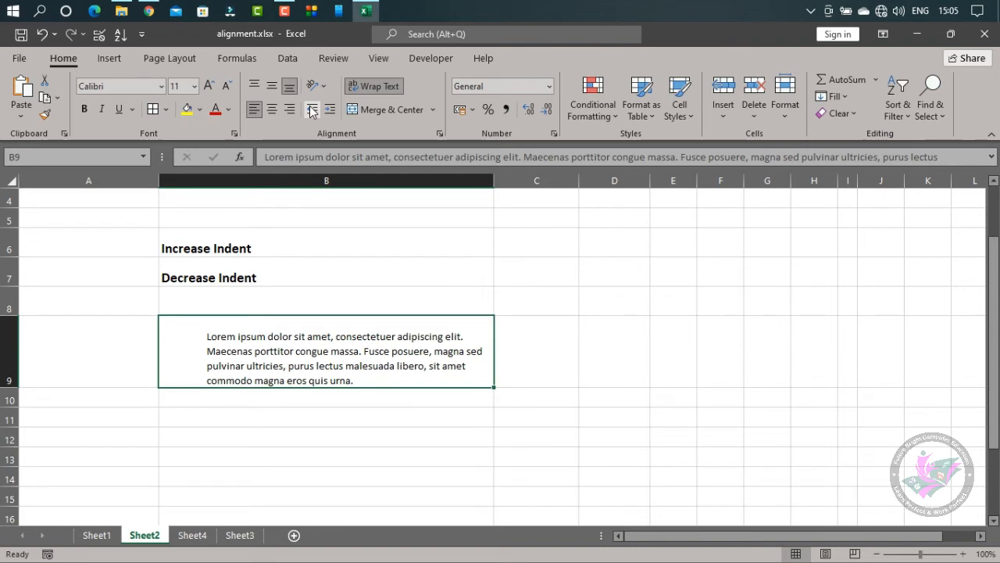
{"action": "left_click", "coordinate": [311, 111]}
{"action": "left_click", "coordinate": [311, 111]}
{"action": "left_click", "coordinate": [311, 111]}
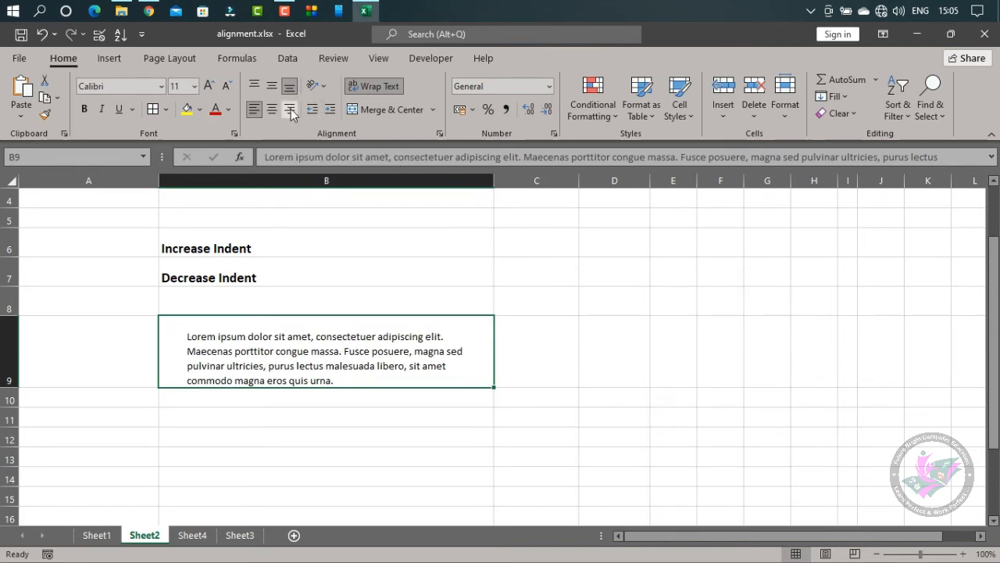
{"action": "left_click", "coordinate": [291, 109]}
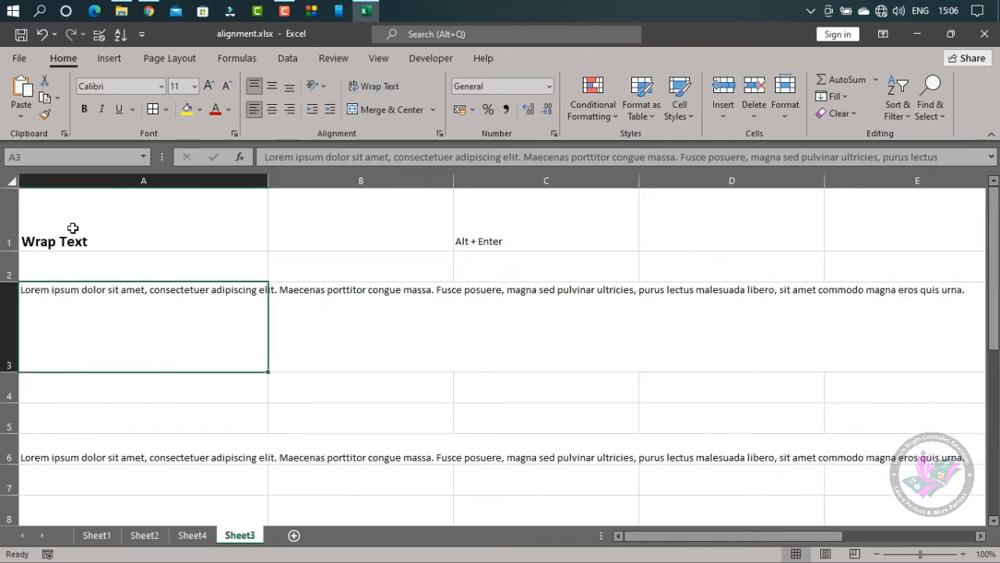
On Sheet3, top-align the Wrap Text heading in A1 and reduce the height of row 1
{"action": "left_click", "coordinate": [73, 223]}
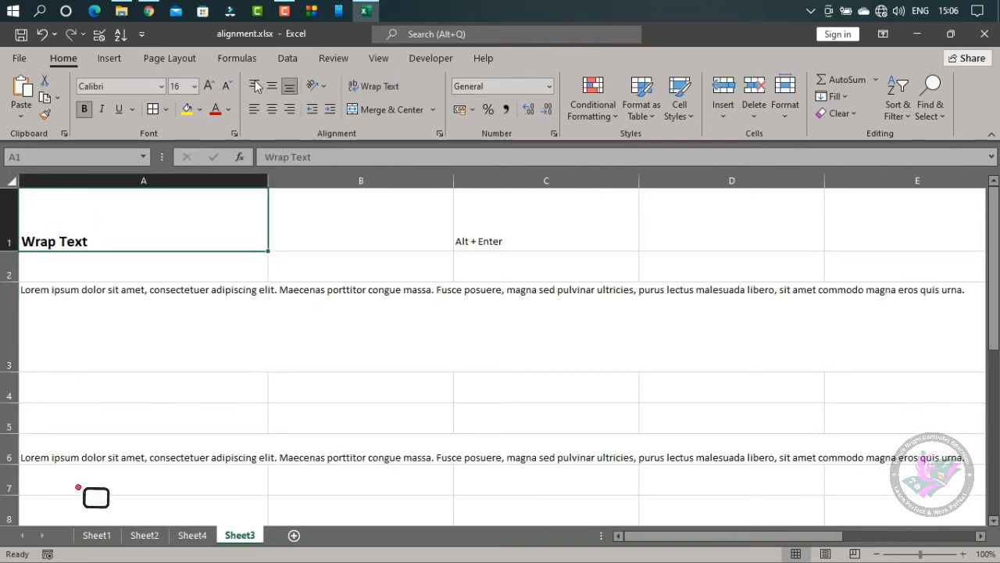
{"action": "left_click", "coordinate": [256, 86]}
{"action": "left_click", "coordinate": [117, 297]}
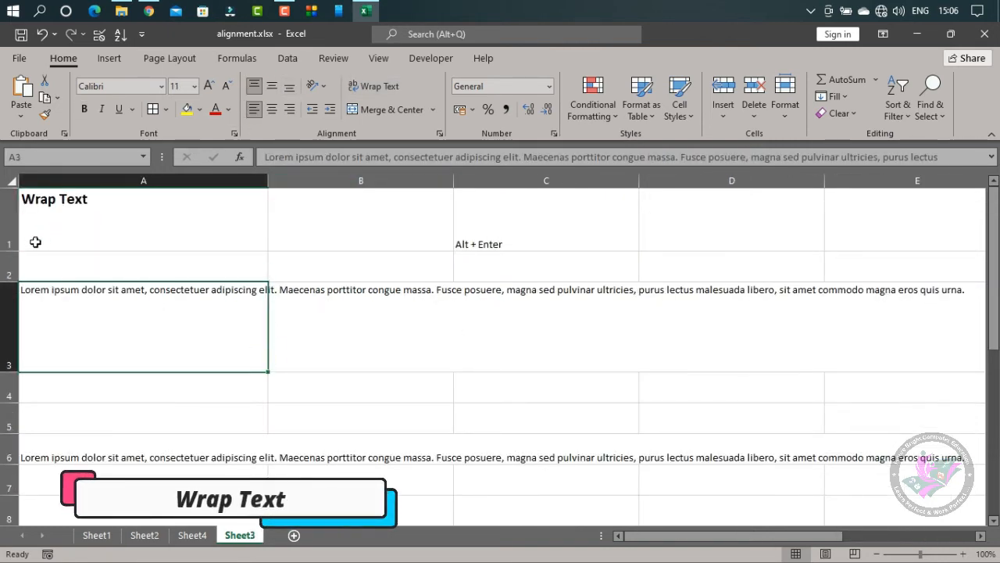
{"action": "left_click_drag", "start_coordinate": [8, 251], "coordinate": [8, 235]}
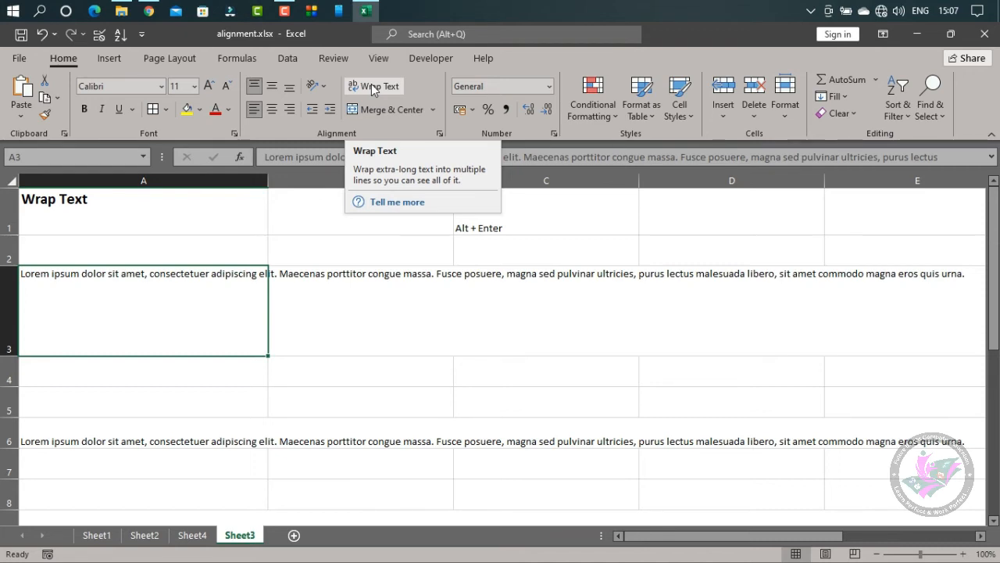
Enter "khdkfha f" in B3 beside the overflowing text of A3 and clear B3 again
{"action": "left_click", "coordinate": [294, 306]}
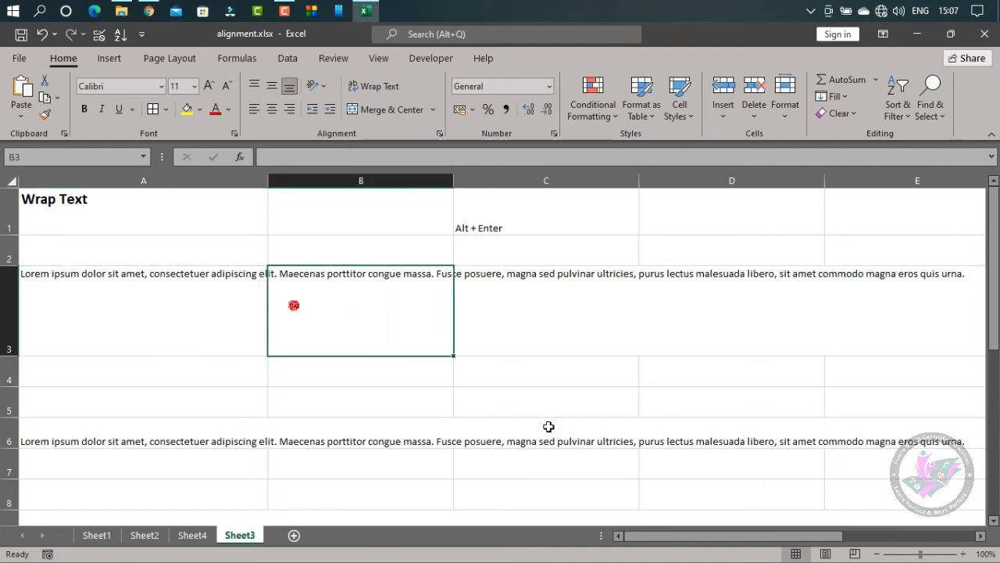
{"action": "type", "text": "khdkfha f"}
{"action": "key", "text": "Return"}
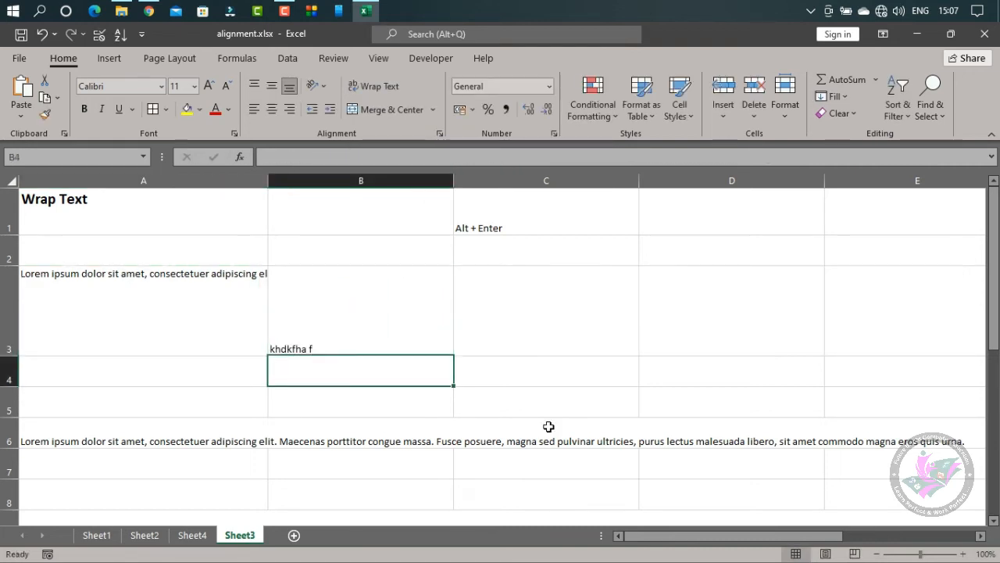
{"action": "key", "text": "Up"}
{"action": "key", "text": "Left"}
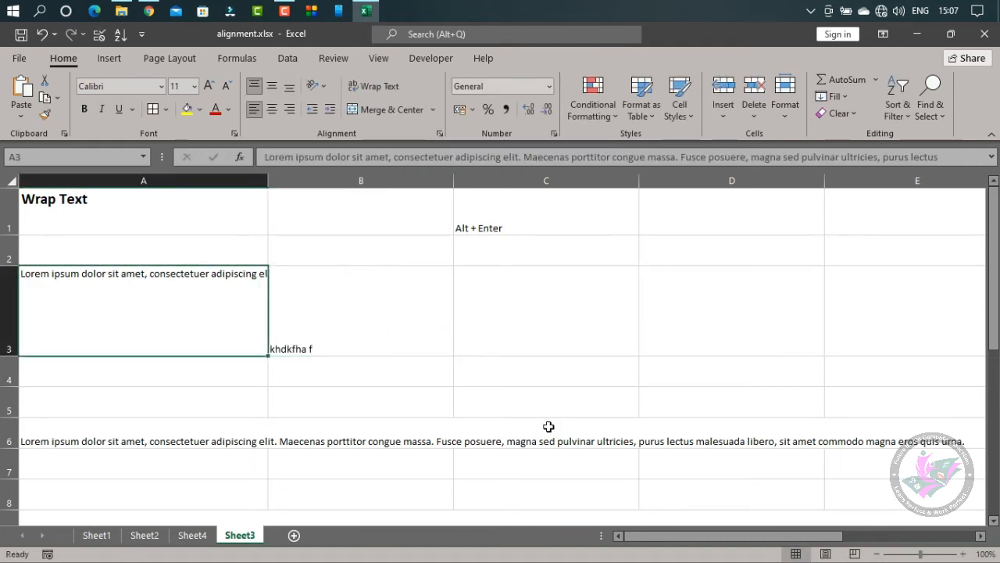
{"action": "key", "text": "Right"}
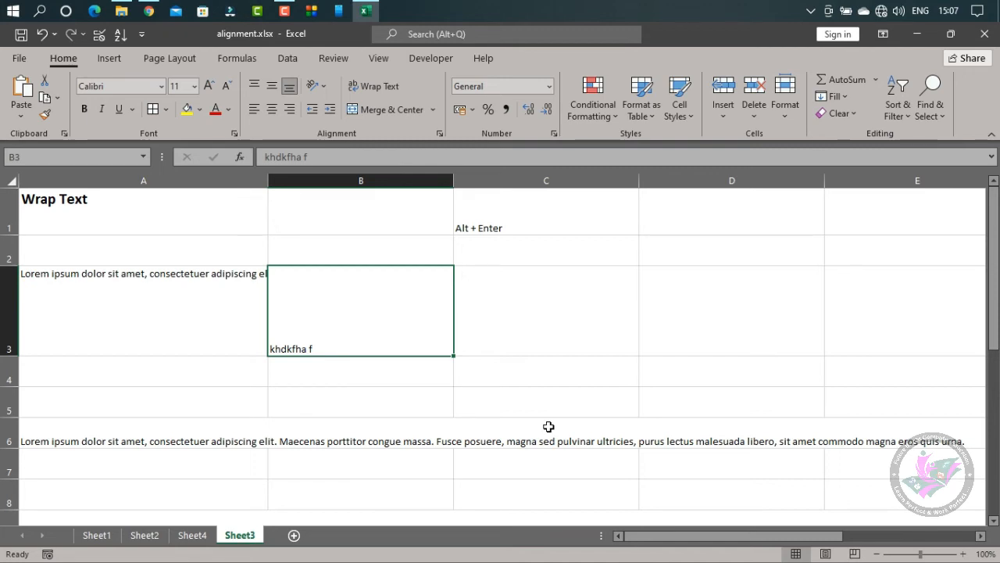
{"action": "key", "text": "Delete"}
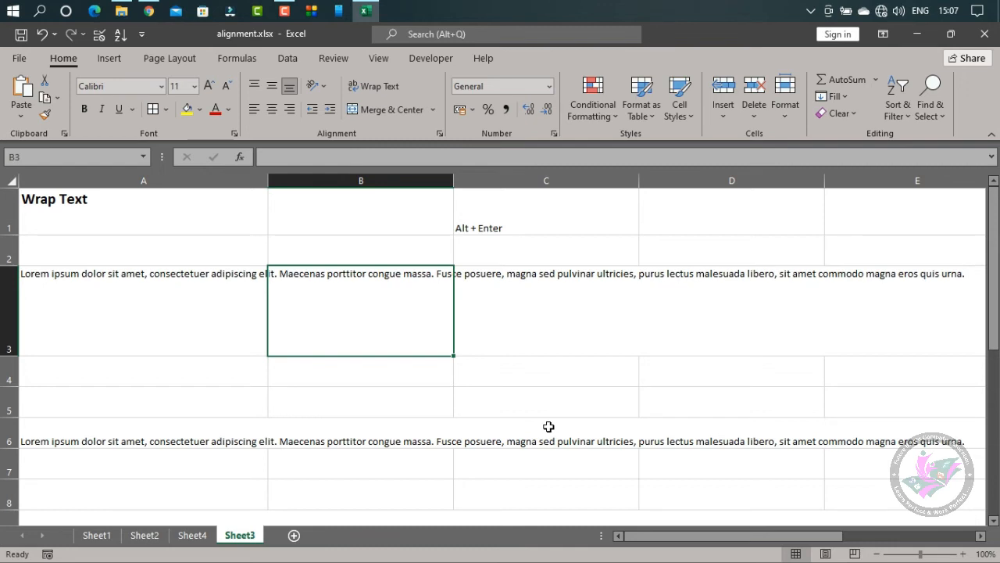
Enter the sample text "hkhkjh" in B3 so that it cuts off the long text in A3
{"action": "type", "text": "hkhkjh"}
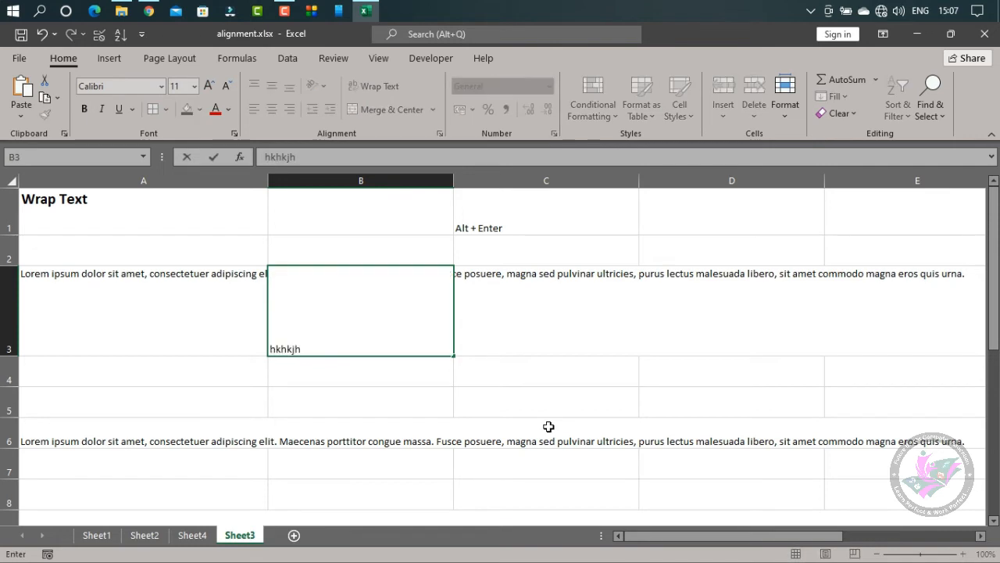
{"action": "key", "text": "Return"}
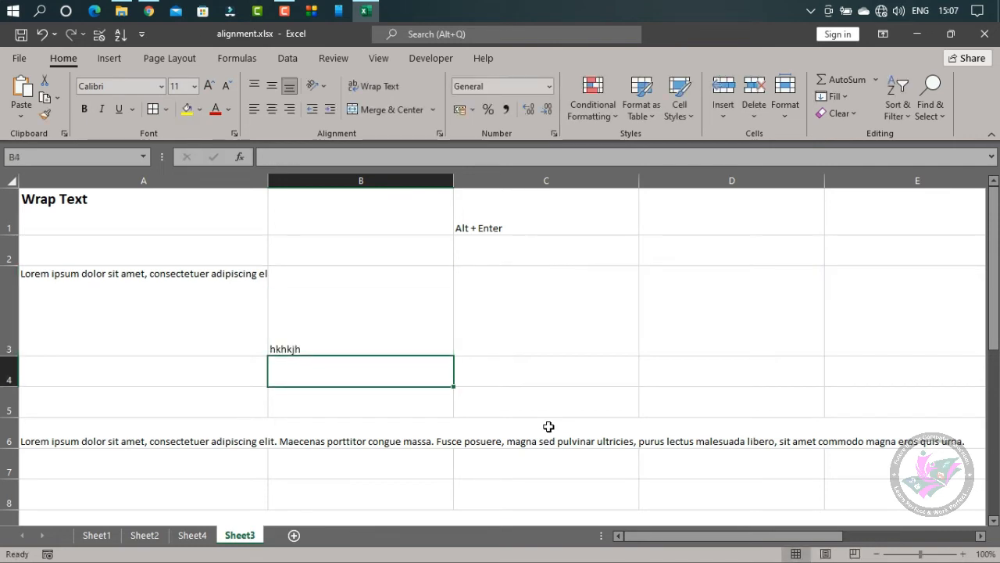
{"action": "key", "text": "Up"}
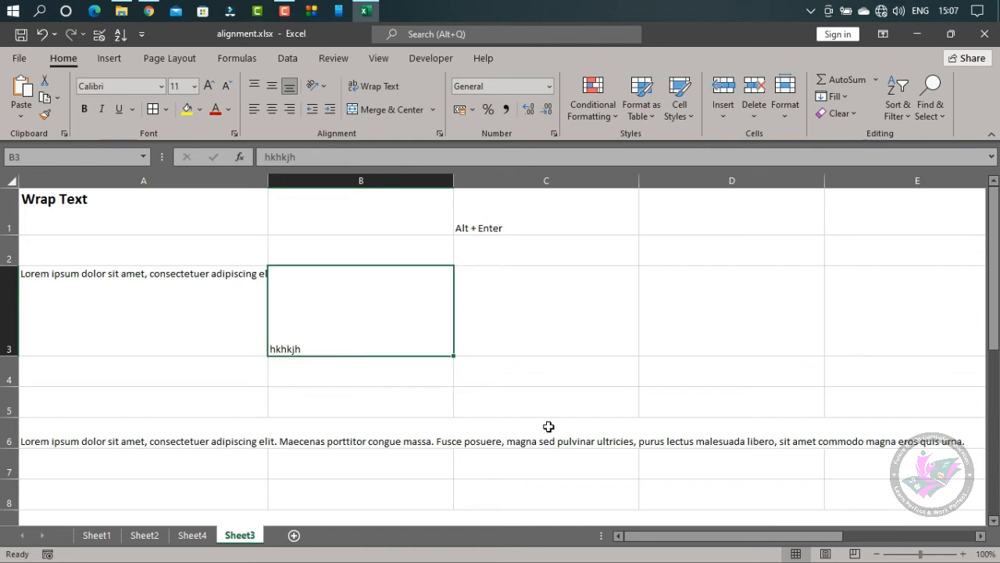
Wrap the Lorem ipsum text in A3 and auto-fit the height of row 3 to the wrapped paragraph
{"action": "key", "text": "Left"}
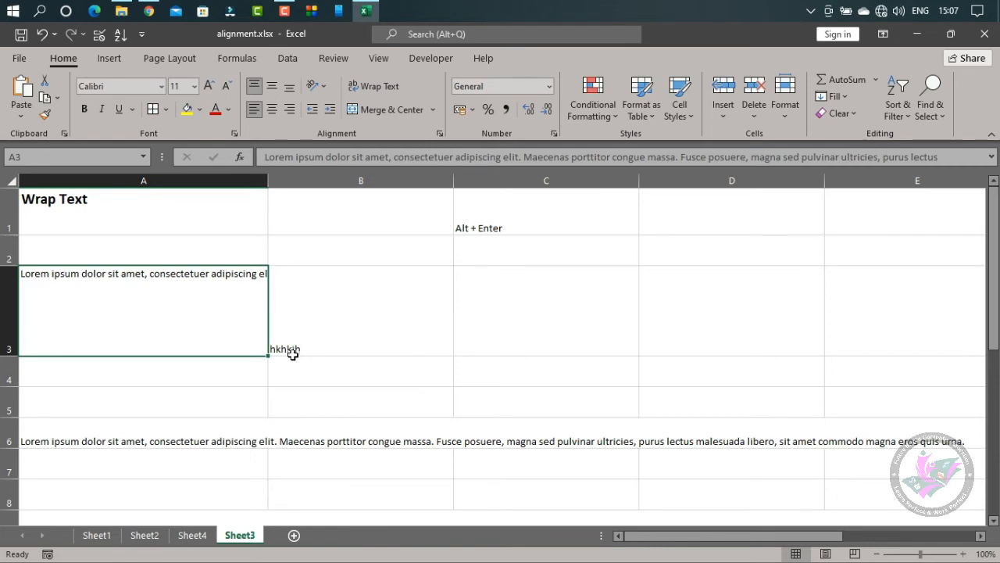
{"action": "left_click", "coordinate": [375, 90]}
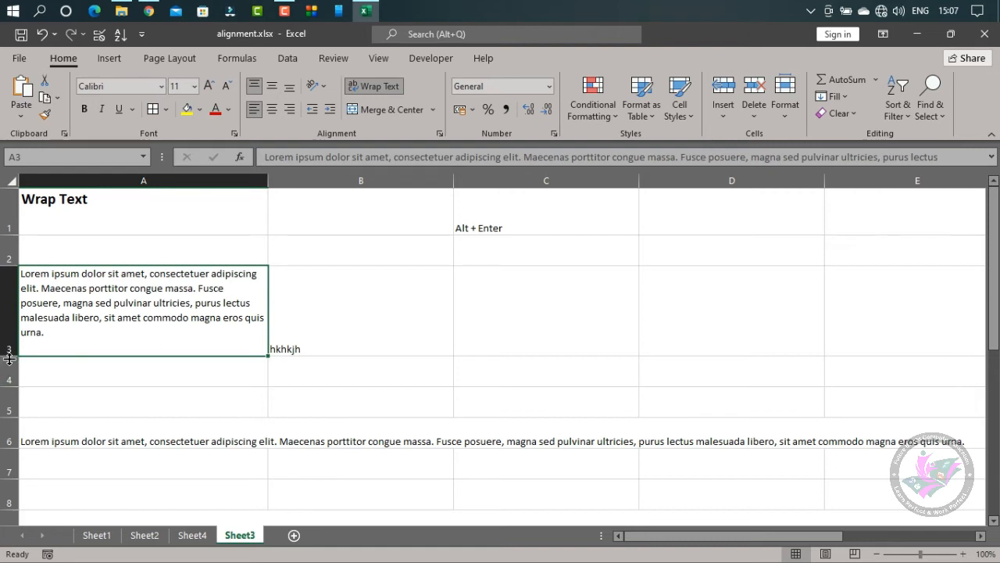
{"action": "left_click_drag", "start_coordinate": [9, 358], "coordinate": [9, 307]}
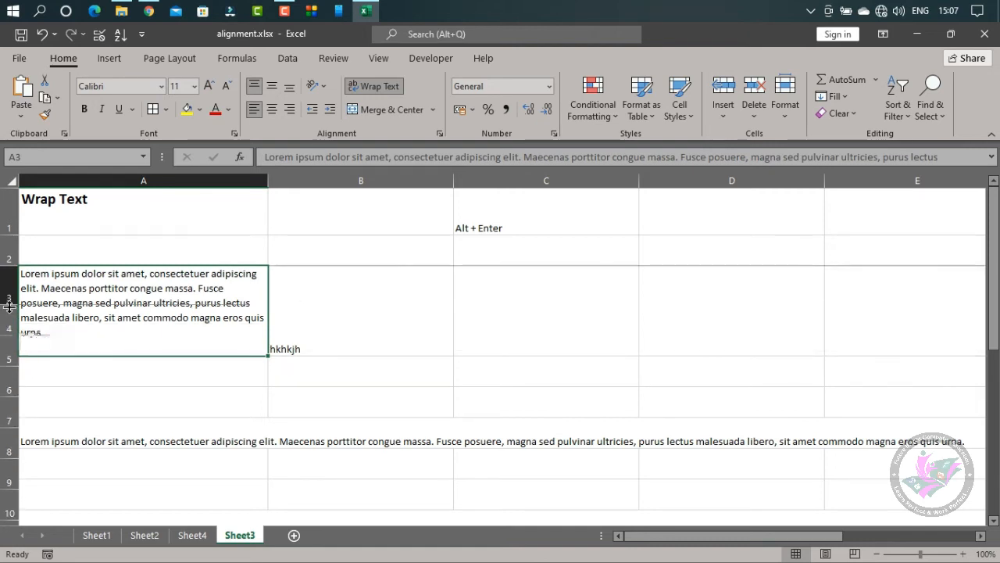
{"action": "double_click", "coordinate": [8, 306]}
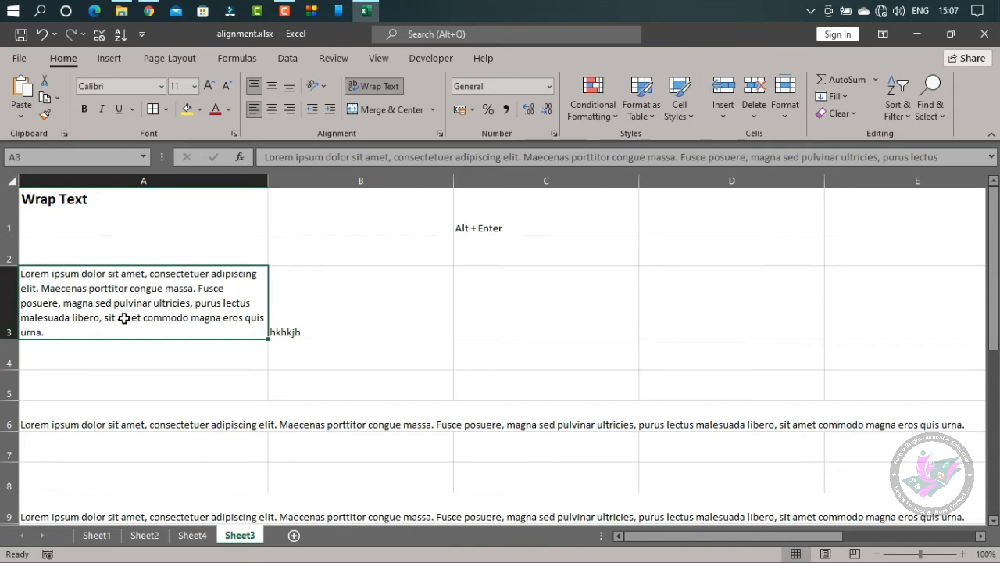
Narrow column A, try auto-fitting its width and undo that, and widen it until the text in A3 wraps onto four lines
{"action": "left_click_drag", "start_coordinate": [268, 181], "coordinate": [150, 195]}
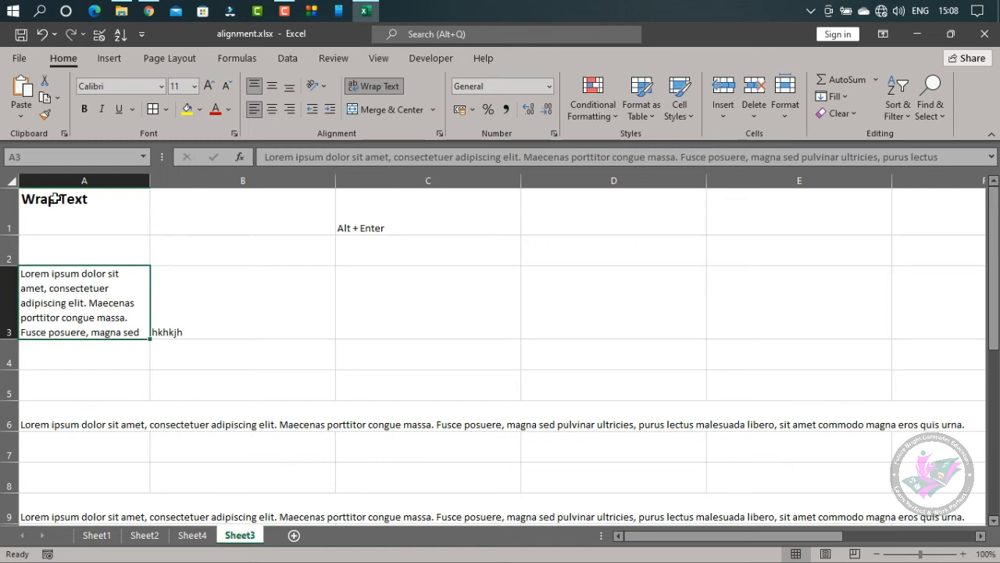
{"action": "double_click", "coordinate": [150, 181]}
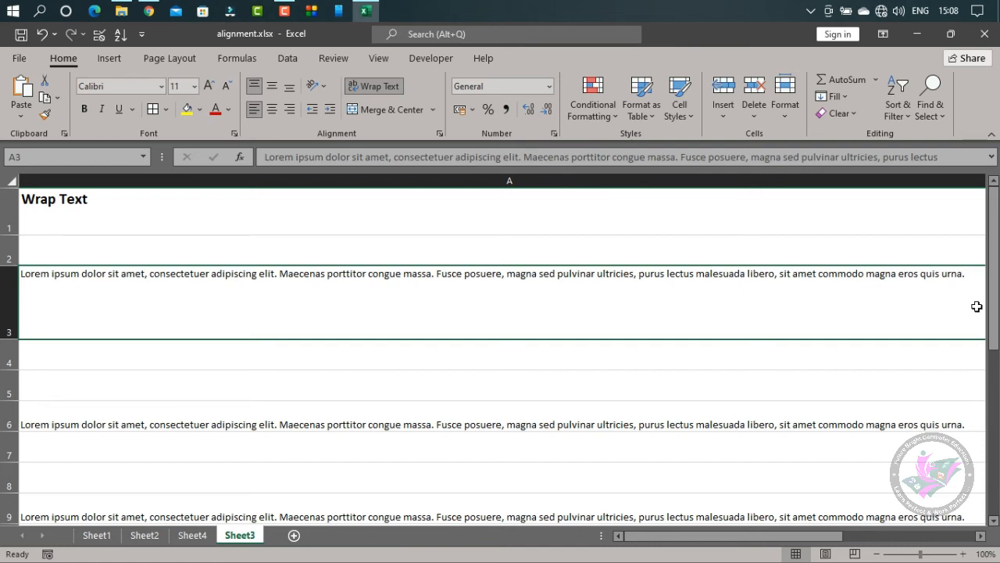
{"action": "key", "text": "ctrl+z"}
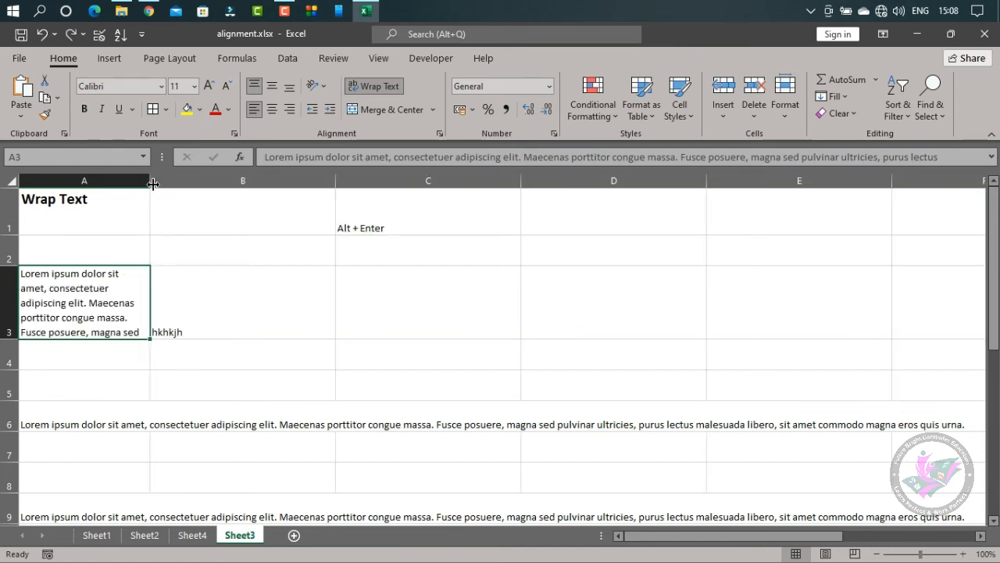
{"action": "left_click_drag", "start_coordinate": [153, 183], "coordinate": [284, 181]}
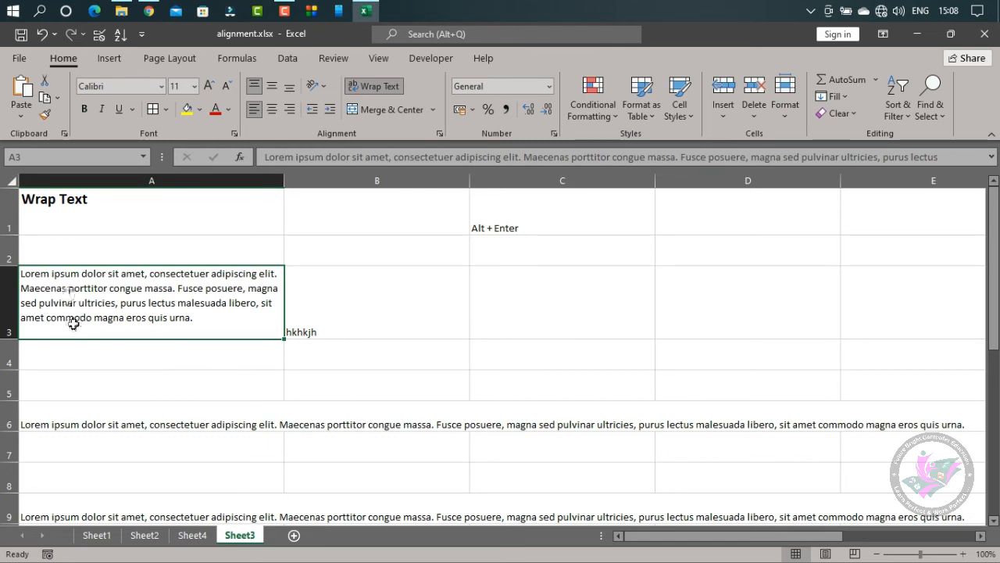
Enter "First line" and "Second line" in C3 as two lines separated by a manual line break
{"action": "double_click", "coordinate": [493, 278]}
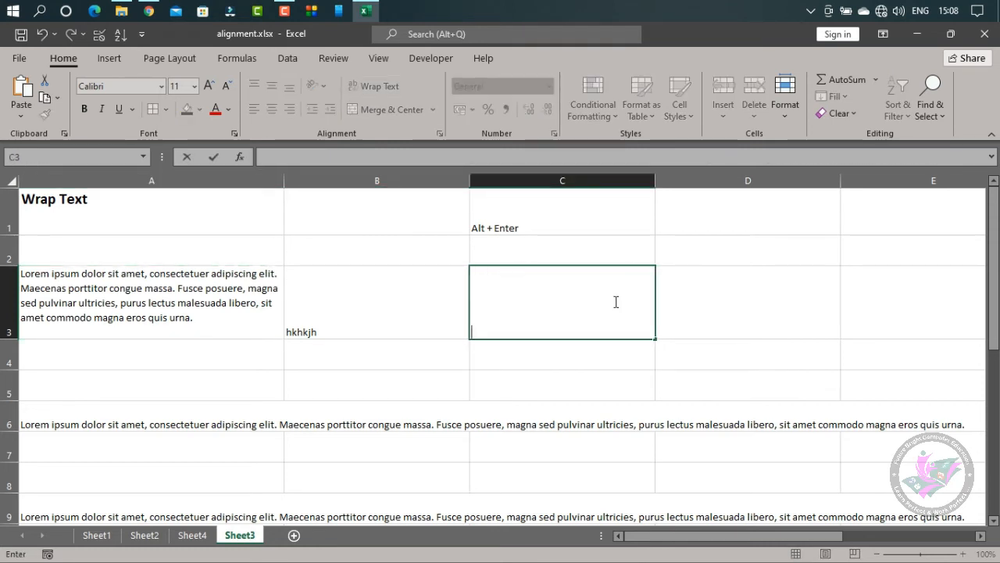
{"action": "type", "text": "First line"}
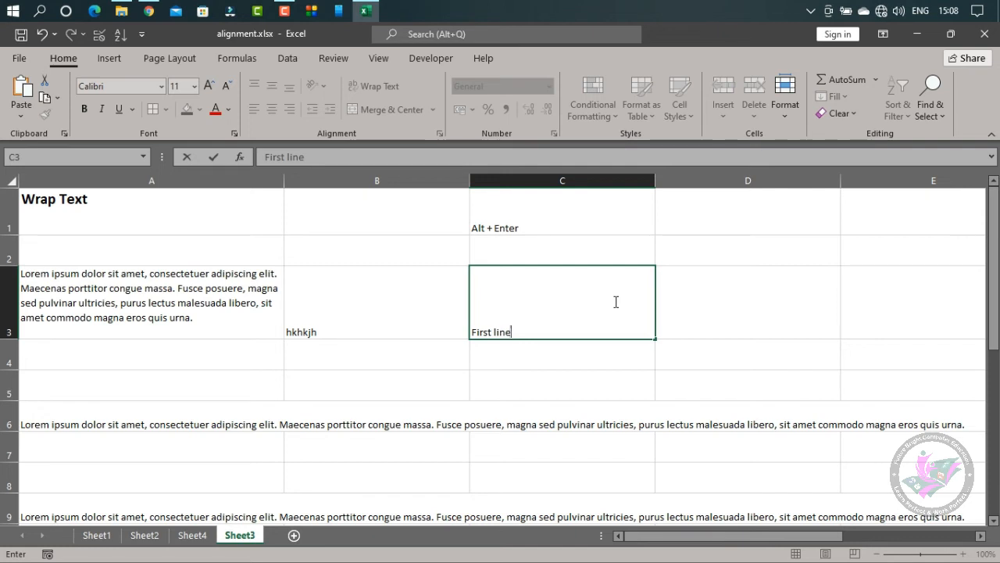
{"action": "key", "text": "alt+Return"}
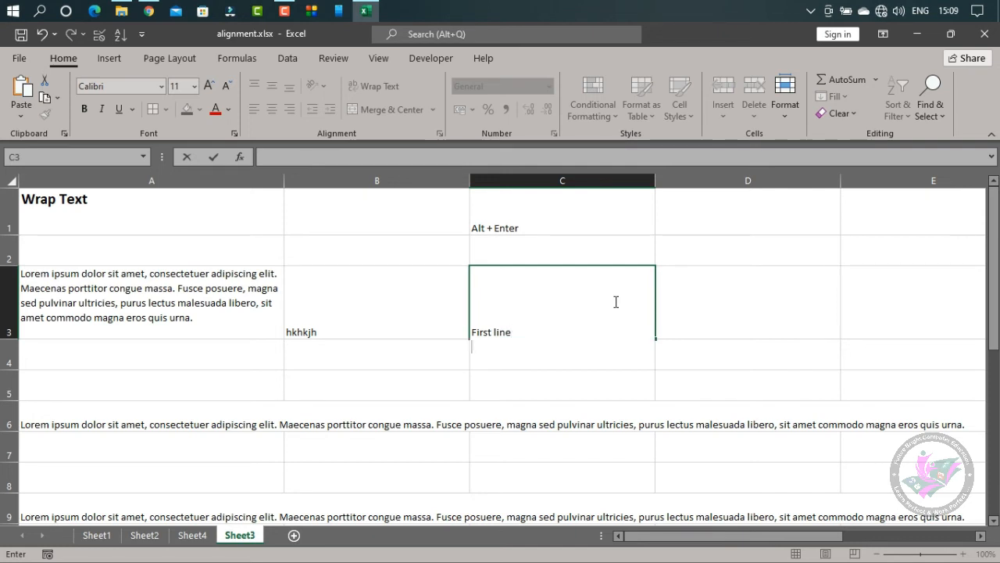
{"action": "key", "text": "alt"}
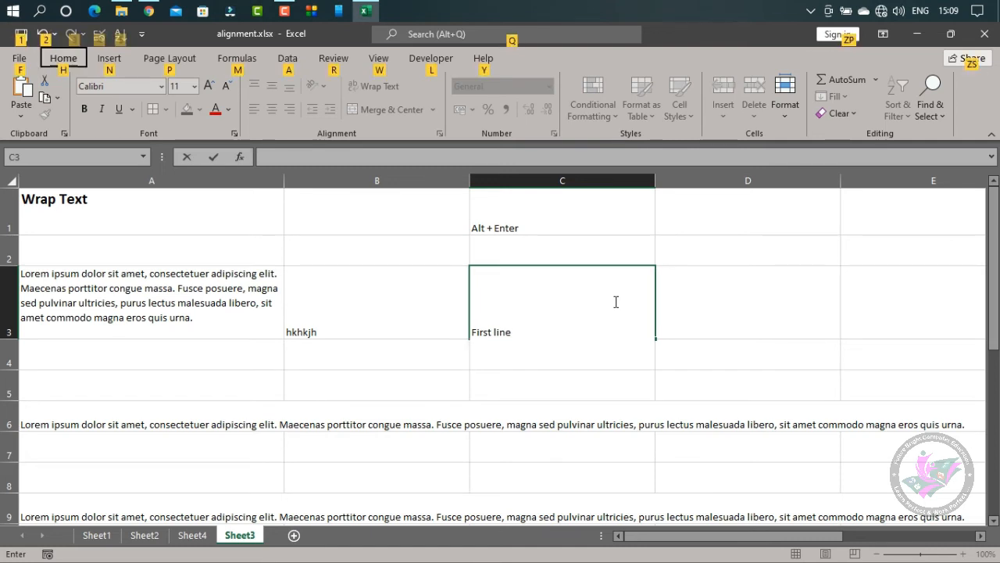
{"action": "left_click", "coordinate": [518, 345]}
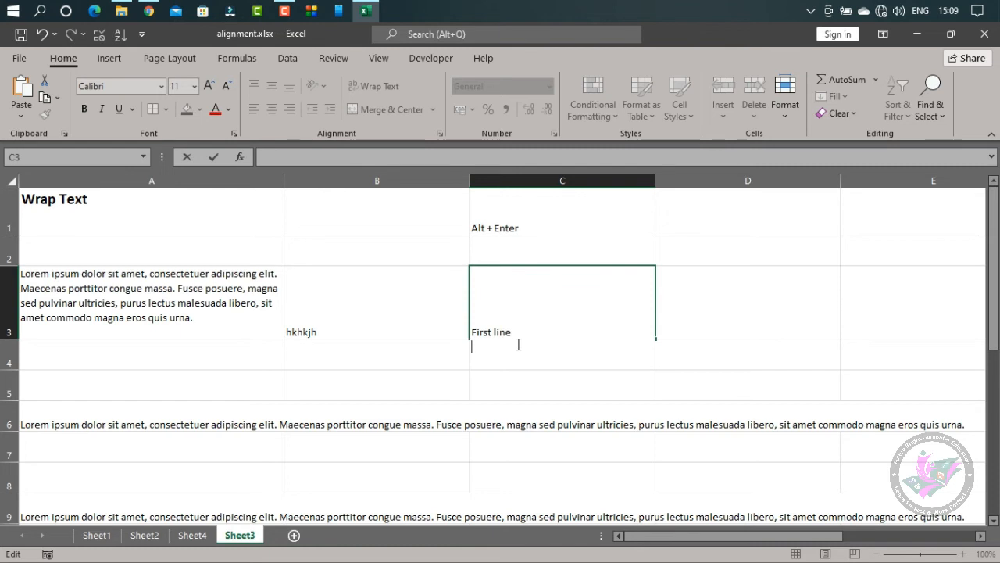
{"action": "type", "text": "Second line"}
{"action": "key", "text": "Return"}
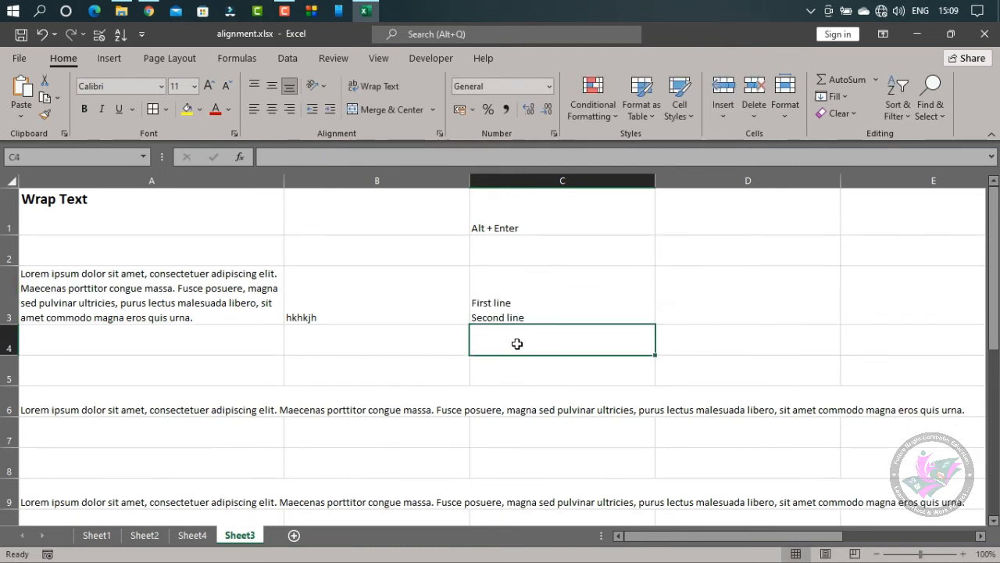
Compare the Wrap Text setting of the two-line cell C3 with that of the wrapped paragraph in A3
{"action": "key", "text": "Up"}
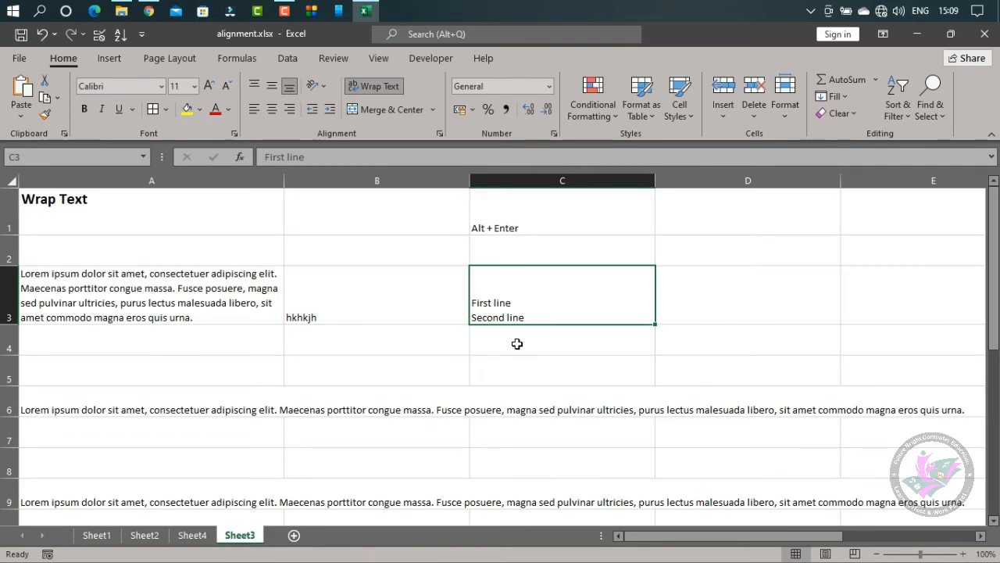
{"action": "key", "text": "Left"}
{"action": "key", "text": "Left"}
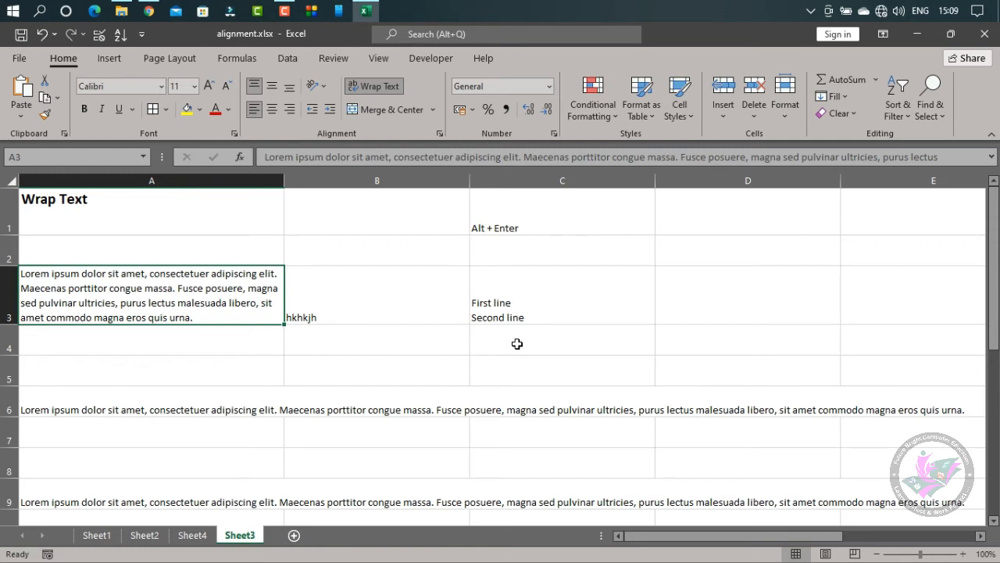
{"action": "key", "text": "Right"}
{"action": "key", "text": "Right"}
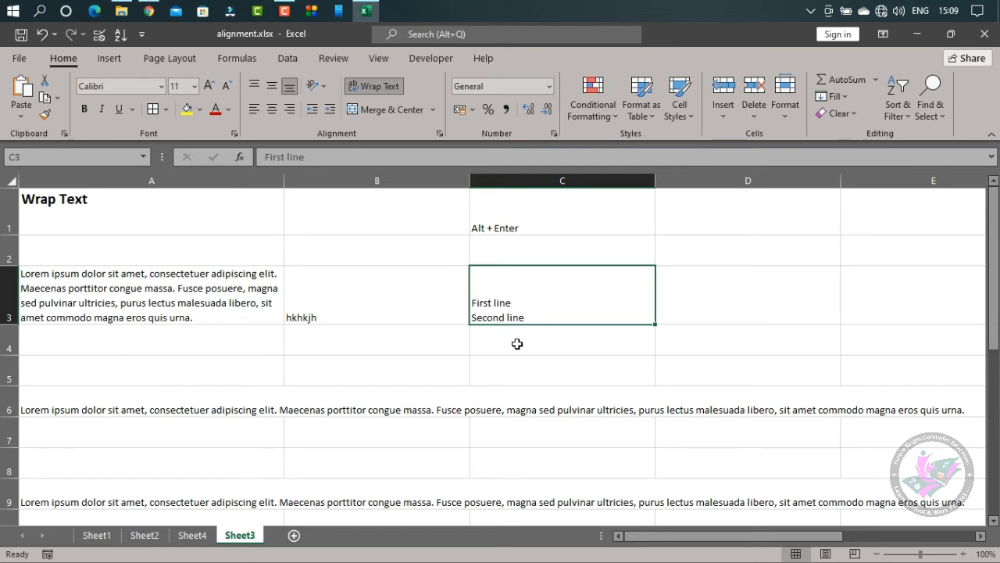
{"action": "left_click", "coordinate": [576, 361]}
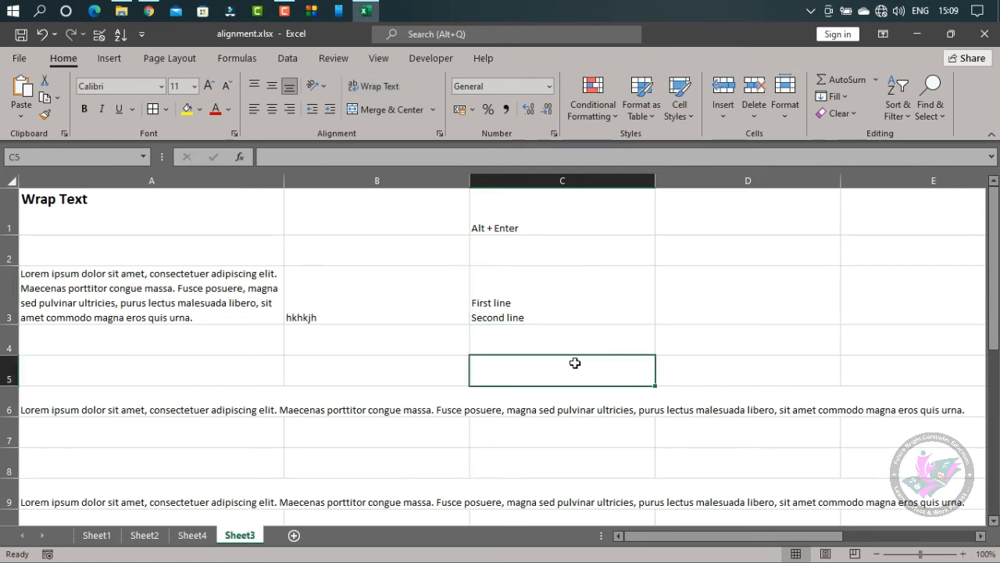
{"action": "left_click", "coordinate": [532, 292]}
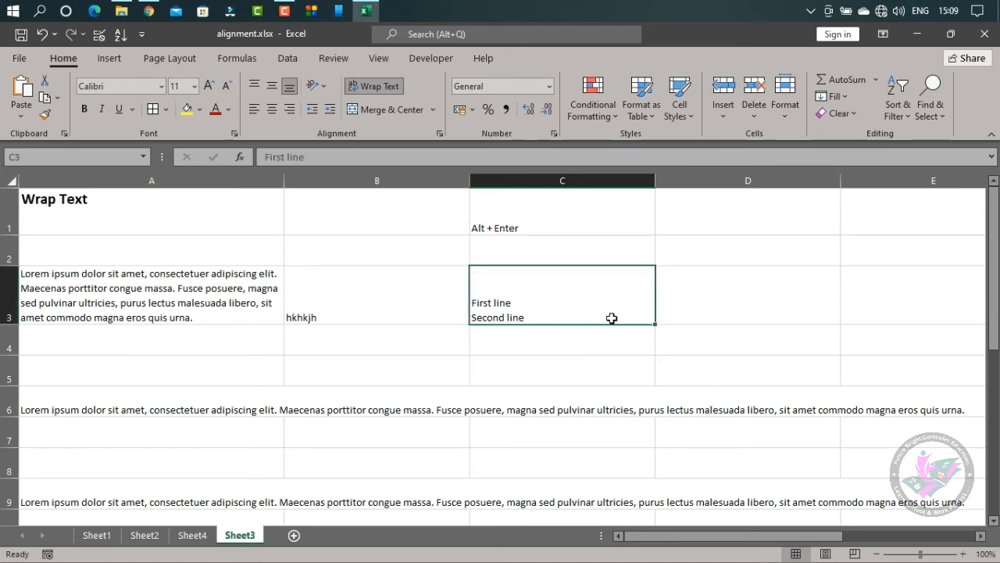
Switch to Sheet4 and review the available cell merging options for the words in C3:F3
{"action": "left_click", "coordinate": [193, 533]}
{"action": "left_click", "coordinate": [437, 109]}
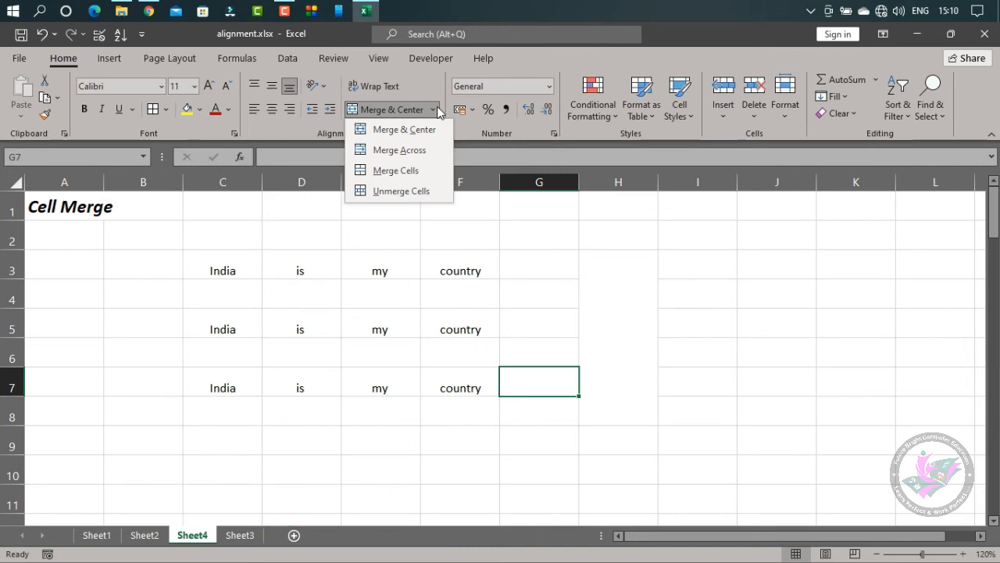
{"action": "left_click", "coordinate": [640, 330]}
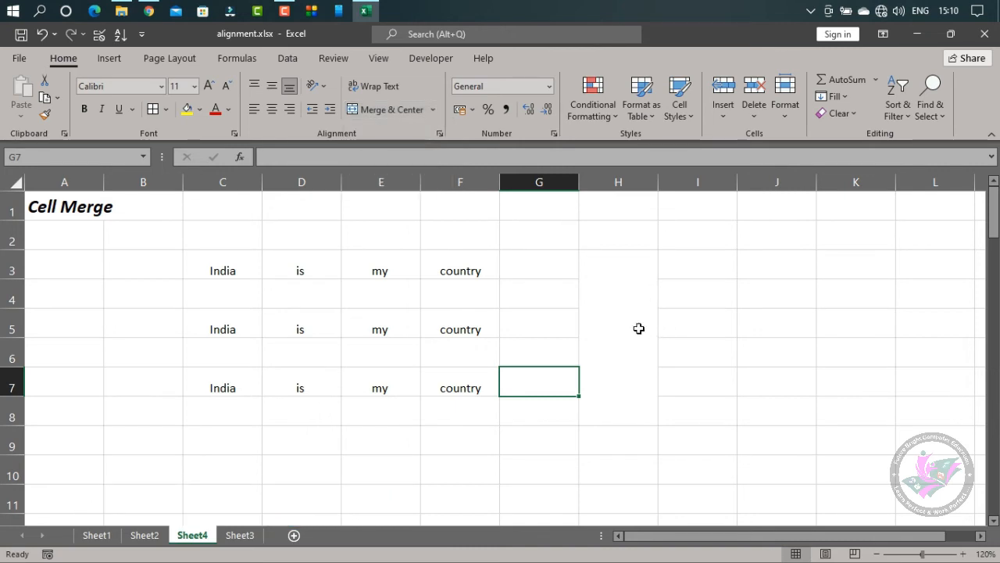
{"action": "left_click", "coordinate": [220, 268]}
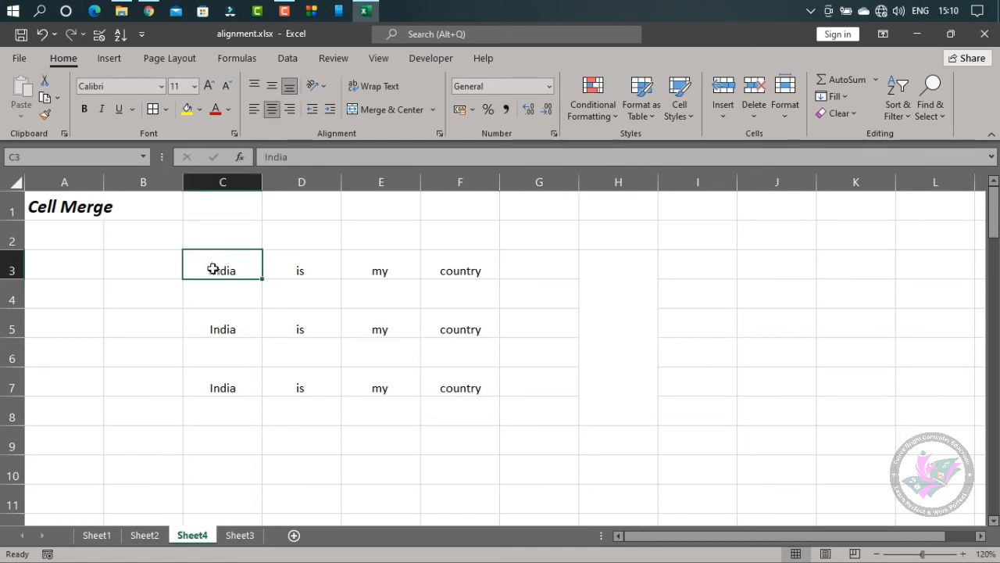
{"action": "left_click_drag", "start_coordinate": [212, 268], "coordinate": [290, 266]}
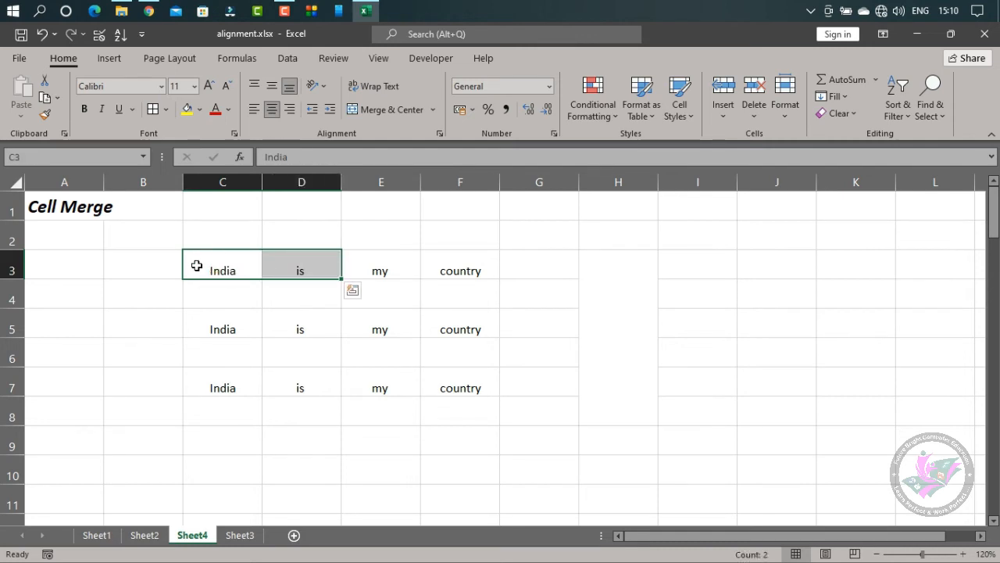
{"action": "left_click_drag", "start_coordinate": [197, 265], "coordinate": [442, 266]}
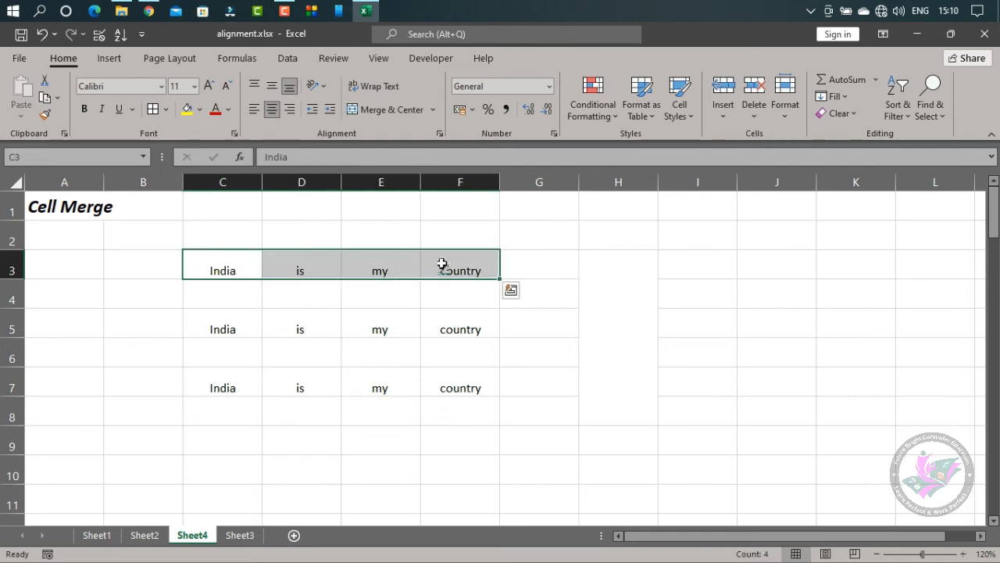
{"action": "left_click", "coordinate": [434, 109]}
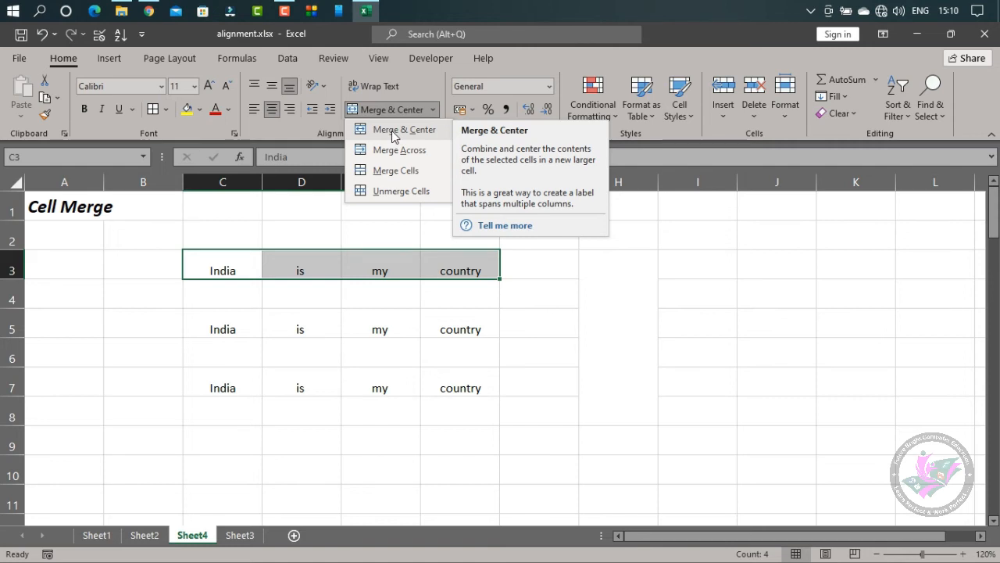
{"action": "left_click", "coordinate": [542, 267]}
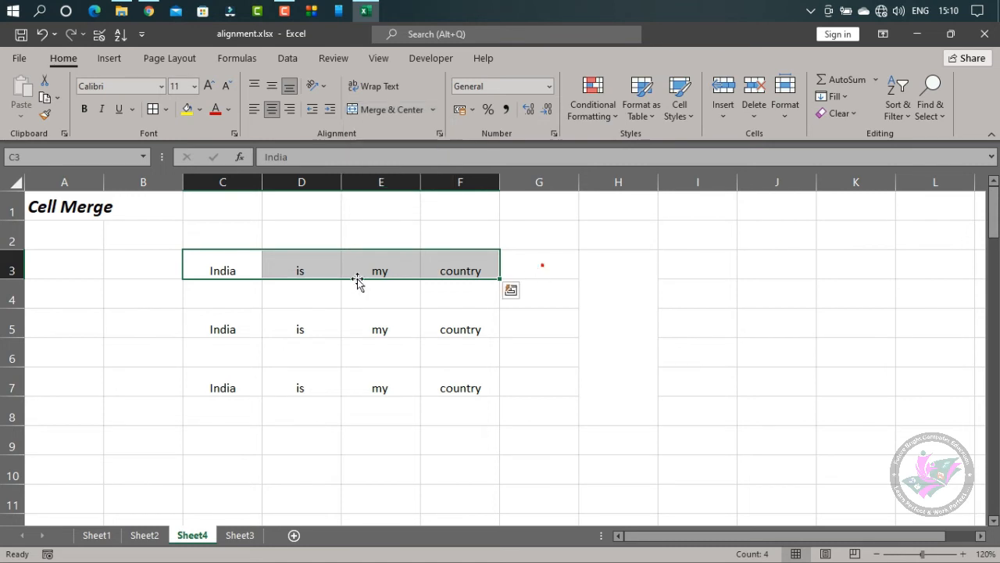
Merge and center C3:F3, accepting that only the upper-left value is kept
{"action": "left_click", "coordinate": [214, 242]}
{"action": "left_click_drag", "start_coordinate": [307, 242], "coordinate": [461, 244]}
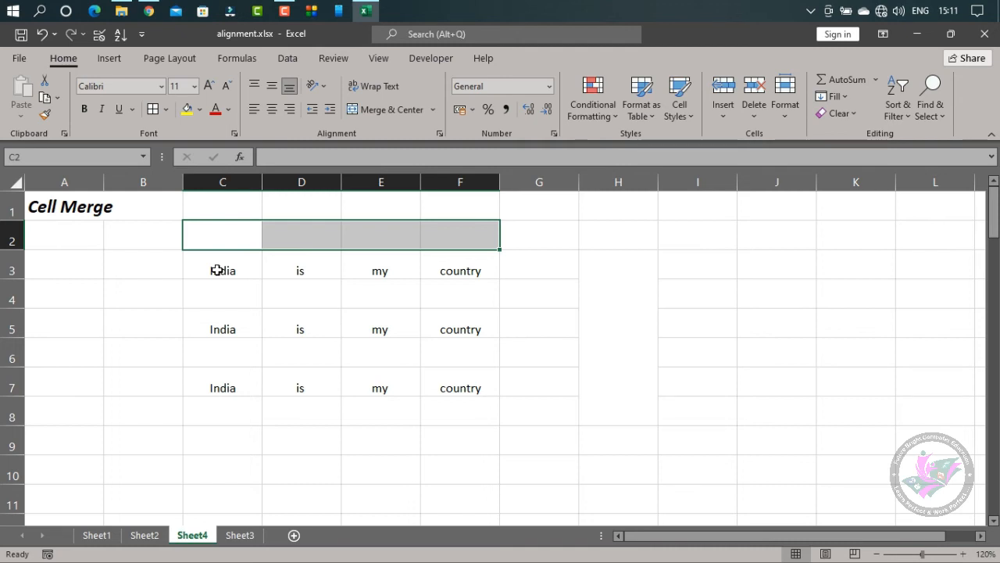
{"action": "left_click_drag", "start_coordinate": [217, 270], "coordinate": [469, 271]}
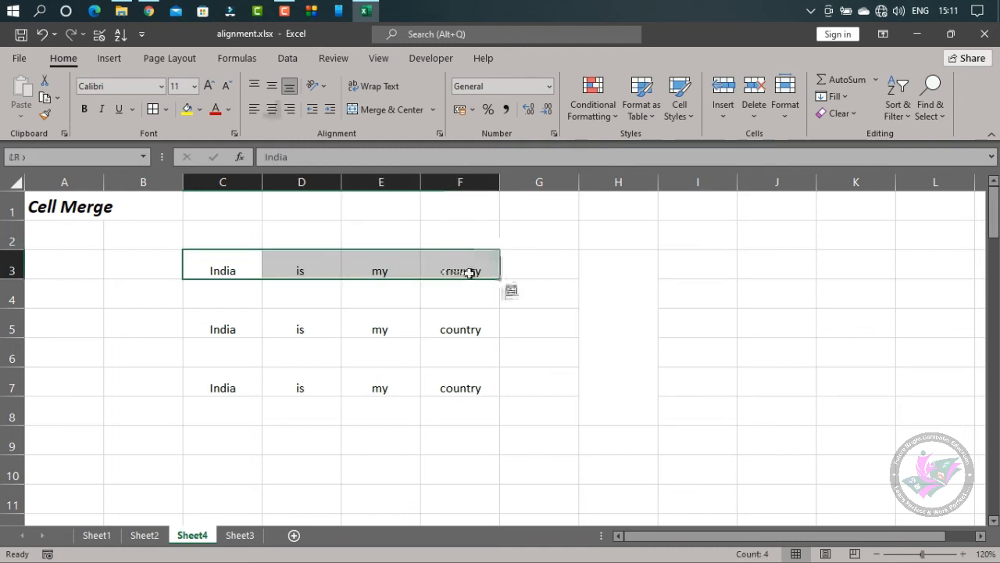
{"action": "left_click", "coordinate": [433, 110]}
{"action": "left_click", "coordinate": [411, 134]}
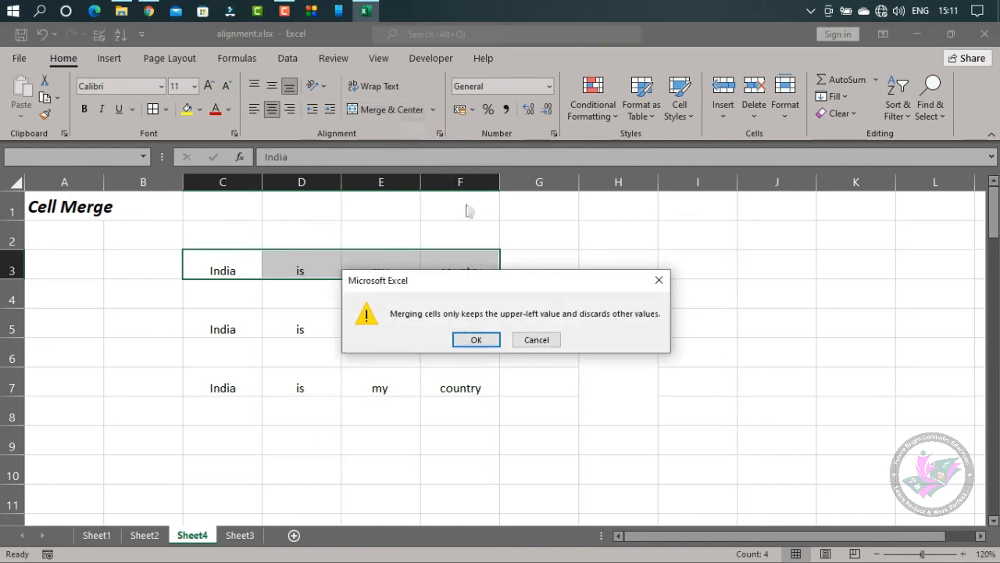
{"action": "left_click_drag", "start_coordinate": [531, 286], "coordinate": [736, 268]}
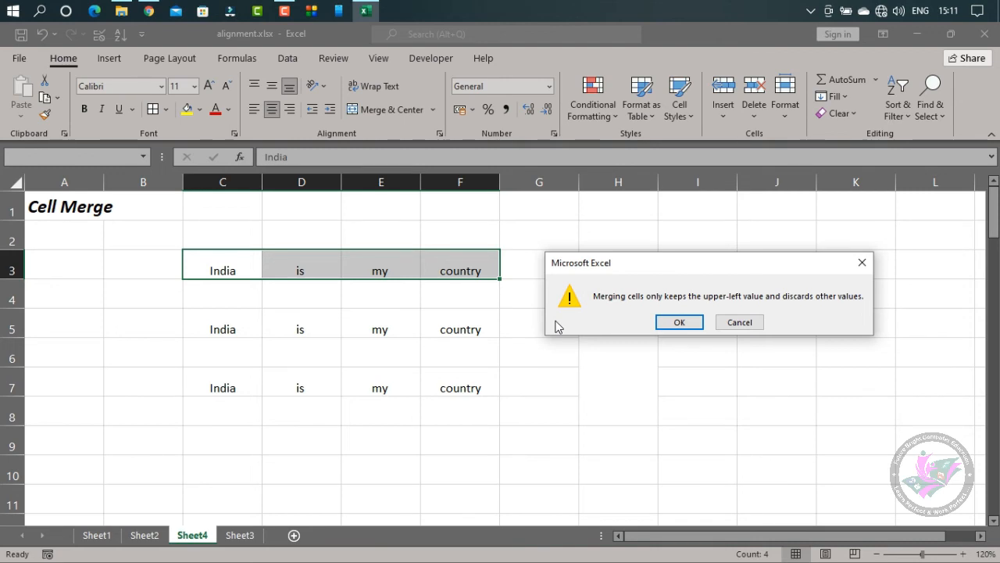
{"action": "left_click", "coordinate": [670, 321]}
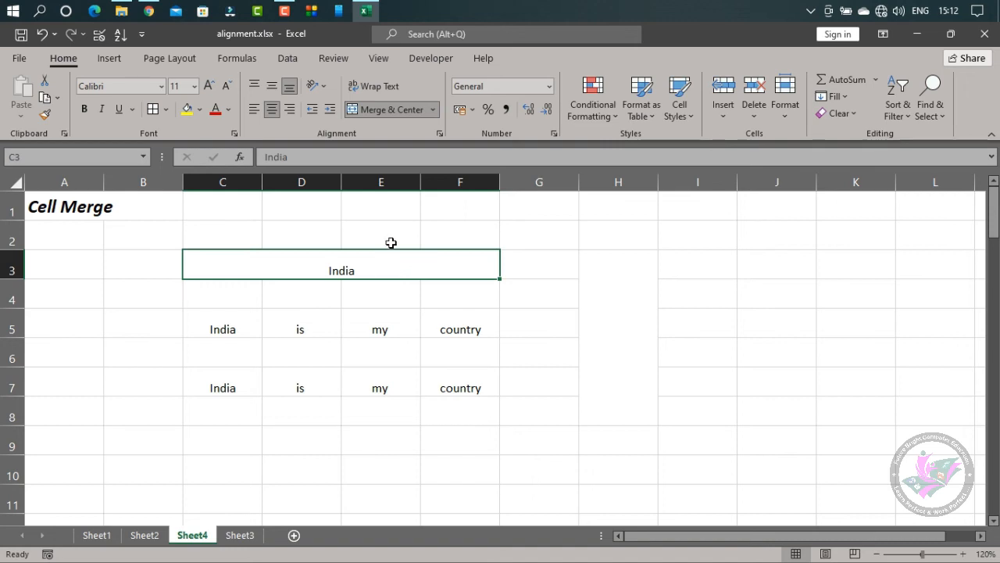
Try Merge Across on the centered words in C5:F5, accepting the loss of the other values, and undo it
{"action": "left_click", "coordinate": [434, 111]}
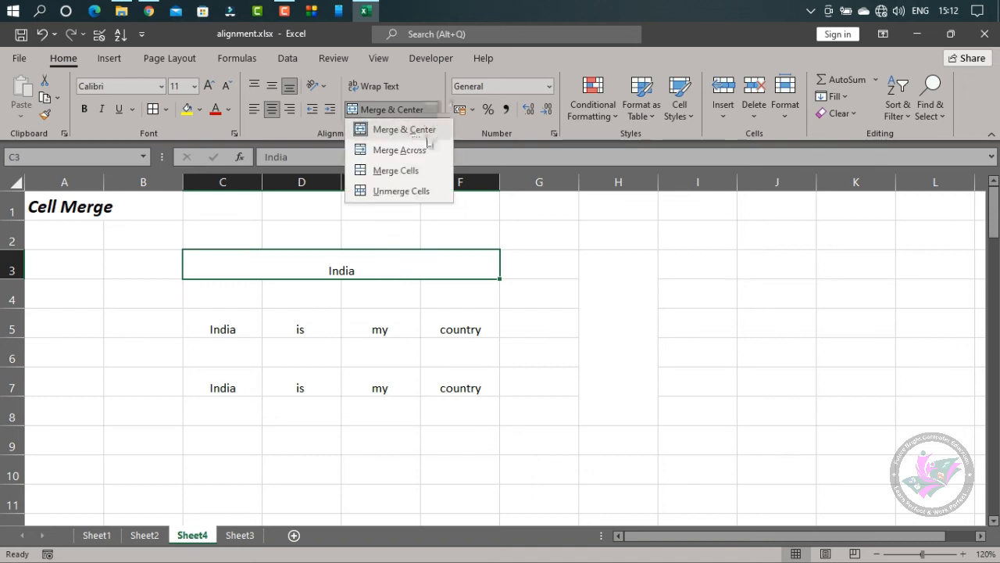
{"action": "left_click", "coordinate": [549, 326]}
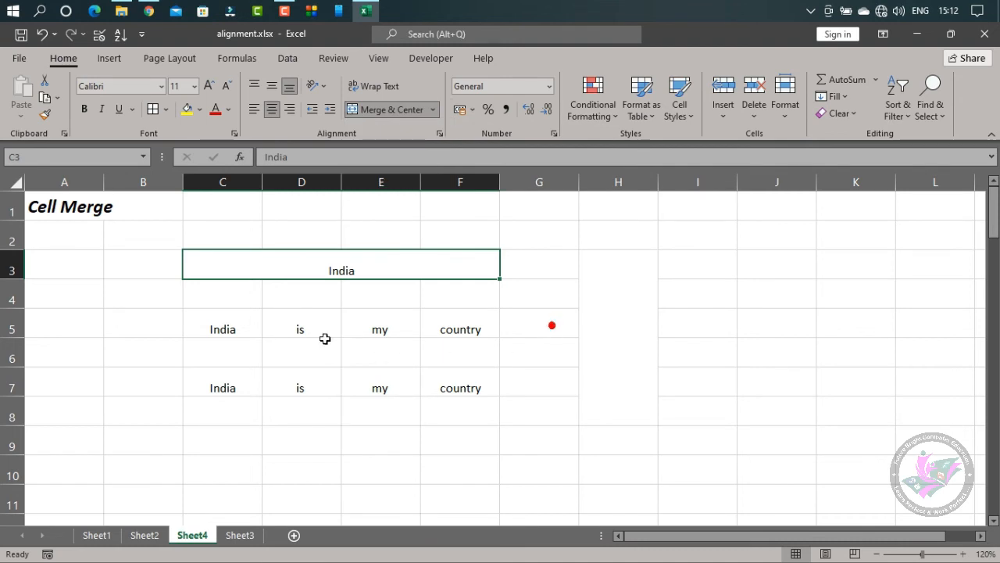
{"action": "left_click_drag", "start_coordinate": [221, 322], "coordinate": [469, 331]}
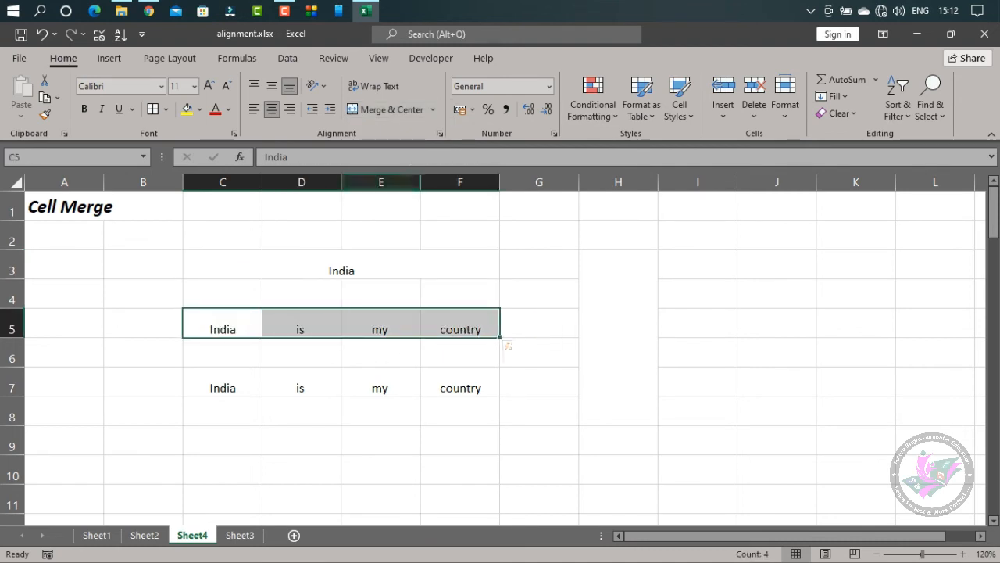
{"action": "left_click", "coordinate": [436, 110]}
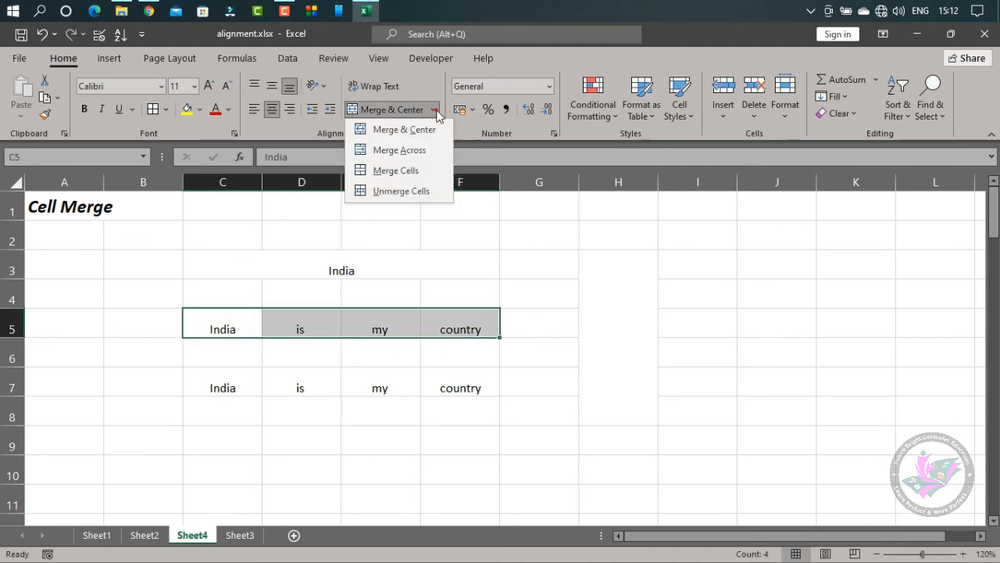
{"action": "left_click", "coordinate": [409, 150]}
{"action": "left_click_drag", "start_coordinate": [531, 290], "coordinate": [750, 305]}
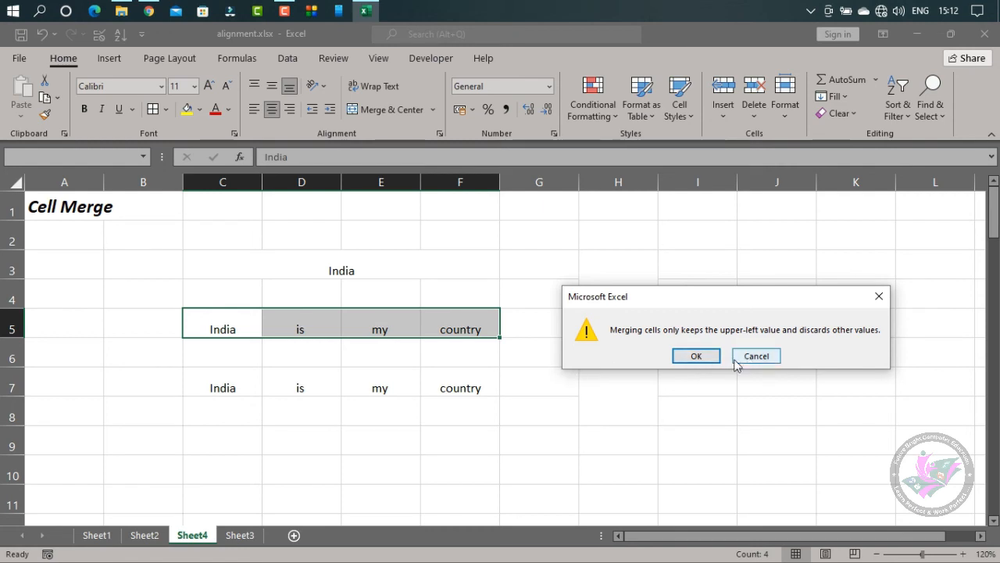
{"action": "left_click", "coordinate": [704, 356]}
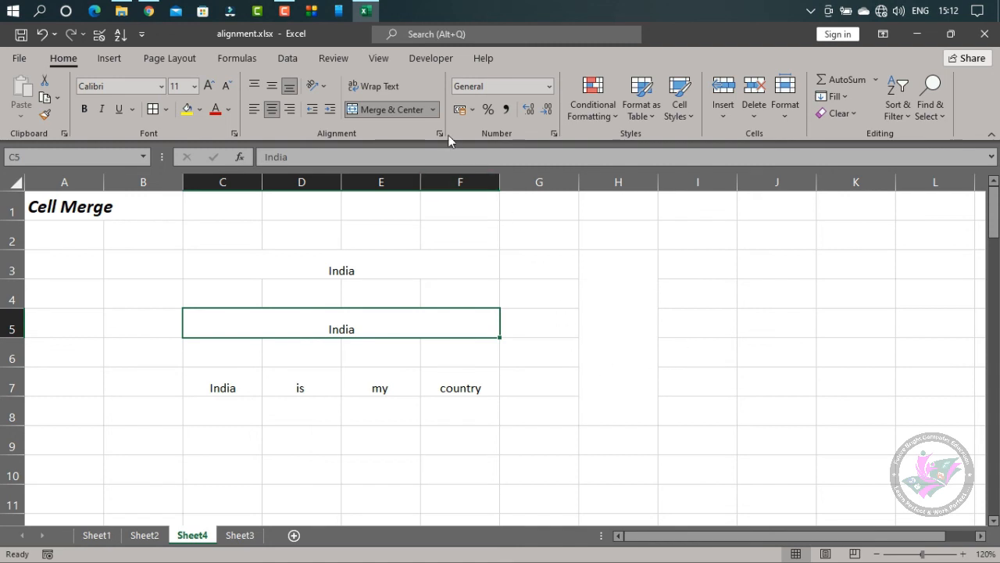
{"action": "key", "text": "ctrl+z"}
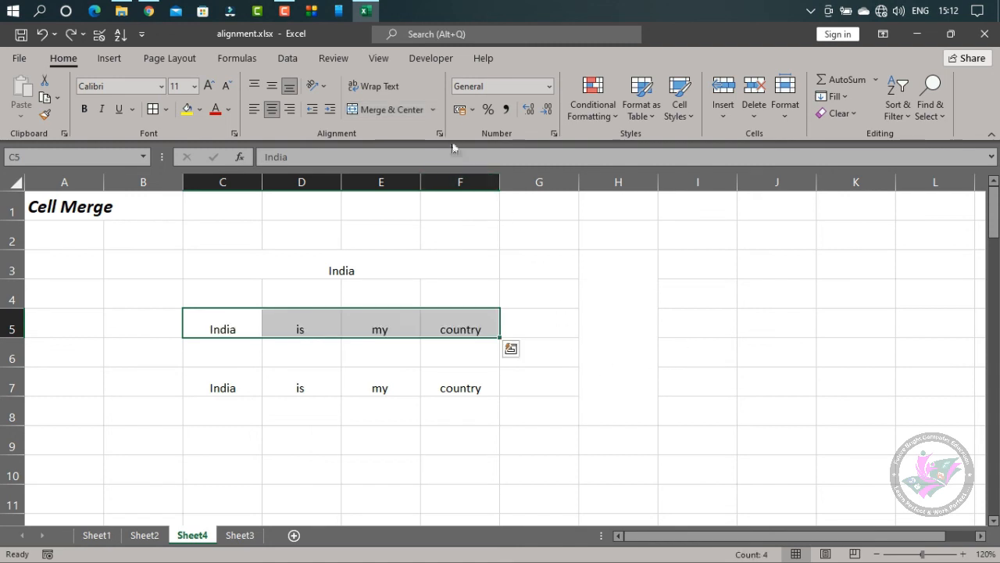
Apply Merge Across to C5:F5 once more and undo that merge
{"action": "left_click", "coordinate": [434, 109]}
{"action": "left_click", "coordinate": [398, 149]}
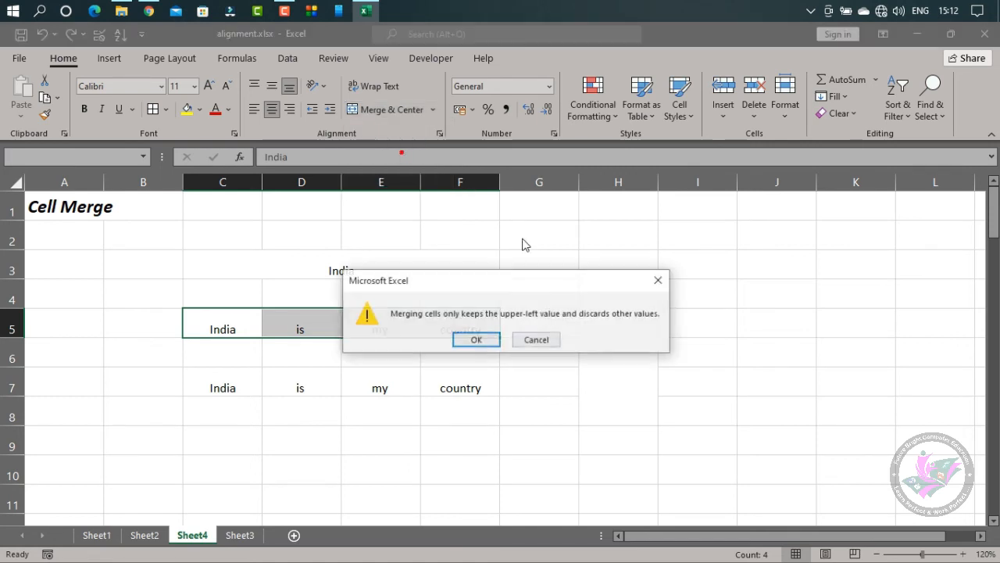
{"action": "left_click", "coordinate": [474, 339]}
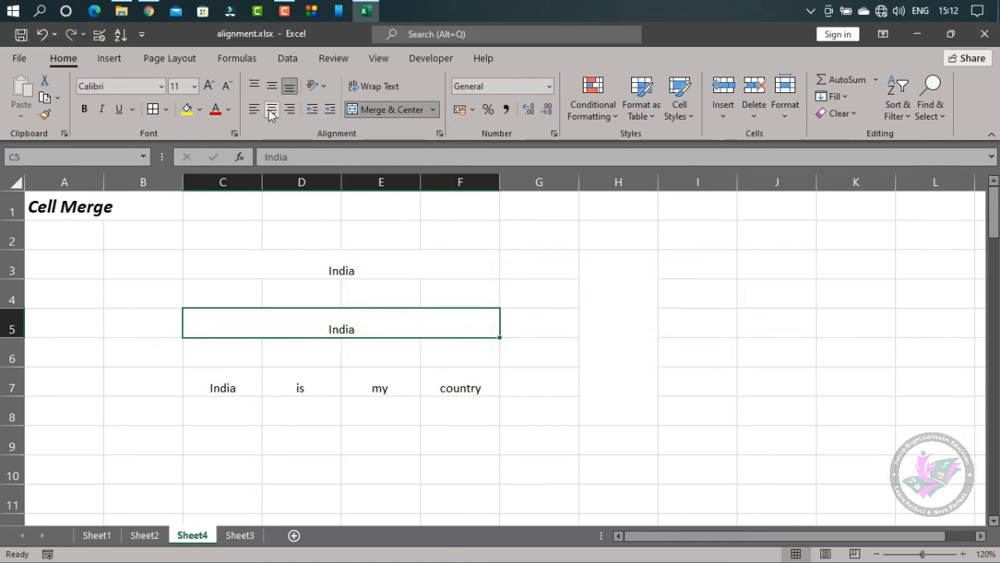
{"action": "key", "text": "ctrl+z"}
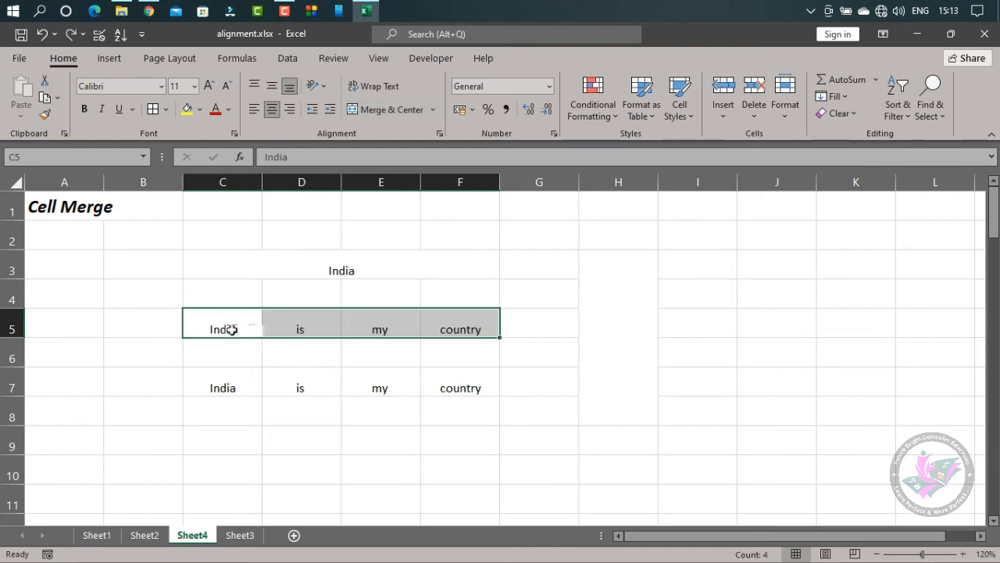
Left-align the words in C5:F5 and combine them with Merge Cells, accepting that only the upper-left value is kept
{"action": "left_click", "coordinate": [254, 111]}
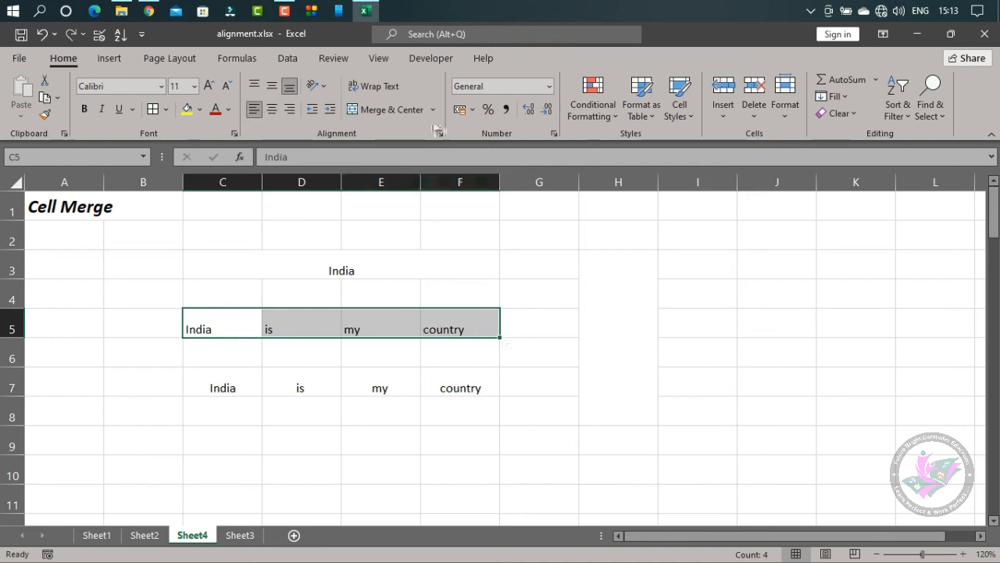
{"action": "left_click", "coordinate": [434, 109]}
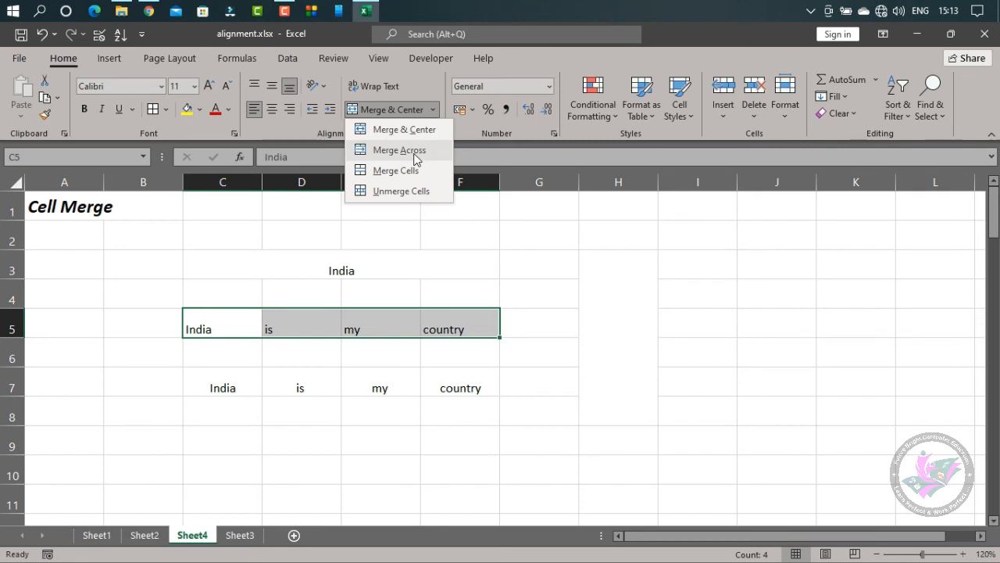
{"action": "left_click", "coordinate": [419, 167]}
{"action": "left_click", "coordinate": [476, 339]}
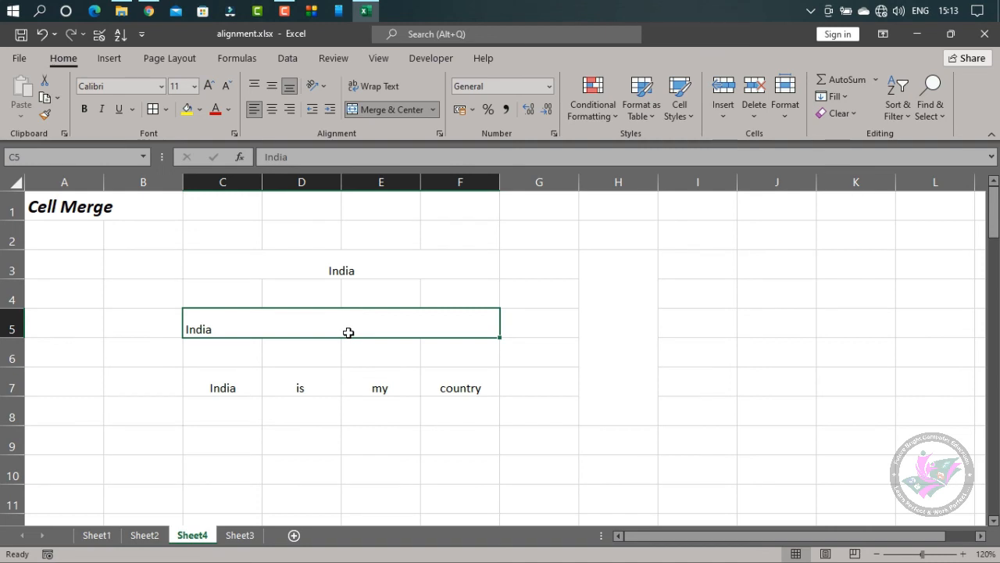
Right-align the words in C7:F7 and combine them with Merge Cells, accepting the loss of the other values
{"action": "left_click_drag", "start_coordinate": [201, 381], "coordinate": [469, 386]}
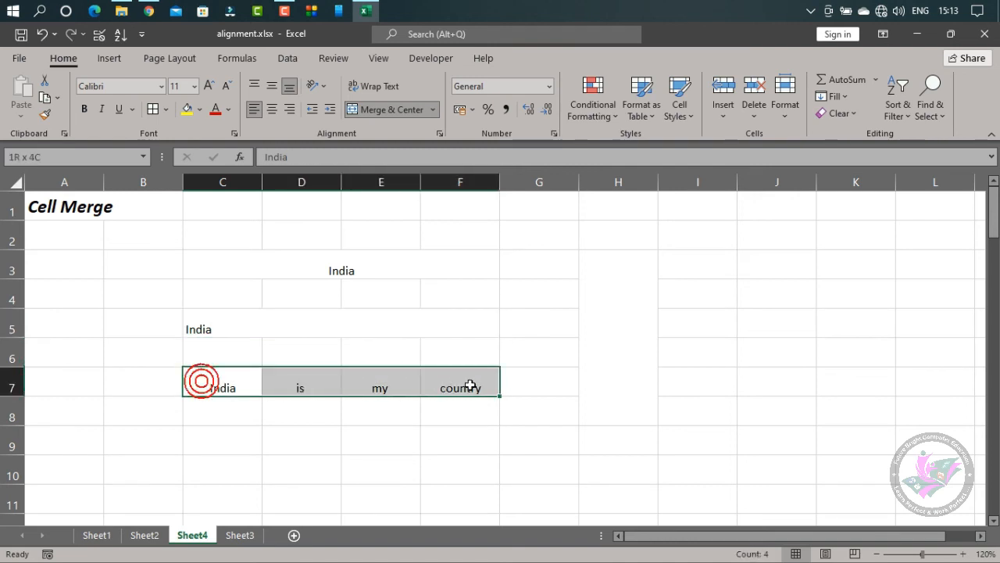
{"action": "left_click", "coordinate": [289, 109]}
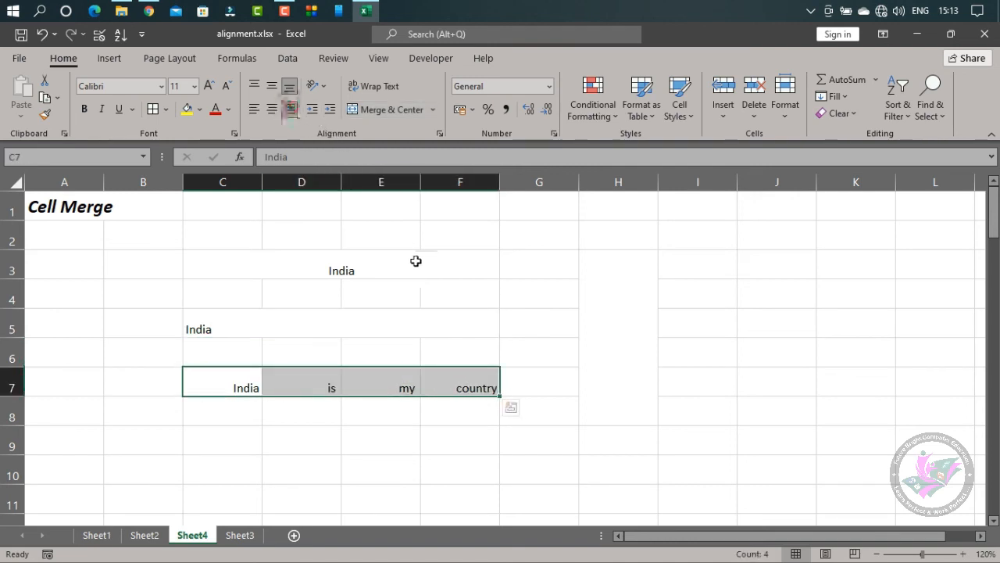
{"action": "left_click", "coordinate": [432, 110]}
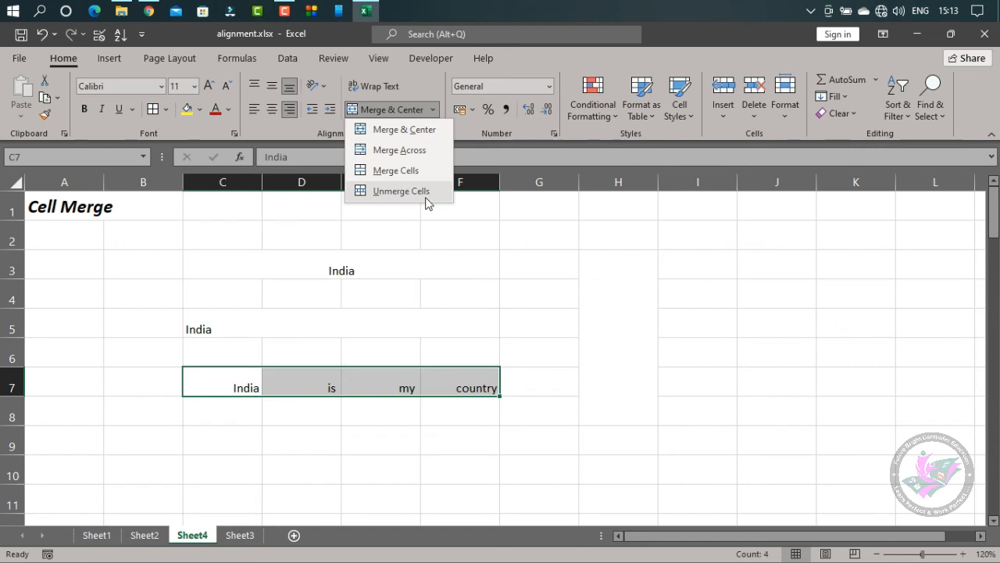
{"action": "left_click", "coordinate": [420, 171]}
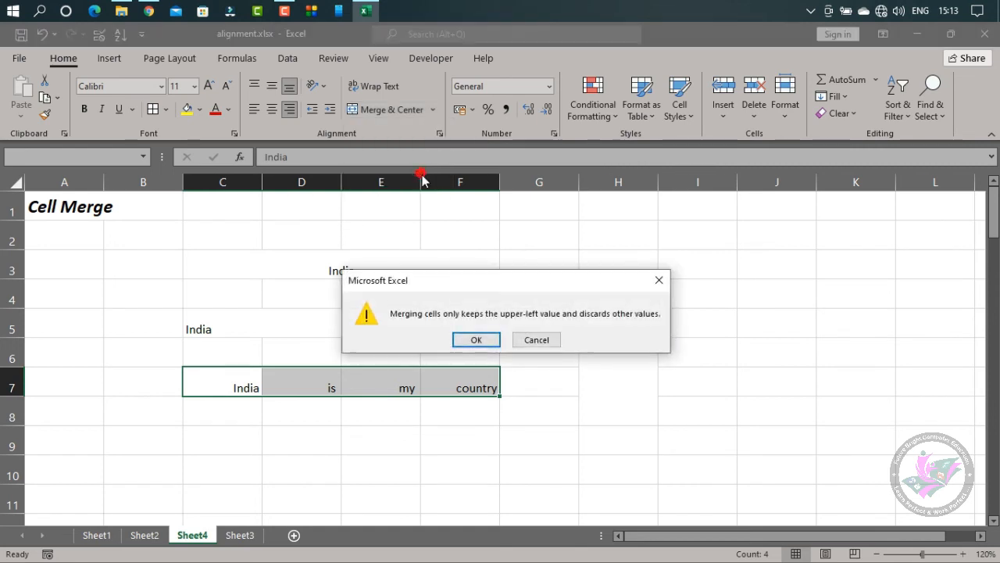
{"action": "left_click_drag", "start_coordinate": [508, 282], "coordinate": [723, 266]}
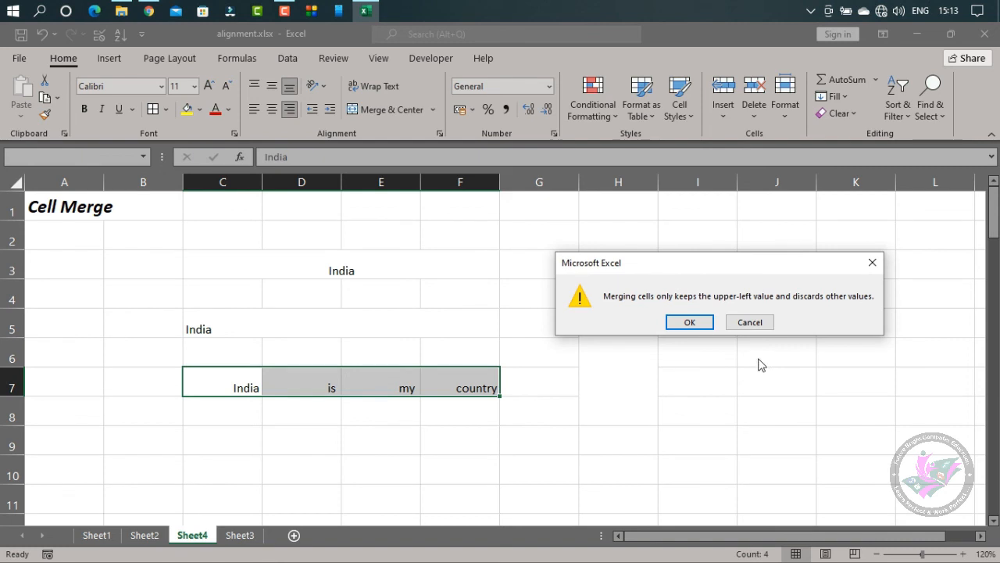
{"action": "left_click", "coordinate": [692, 323]}
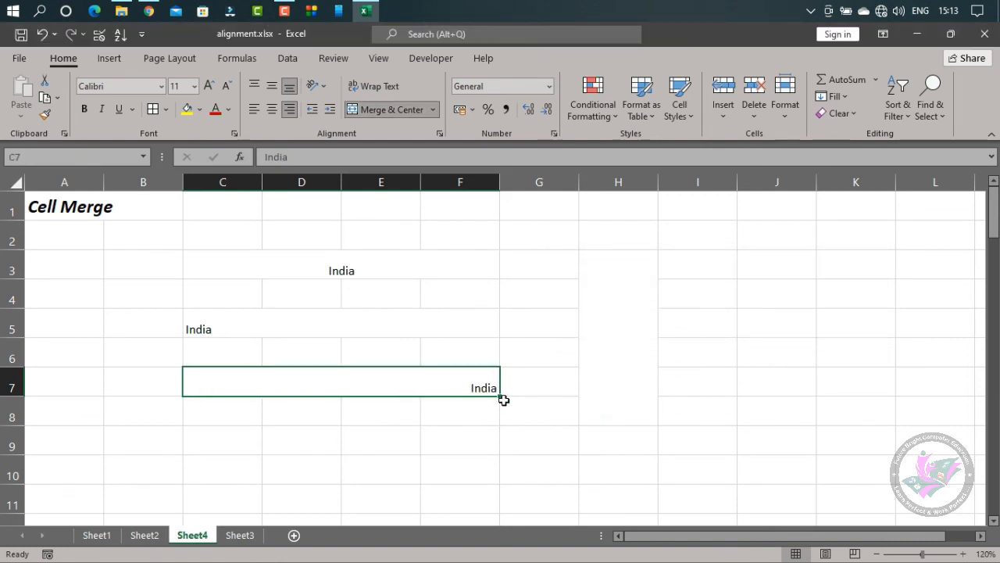
Split the merged cell C7:F7 back into separate cells with Unmerge Cells
{"action": "left_click", "coordinate": [413, 330]}
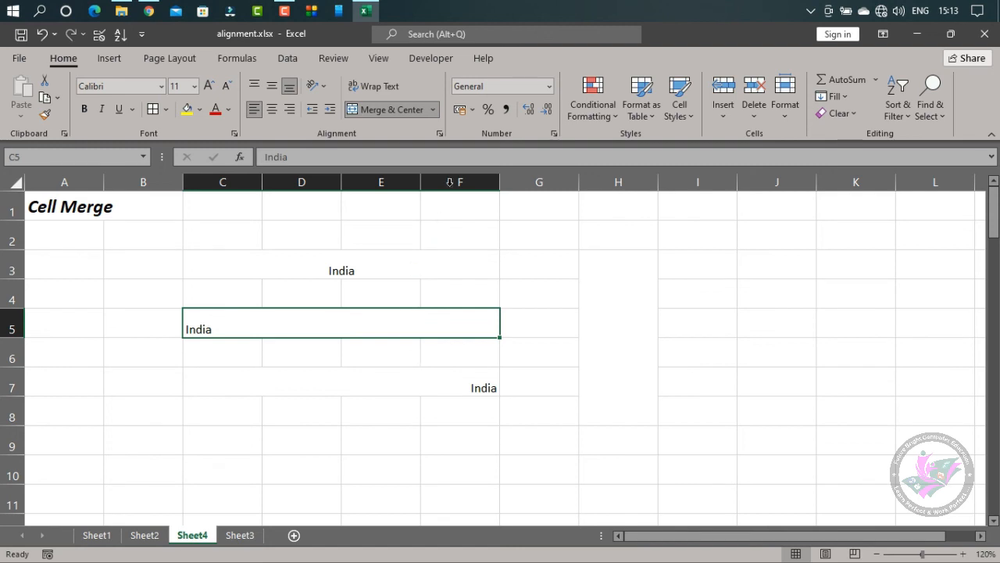
{"action": "left_click", "coordinate": [434, 109]}
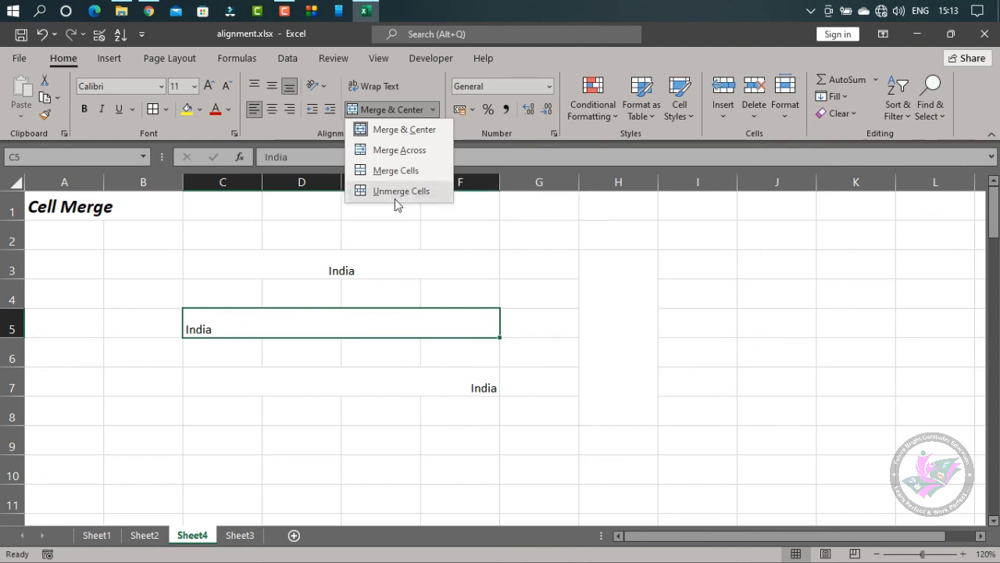
{"action": "left_click", "coordinate": [408, 396]}
{"action": "left_click", "coordinate": [407, 387]}
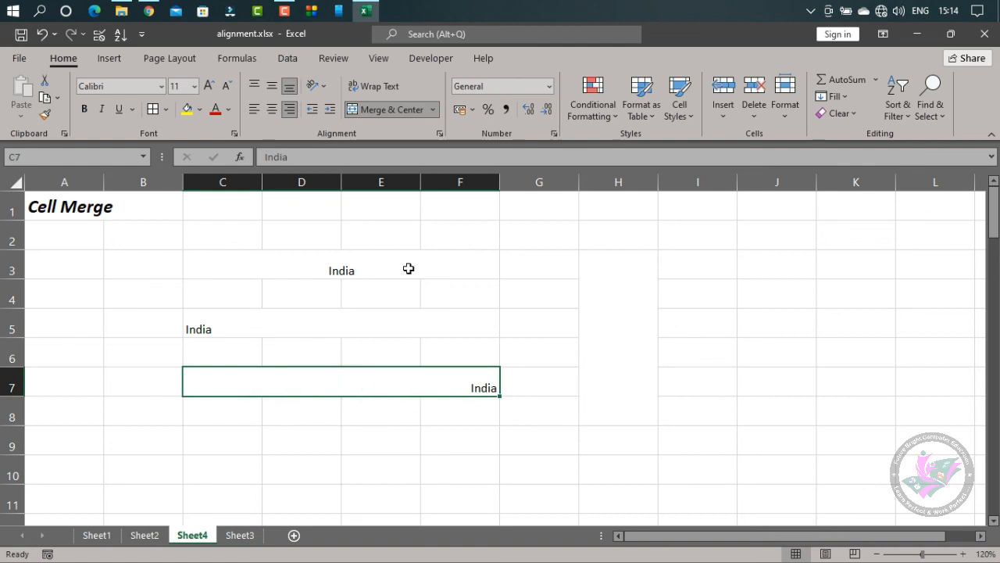
{"action": "left_click", "coordinate": [433, 110]}
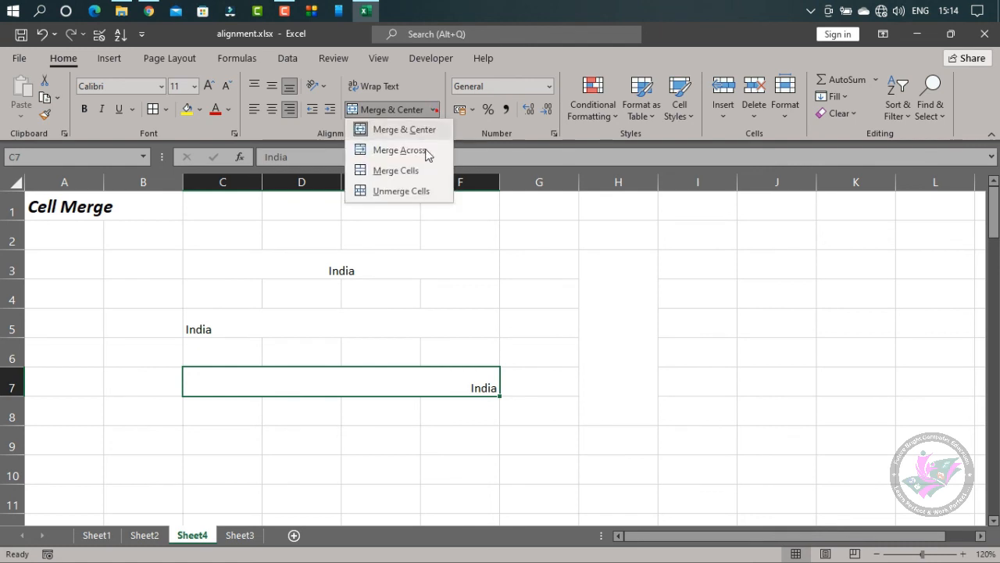
{"action": "left_click", "coordinate": [393, 195]}
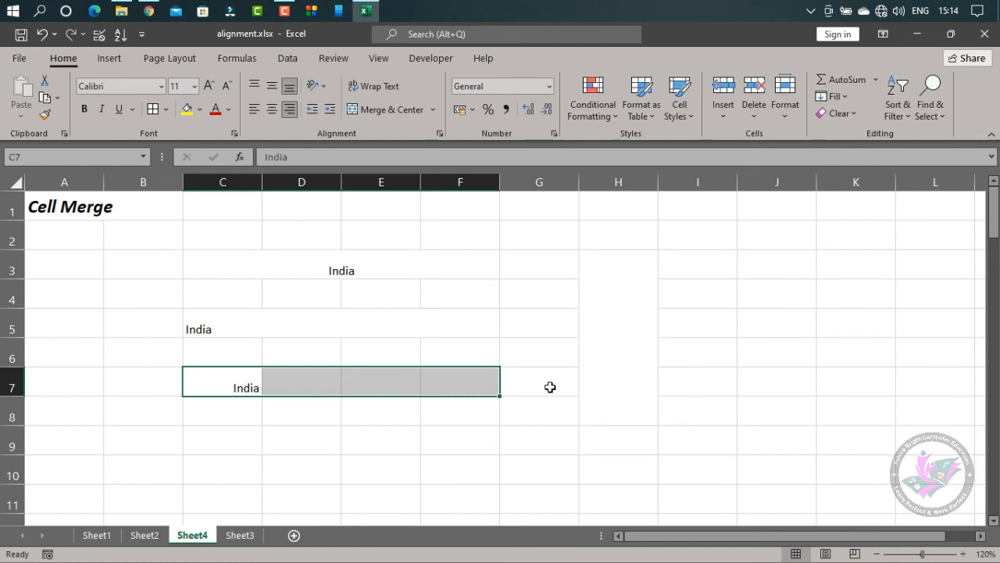
Examine the table in B68:F69, comparing the merged HEADING cell with the separate column titles beneath it
{"action": "scroll", "coordinate": [449, 434], "scroll_direction": "down", "scroll_amount": 20}
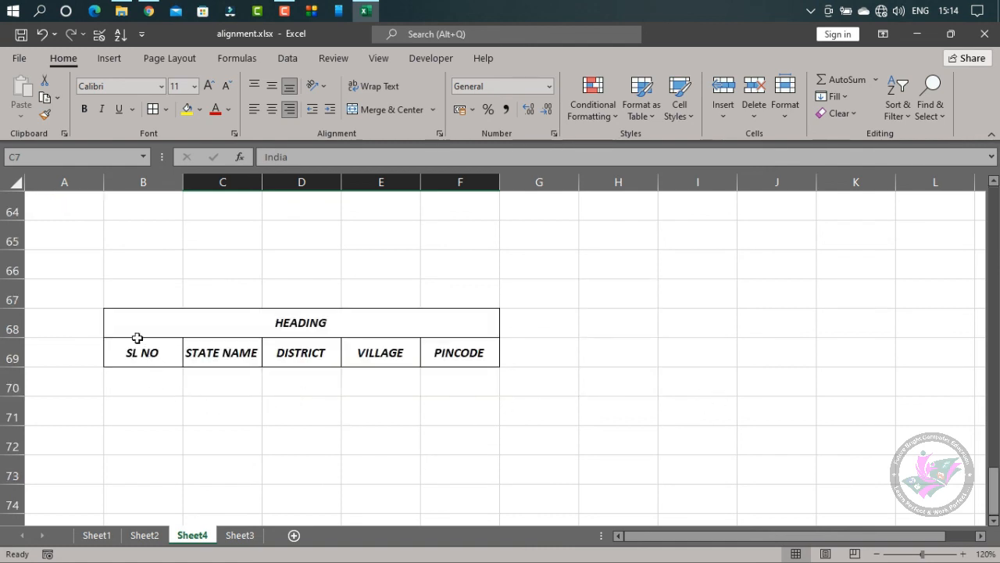
{"action": "left_click", "coordinate": [282, 322]}
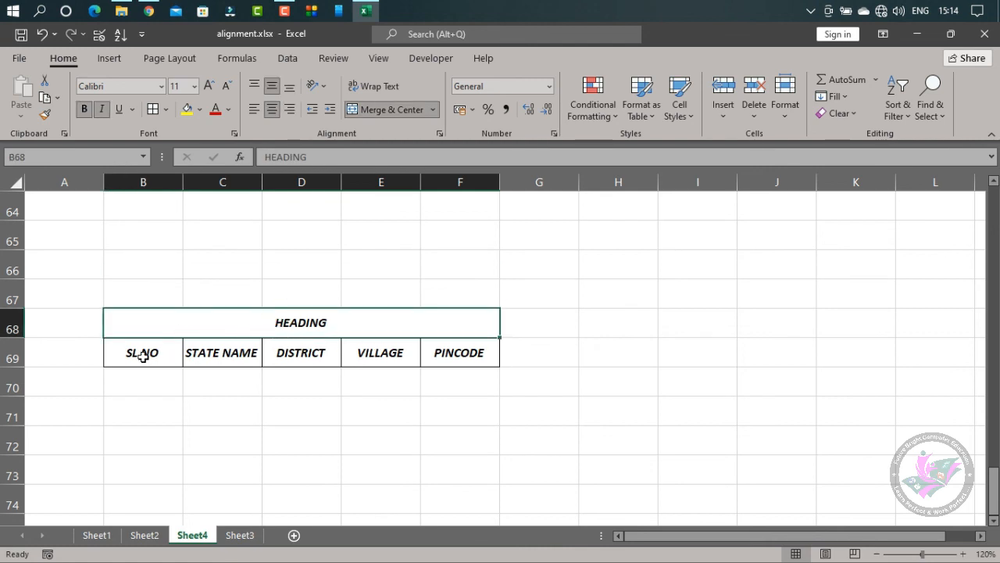
{"action": "left_click_drag", "start_coordinate": [141, 353], "coordinate": [440, 355]}
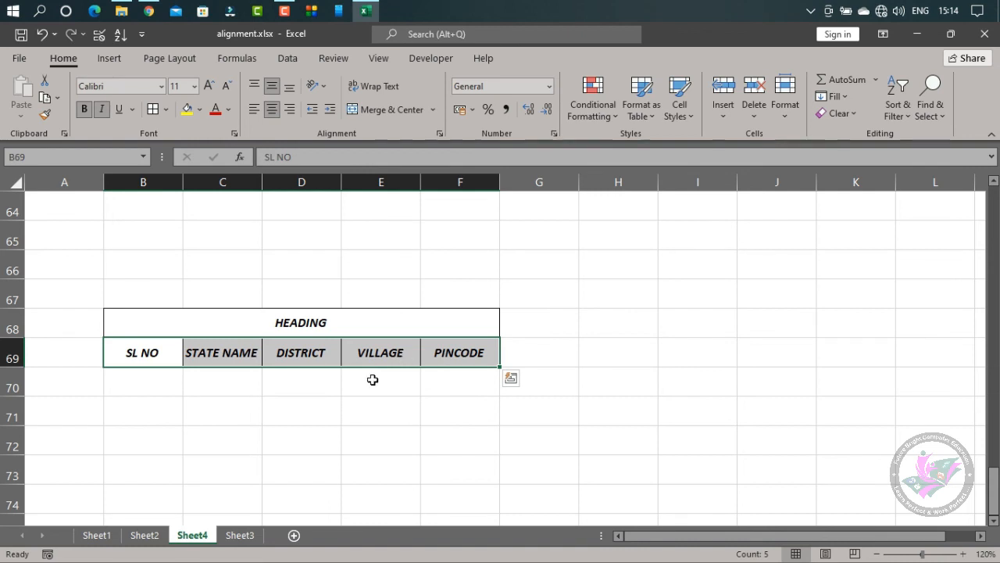
{"action": "left_click", "coordinate": [240, 328]}
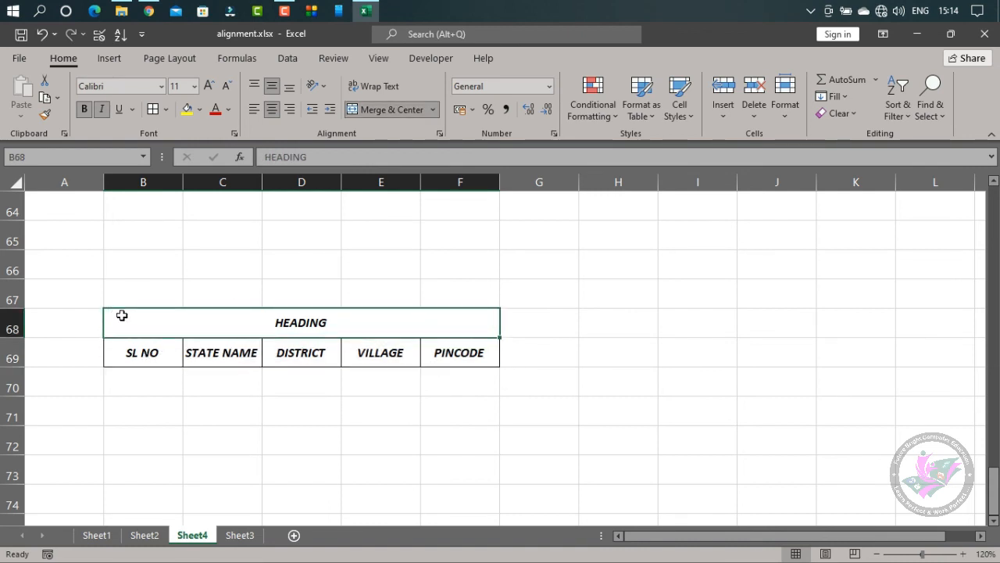
{"action": "left_click_drag", "start_coordinate": [122, 325], "coordinate": [458, 321]}
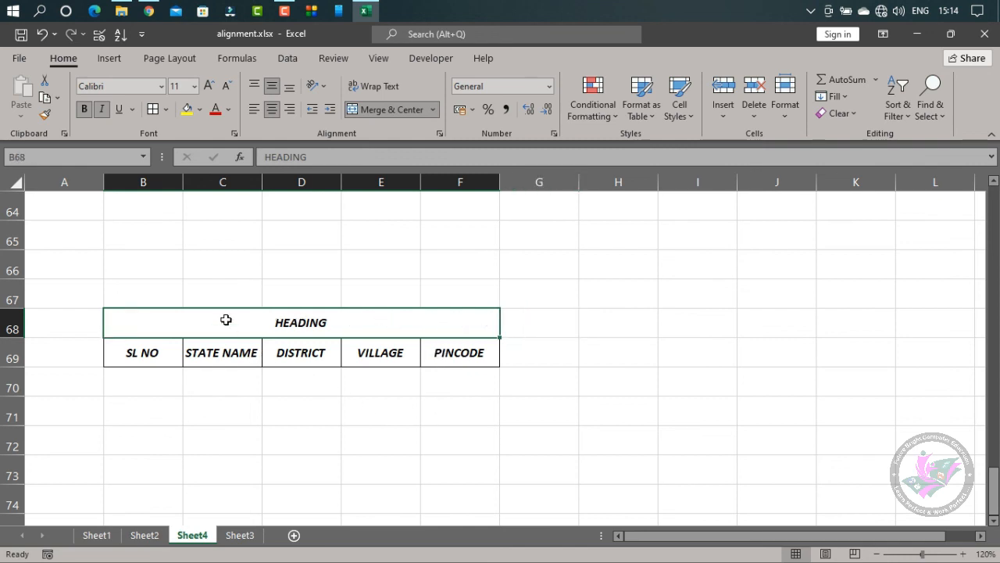
{"action": "left_click_drag", "start_coordinate": [226, 322], "coordinate": [223, 351]}
{"action": "left_click", "coordinate": [278, 419]}
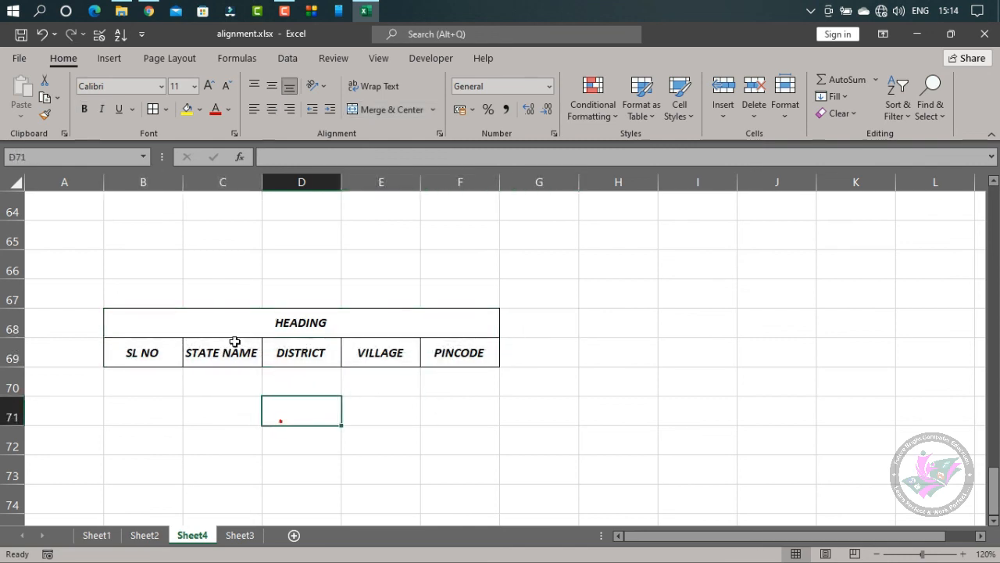
{"action": "left_click", "coordinate": [153, 327]}
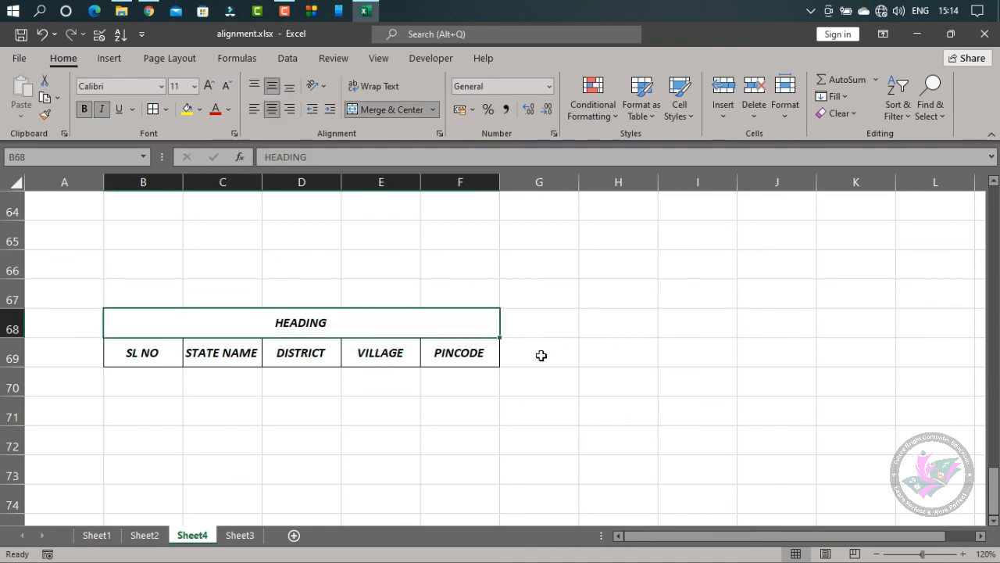
Merge and center the empty block C53:G60 across its rows and columns
{"action": "scroll", "coordinate": [670, 387], "scroll_direction": "up", "scroll_amount": 4}
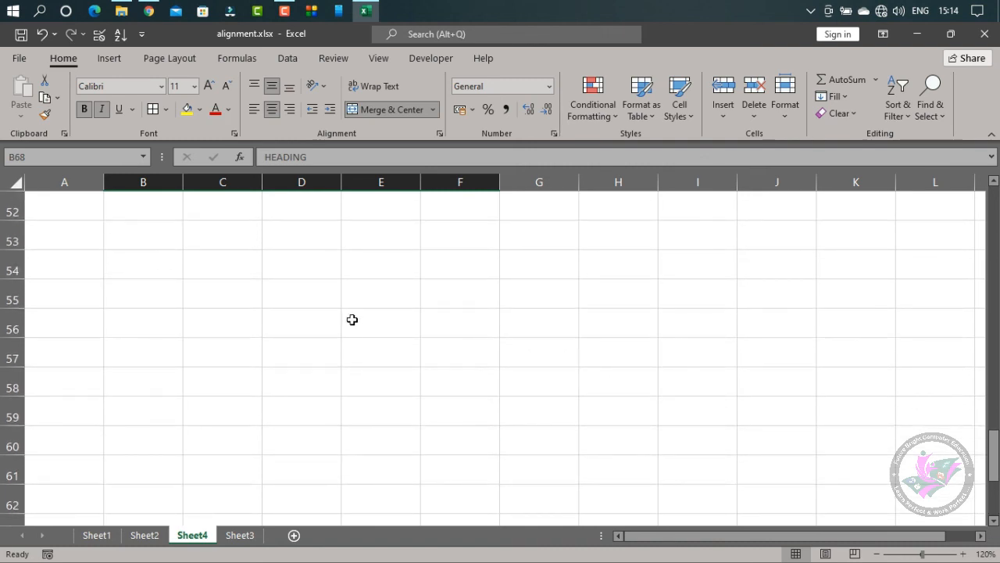
{"action": "left_click", "coordinate": [213, 233]}
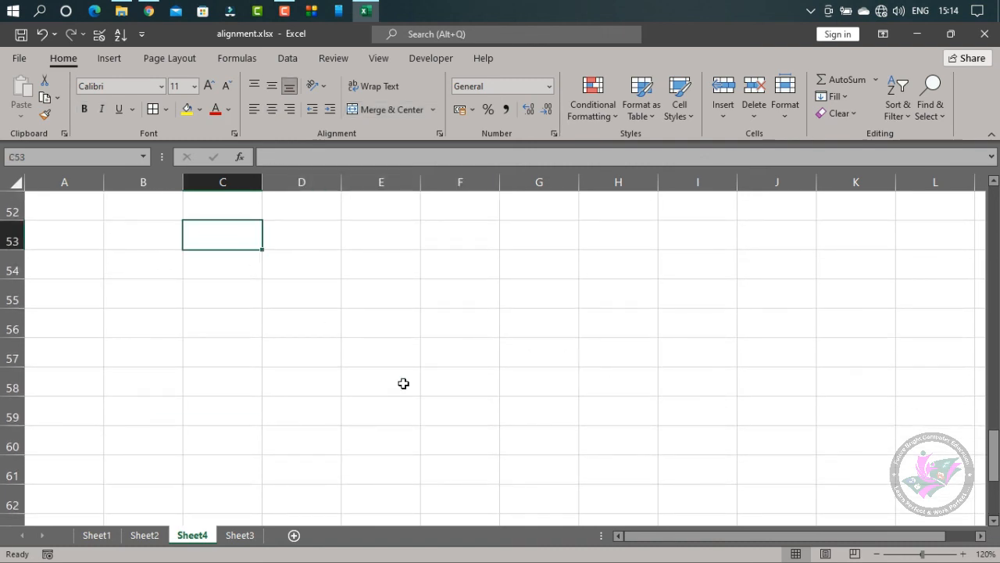
{"action": "left_click_drag", "start_coordinate": [232, 234], "coordinate": [782, 234]}
{"action": "left_click_drag", "start_coordinate": [774, 270], "coordinate": [774, 465]}
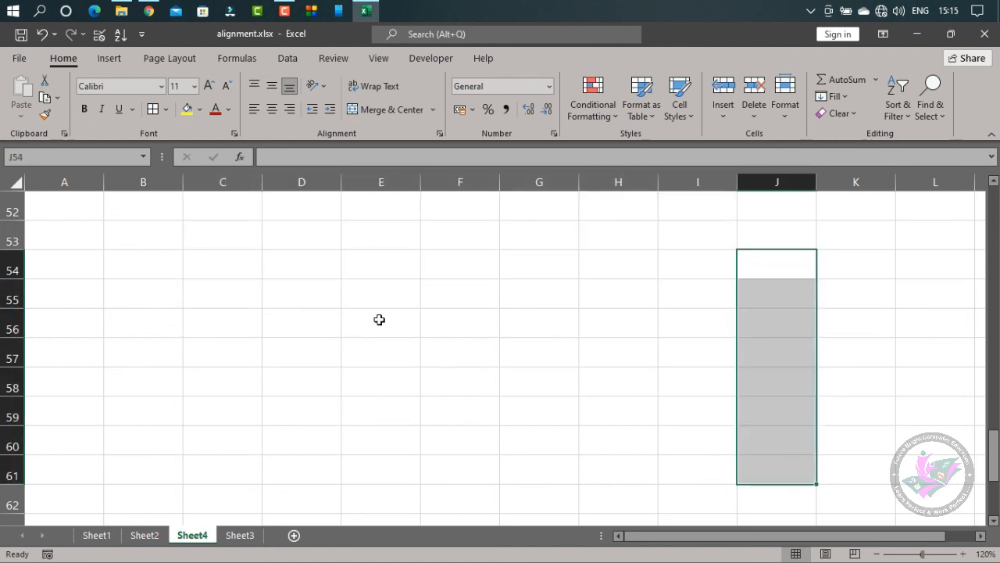
{"action": "left_click_drag", "start_coordinate": [215, 235], "coordinate": [556, 426]}
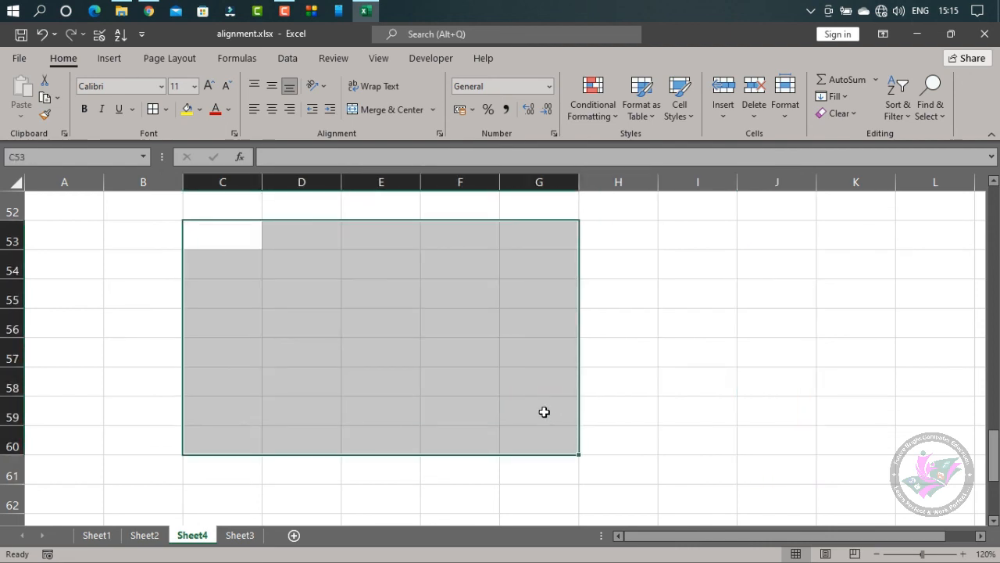
{"action": "left_click", "coordinate": [386, 109]}
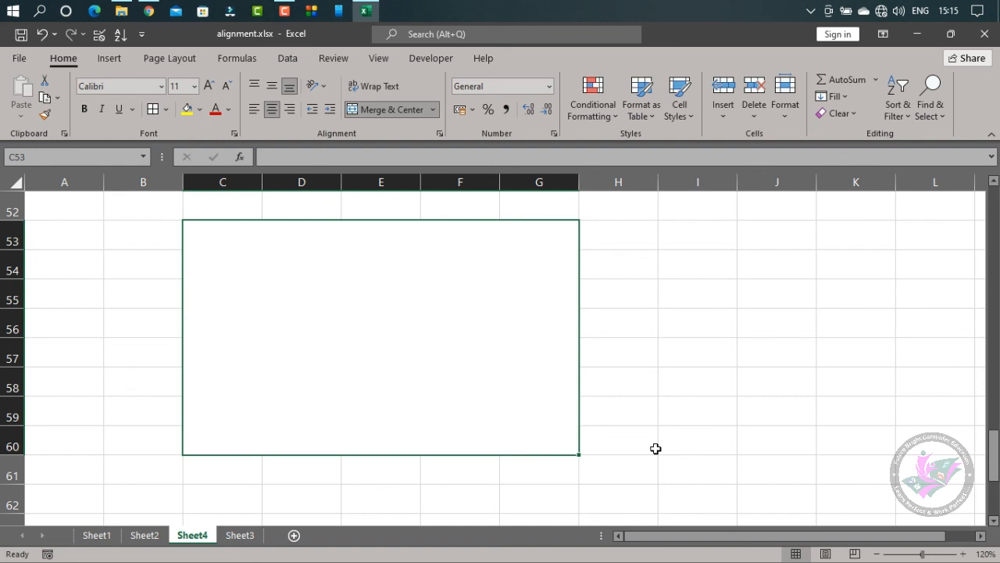
Merge and center the separate blocks B143:D149, G143:I149 and K143:K149 together in one operation
{"action": "scroll", "coordinate": [650, 324], "scroll_direction": "down", "scroll_amount": 15}
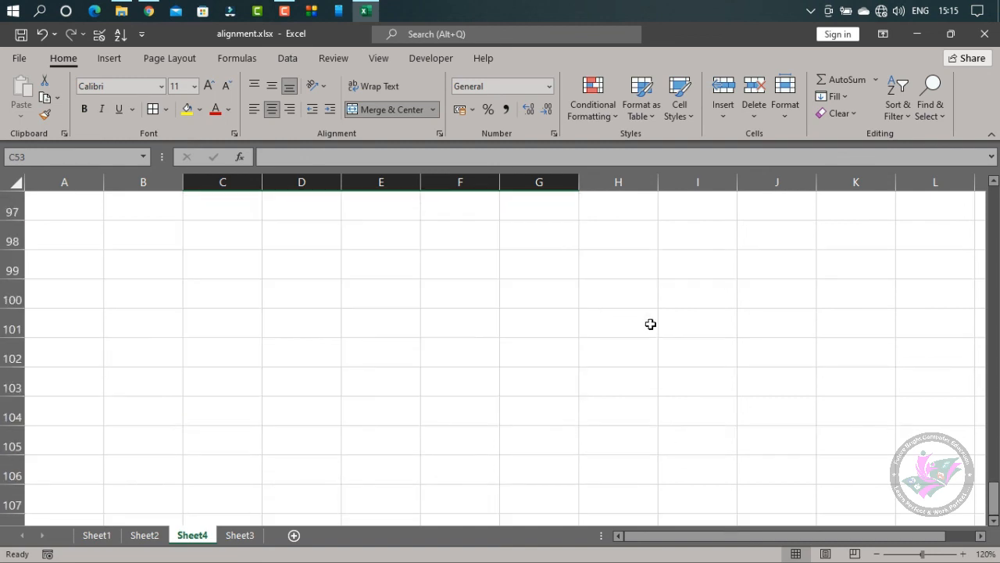
{"action": "scroll", "coordinate": [650, 324], "scroll_direction": "down", "scroll_amount": 15}
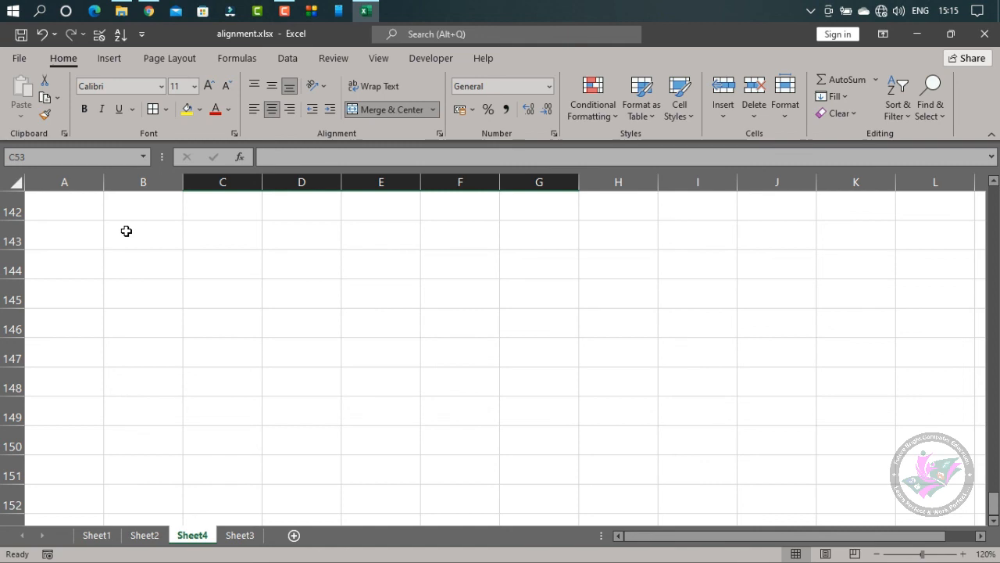
{"action": "left_click_drag", "start_coordinate": [126, 230], "coordinate": [280, 398]}
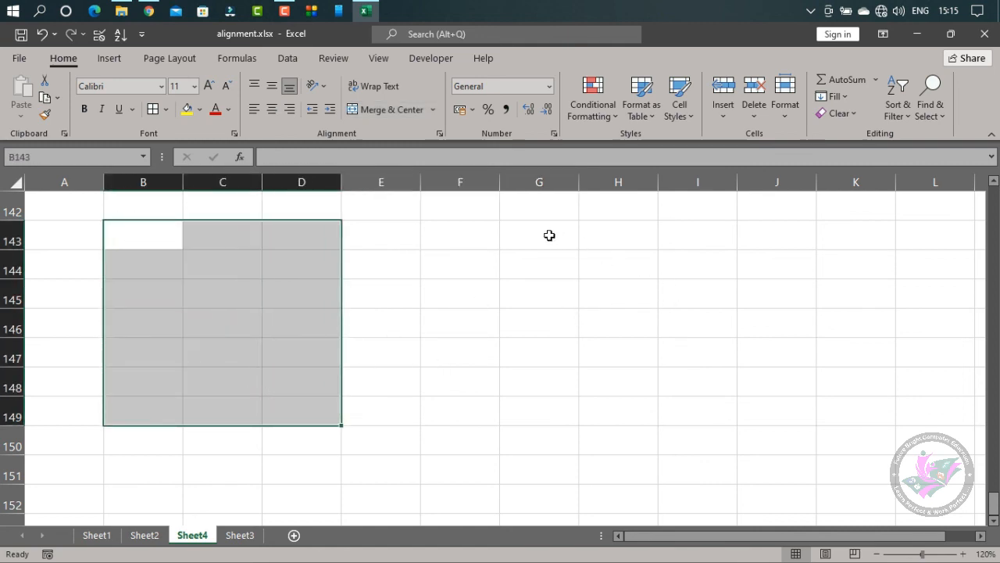
{"action": "left_click_drag", "start_coordinate": [550, 235], "coordinate": [707, 413]}
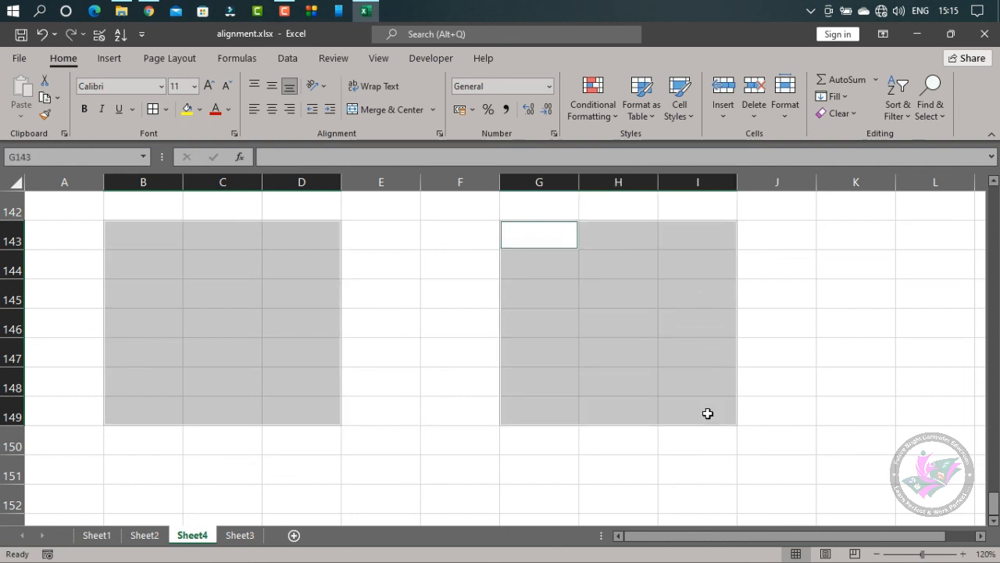
{"action": "left_click_drag", "start_coordinate": [873, 234], "coordinate": [857, 397]}
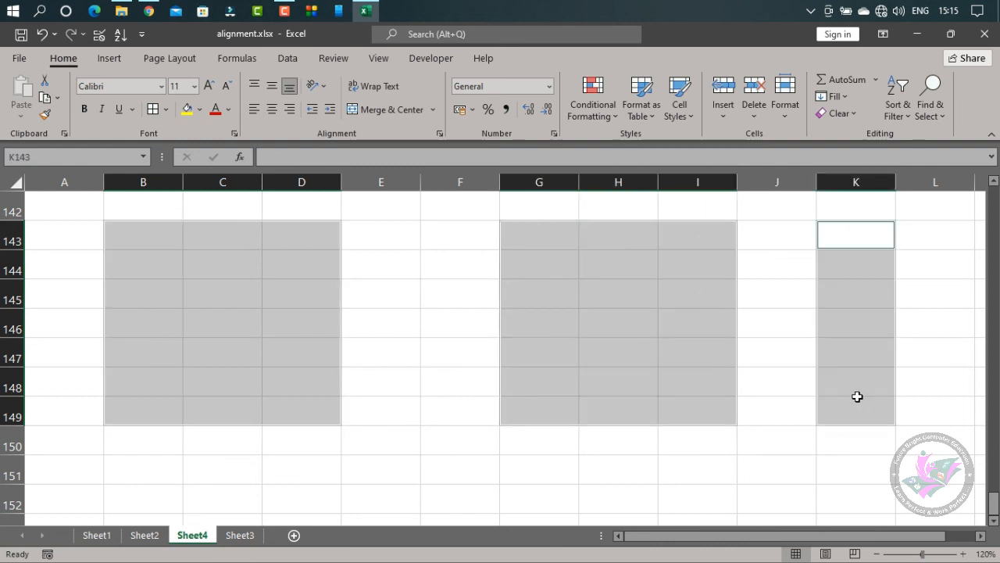
{"action": "left_click", "coordinate": [382, 109]}
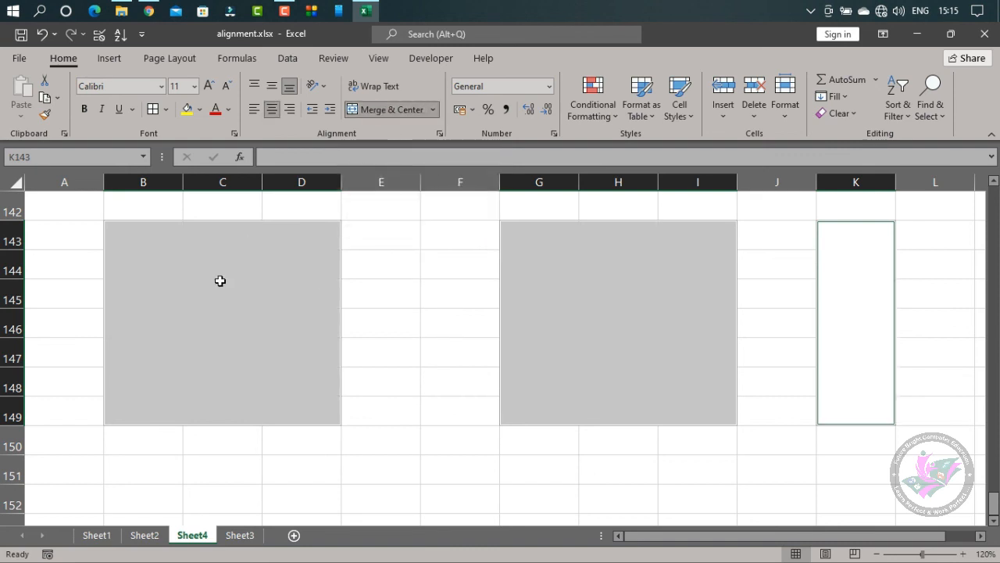
{"action": "left_click", "coordinate": [502, 474]}
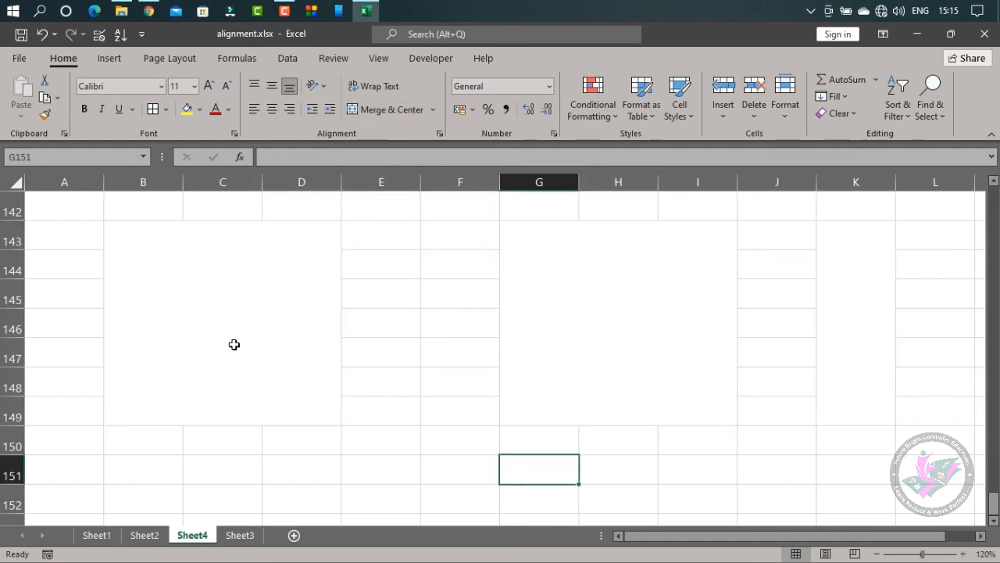
Select each of the three merged blocks B143:D149, G143:I149 and K143:K149 in turn to check them
{"action": "left_click", "coordinate": [233, 343]}
{"action": "left_click", "coordinate": [648, 306]}
{"action": "left_click", "coordinate": [843, 285]}
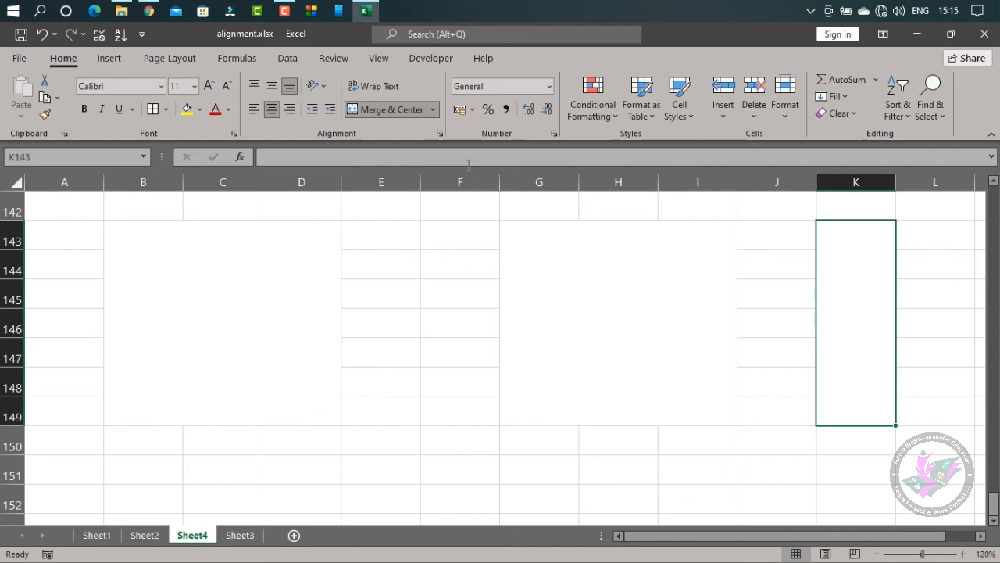
Review the horizontal and vertical text alignment choices in the Format Cells alignment settings for K143:K149, closing without changing anything
{"action": "left_click", "coordinate": [440, 133]}
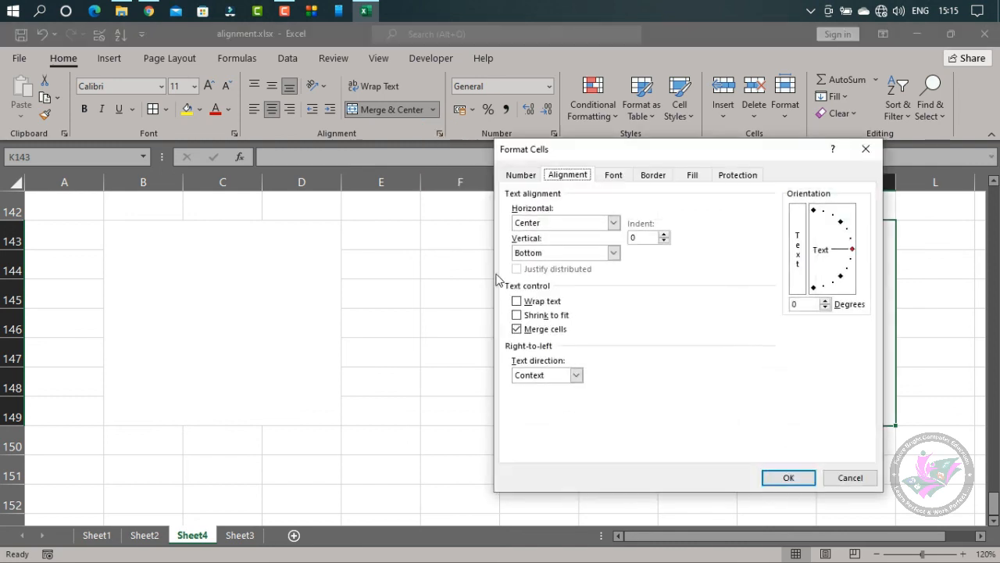
{"action": "left_click_drag", "start_coordinate": [636, 158], "coordinate": [495, 178]}
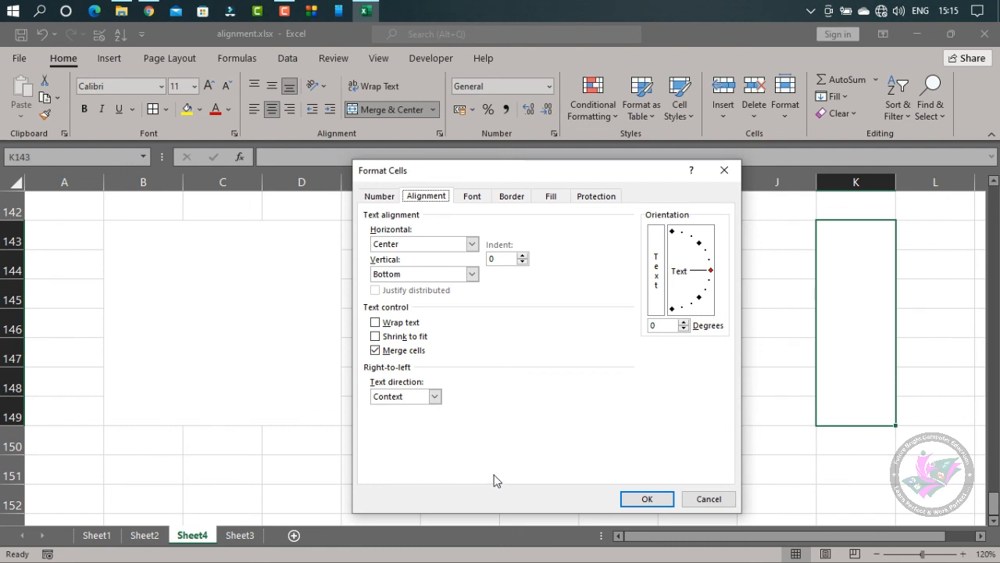
{"action": "left_click", "coordinate": [471, 245]}
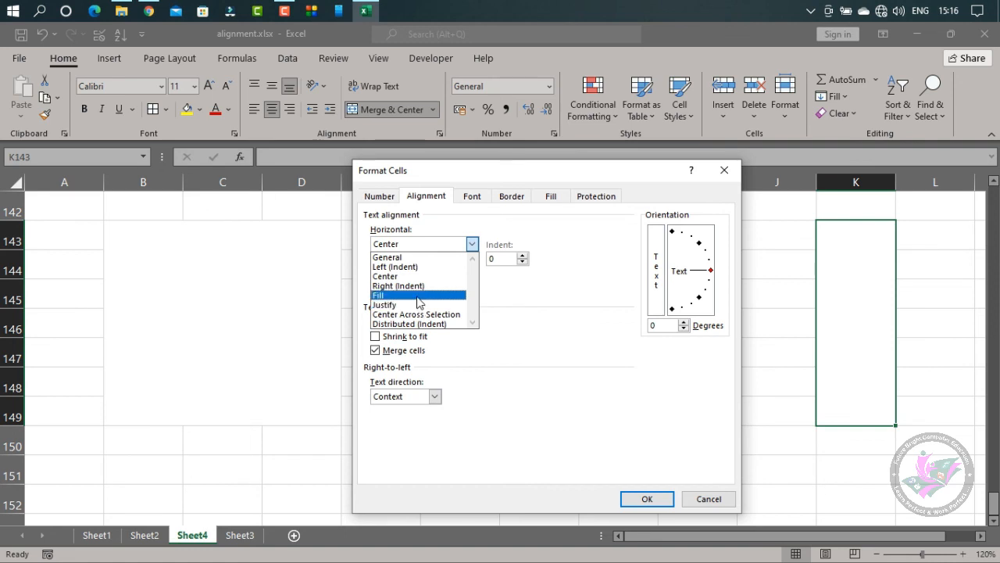
{"action": "left_click", "coordinate": [493, 369]}
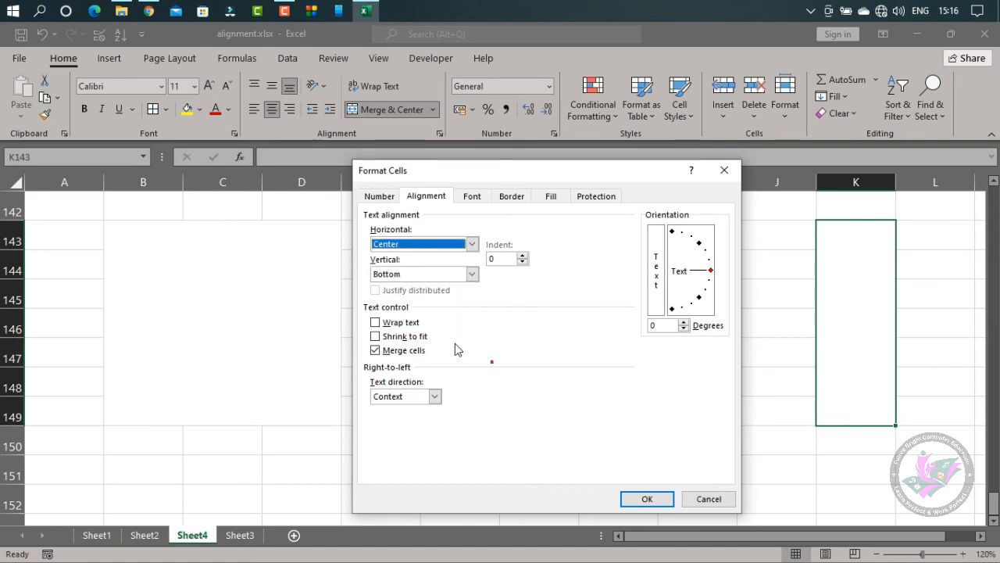
{"action": "left_click", "coordinate": [471, 275]}
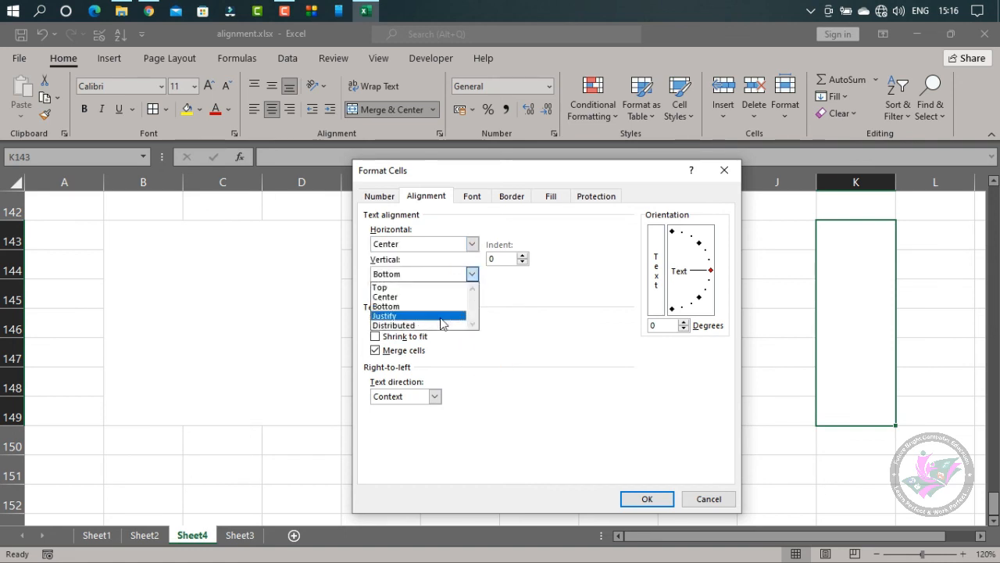
{"action": "left_click", "coordinate": [549, 316]}
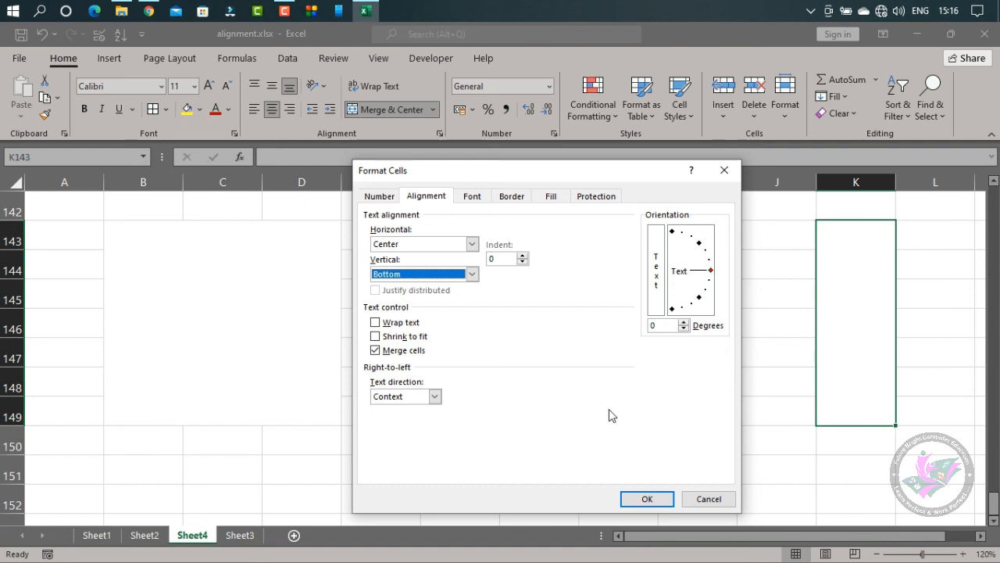
{"action": "left_click", "coordinate": [707, 498]}
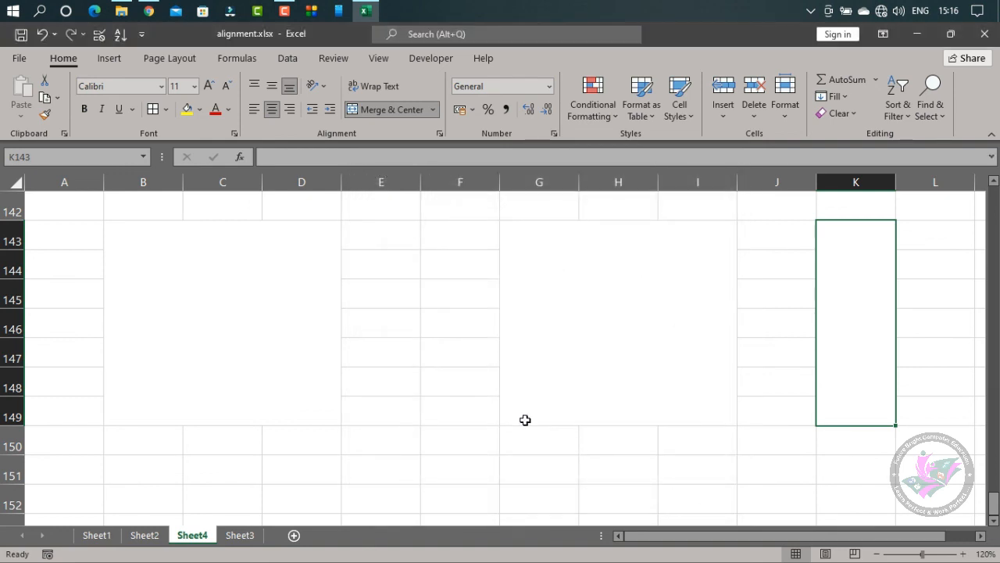